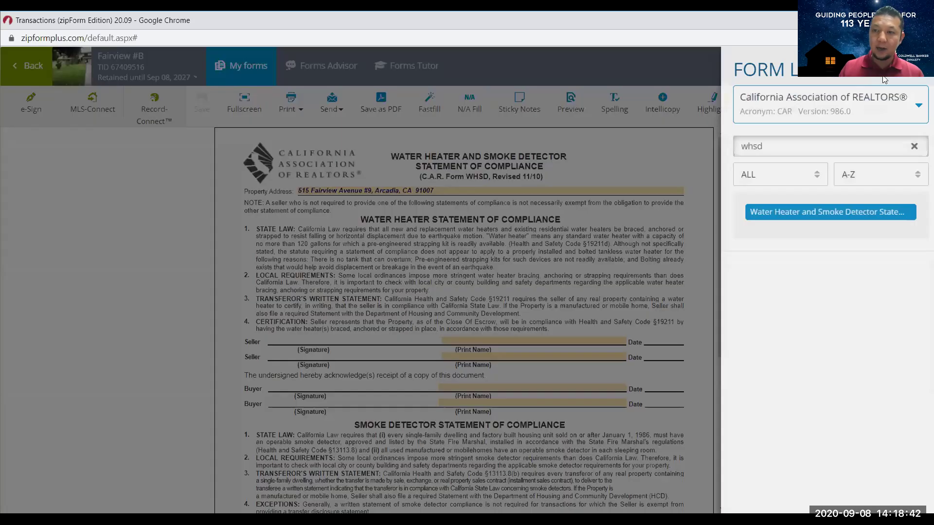
- Find the WCMD form in the California Association of REALTORS library and add the Water-Conserving Plumbing Fixtures & Carbon Monoxide Detector Notice
click(784, 151)
key(BackSpace)
key(BackSpace)
key(BackSpace)
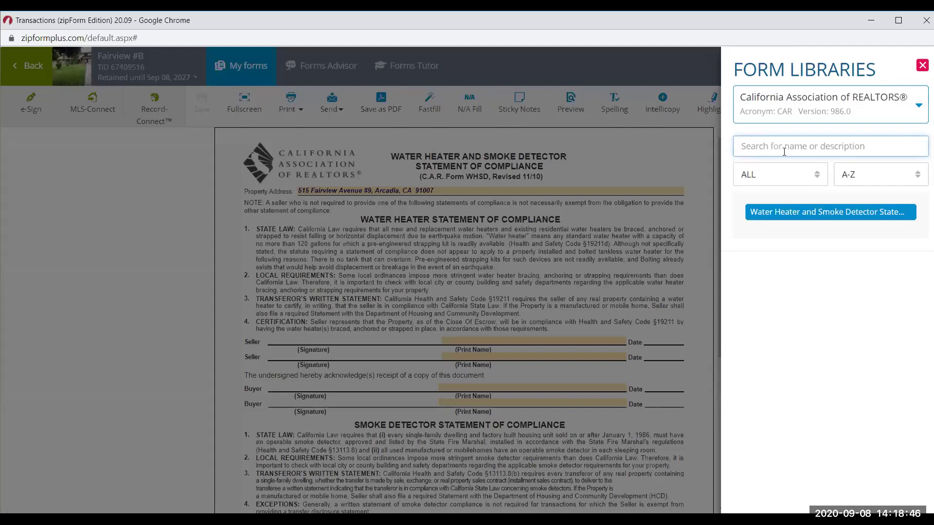
text(c)
key(BackSpace)
text(wcmd)
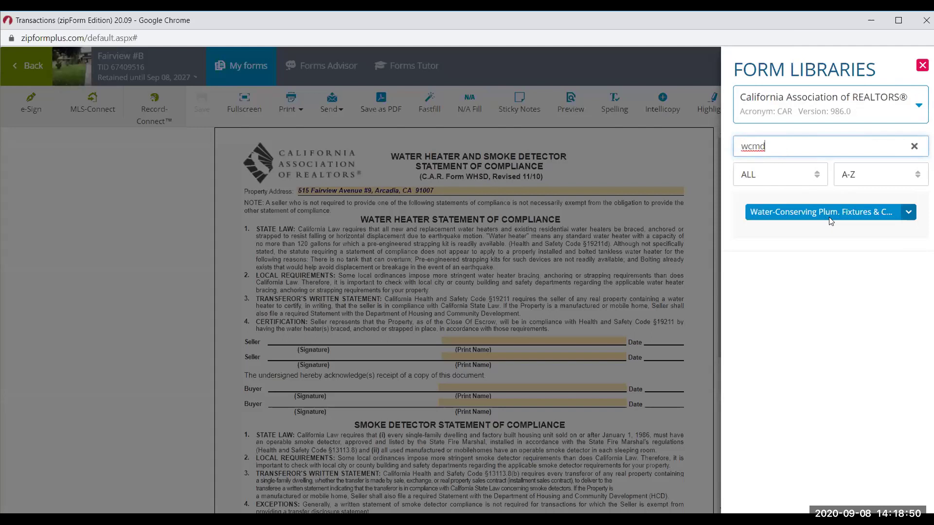
click(849, 215)
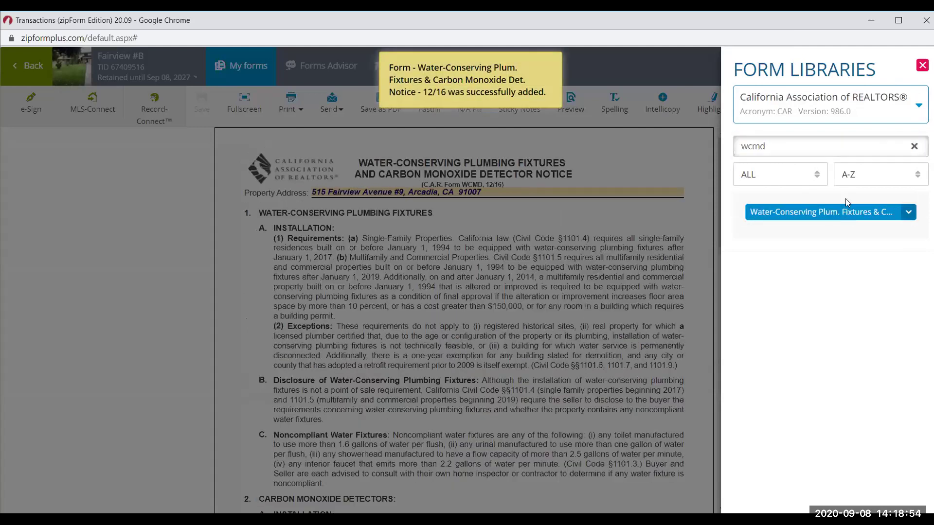
- Search the form library for "fld" and add the Lead-Based Paint and Lead-Based Paint Hazards form
click(792, 143)
key(BackSpace)
key(BackSpace)
key(BackSpace)
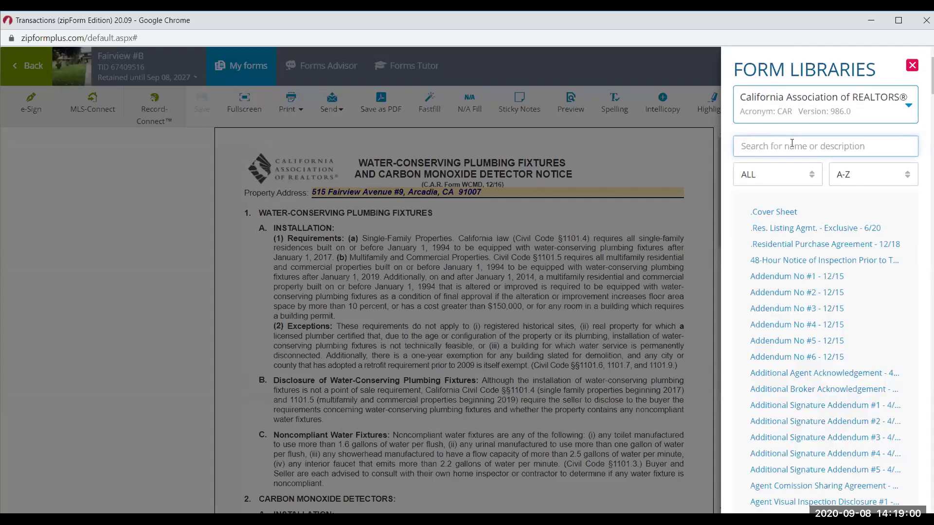
text(fld)
click(794, 212)
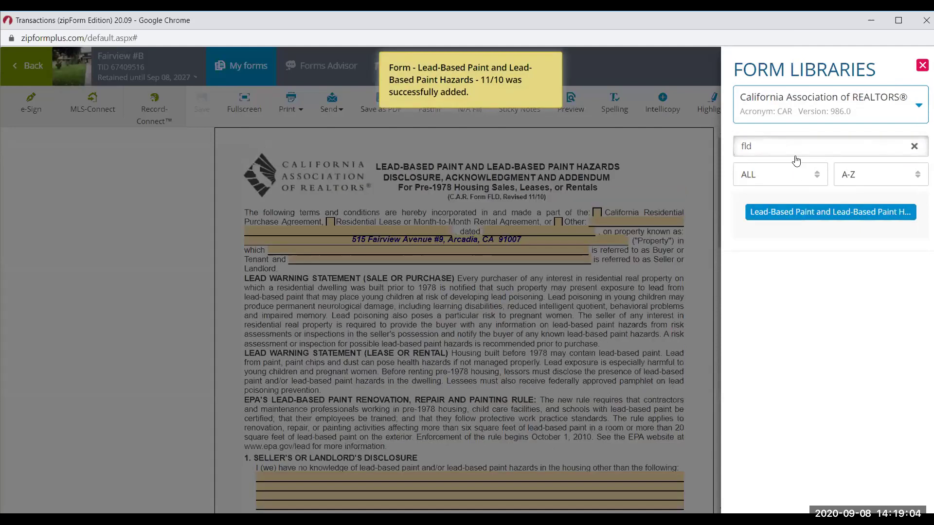
- Search the form library for "mimo" and add the Move In / Move Out Inspection - 11/07 form
click(787, 142)
key(BackSpace)
key(BackSpace)
key(BackSpace)
text(mimo)
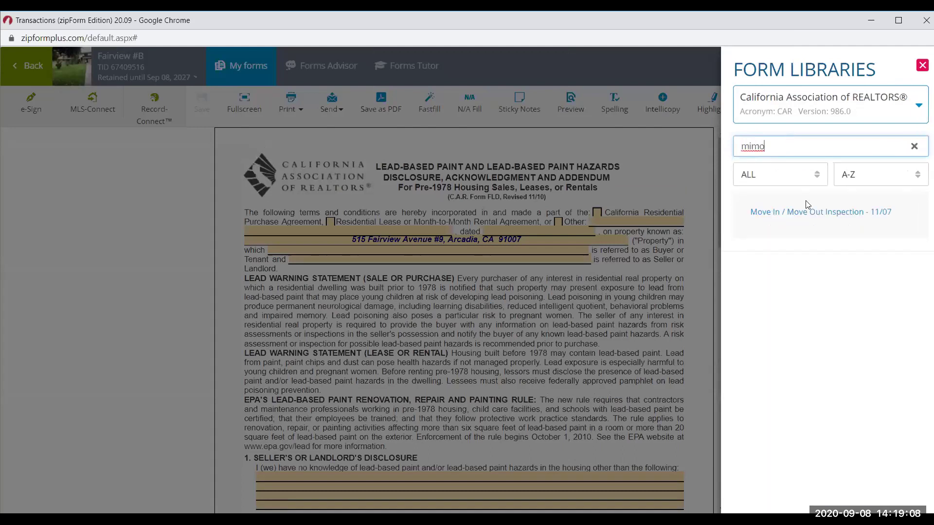
click(807, 212)
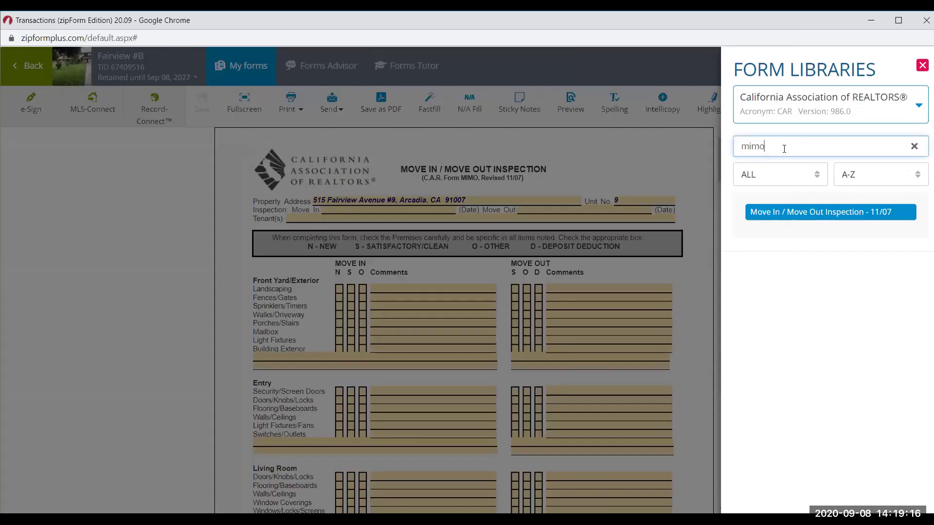
- Search the form library for "lrm" and add Lease/Rental Mold and Ventilation Addendum #1 - 6/16
key(BackSpace)
key(BackSpace)
key(BackSpace)
key(BackSpace)
text(lrm)
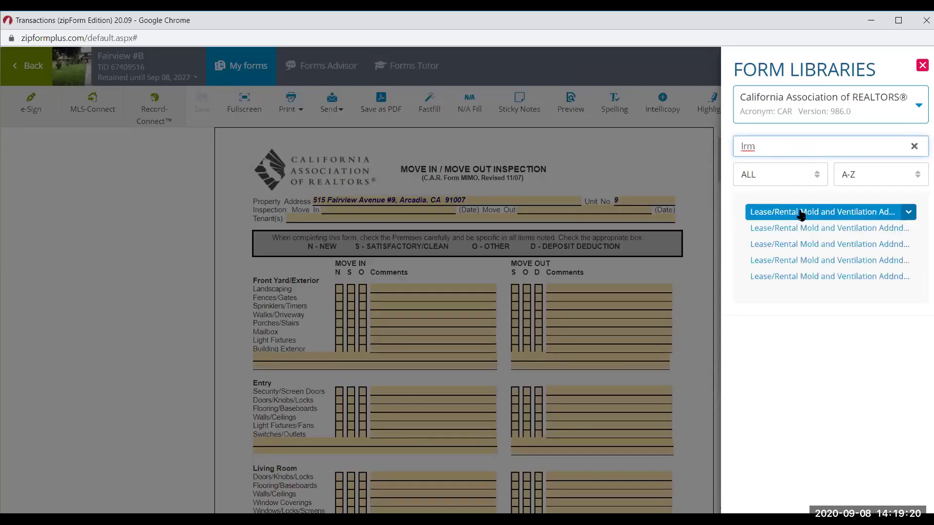
click(810, 217)
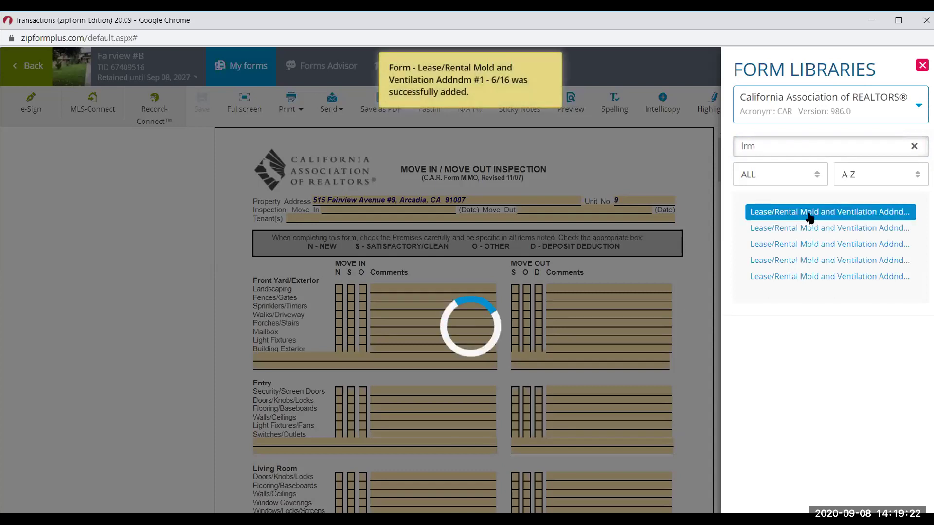
- Search the form library for "hoa" forms, clear the search without adding any, and close the library
click(773, 144)
key(BackSpace)
key(BackSpace)
key(BackSpace)
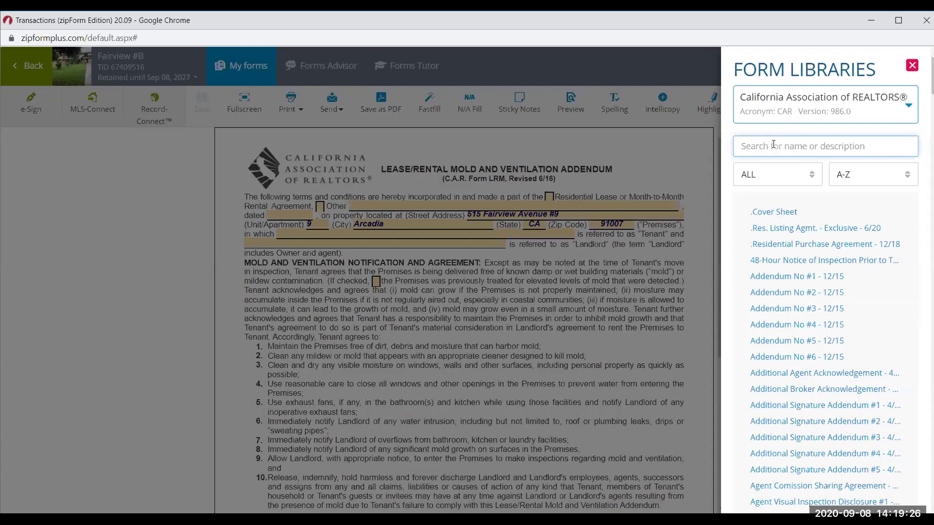
text(hoa)
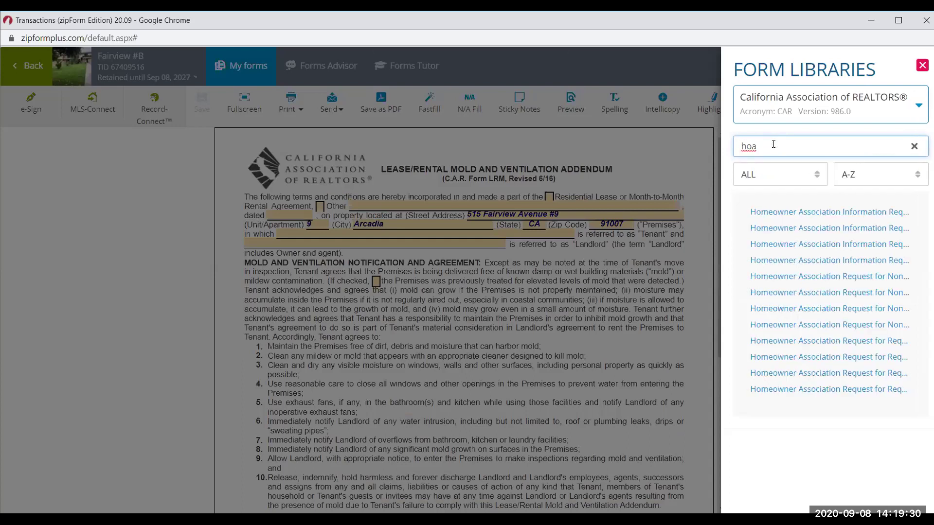
key(BackSpace)
key(BackSpace)
key(BackSpace)
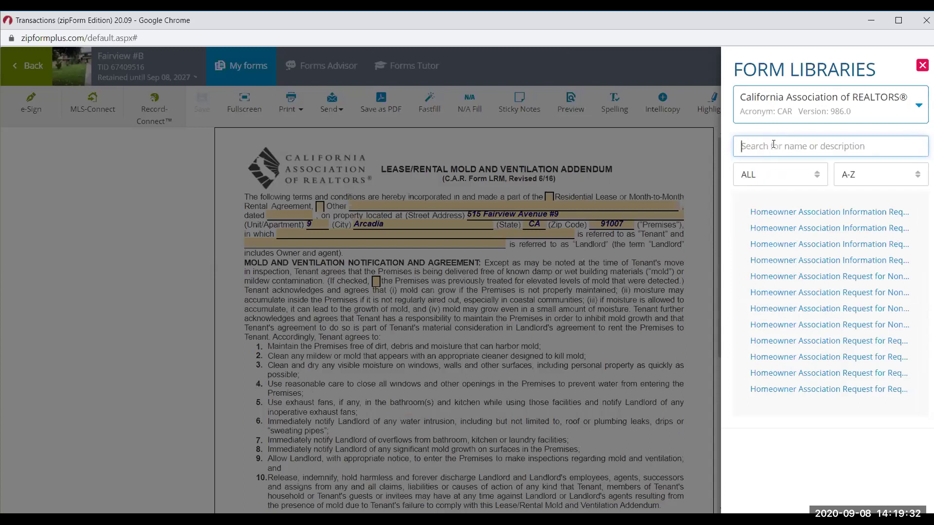
click(773, 145)
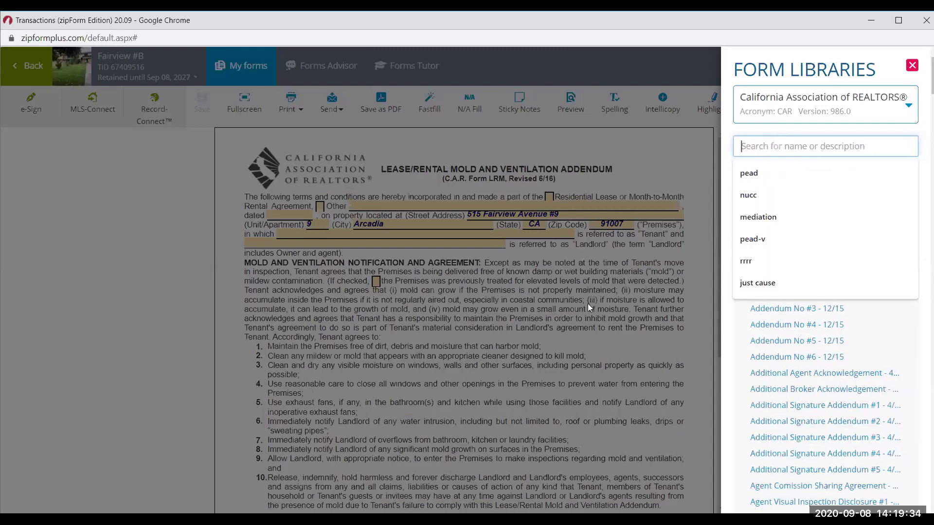
click(572, 346)
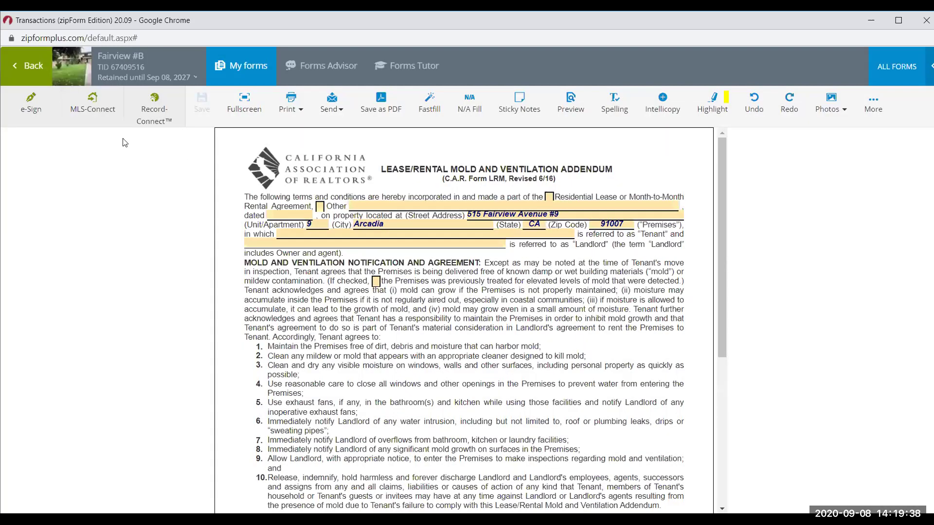
- Return to the transaction's documents and switch the form library to California E-Pubs (Dues)
click(35, 78)
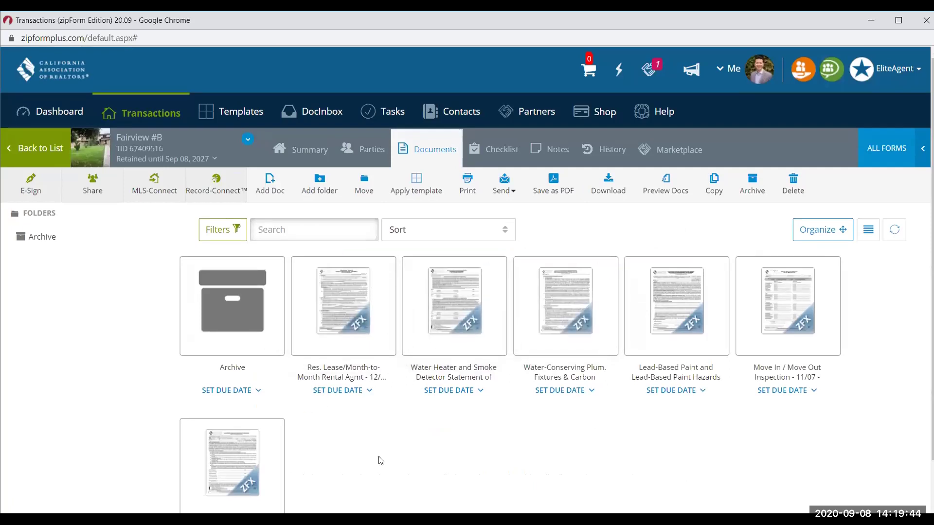
scroll(379, 460, down, 2)
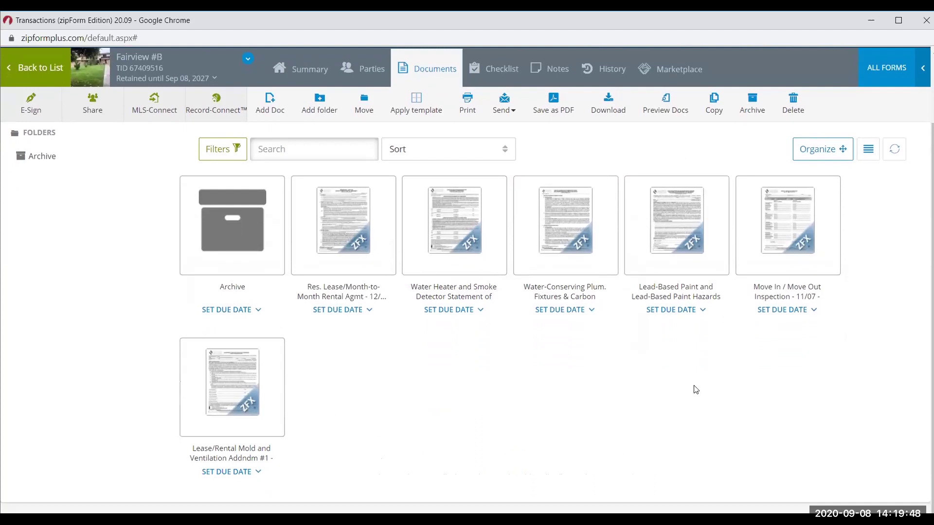
click(886, 67)
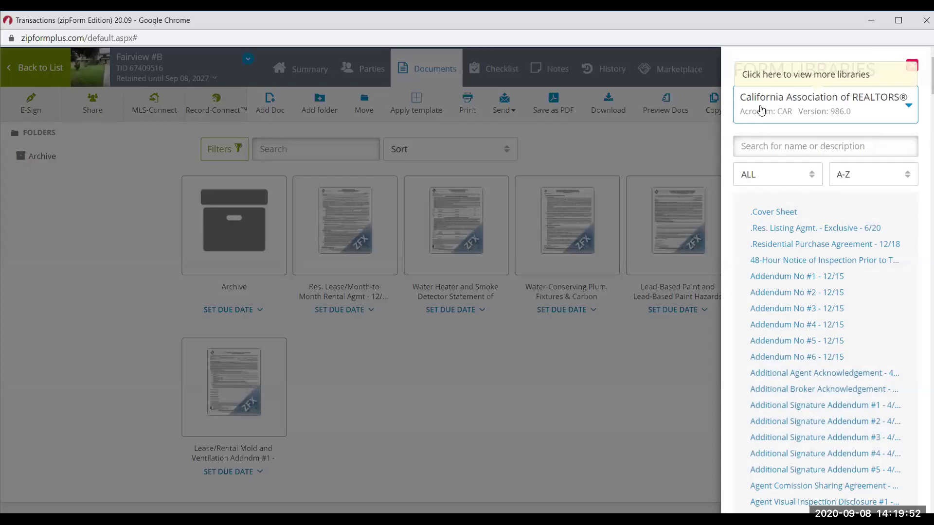
click(759, 109)
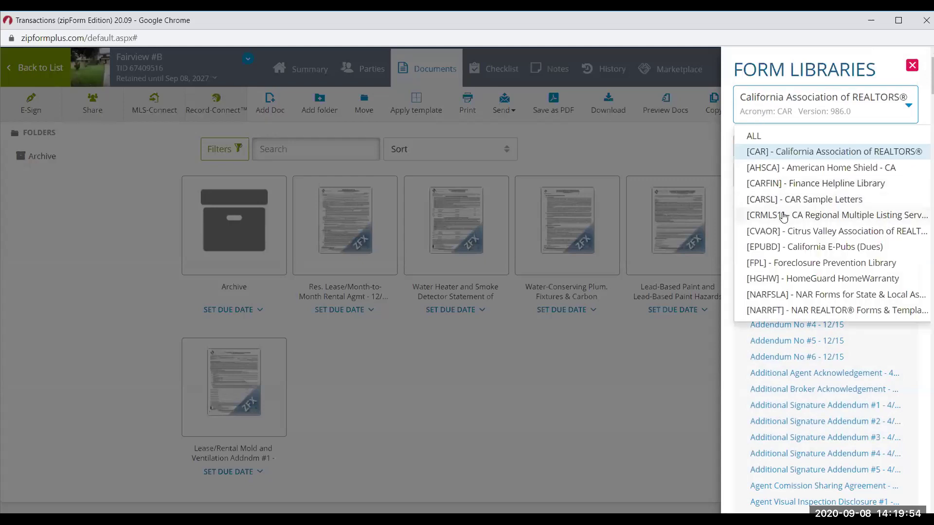
click(806, 249)
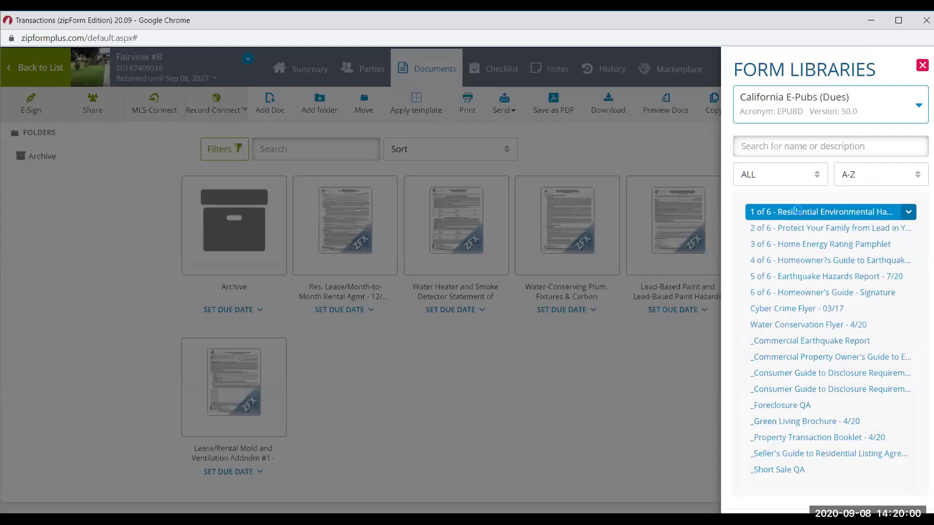
- Add all six numbered booklets, 1 of 6 Residential Environmental Hazards through 6 of 6 Homeowner's Guide - Signature, and close the library
click(797, 211)
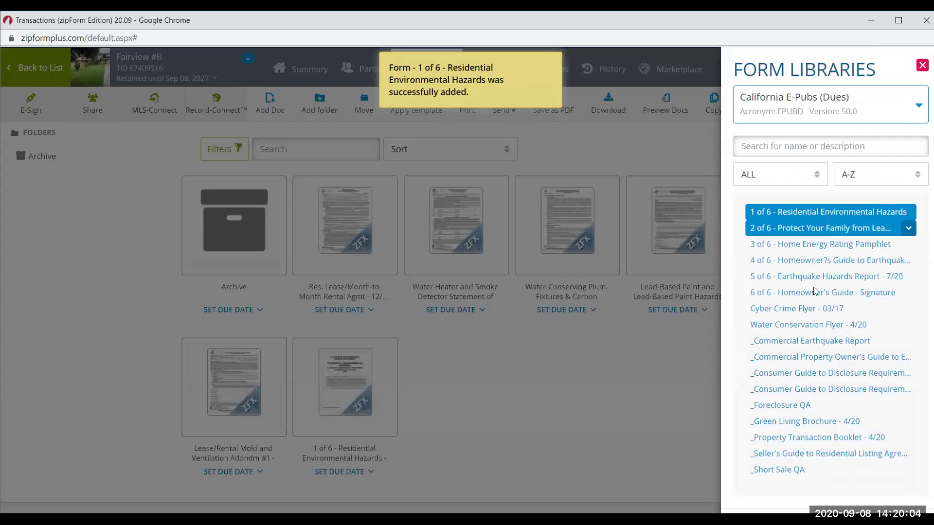
click(818, 228)
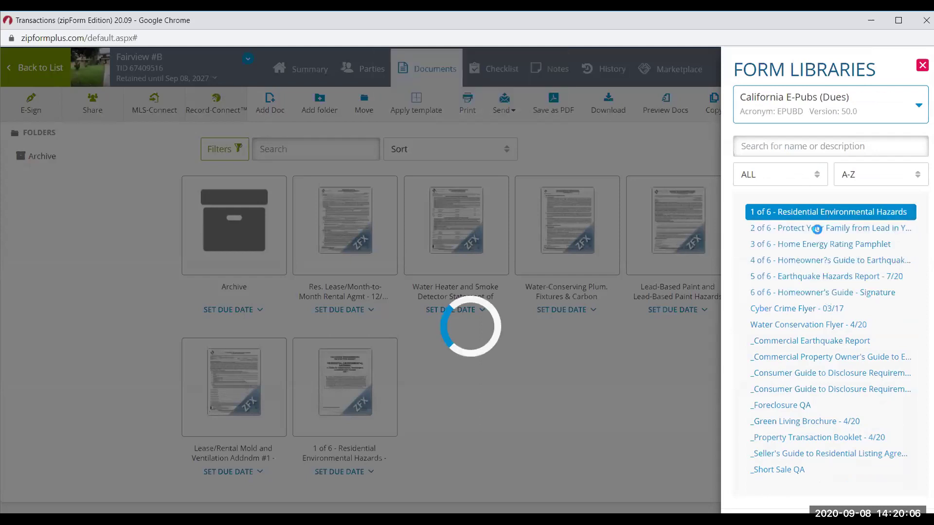
click(817, 244)
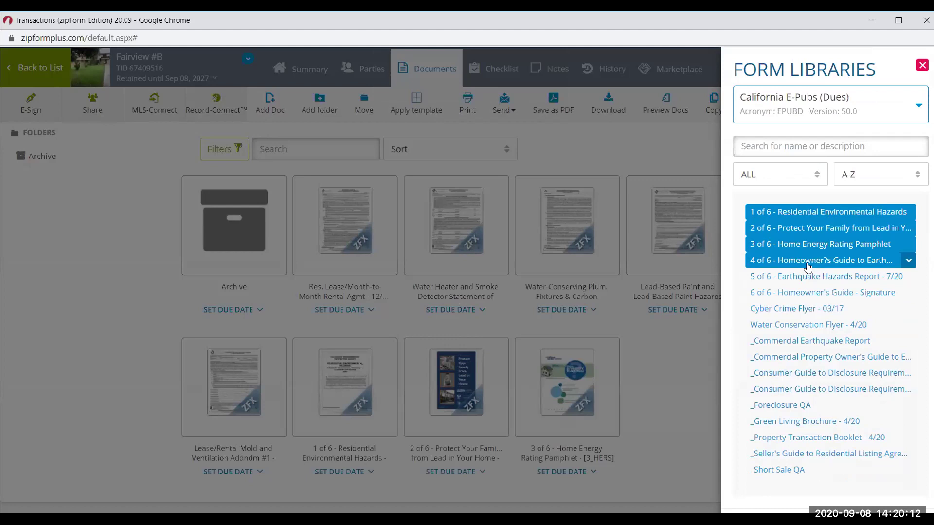
click(806, 261)
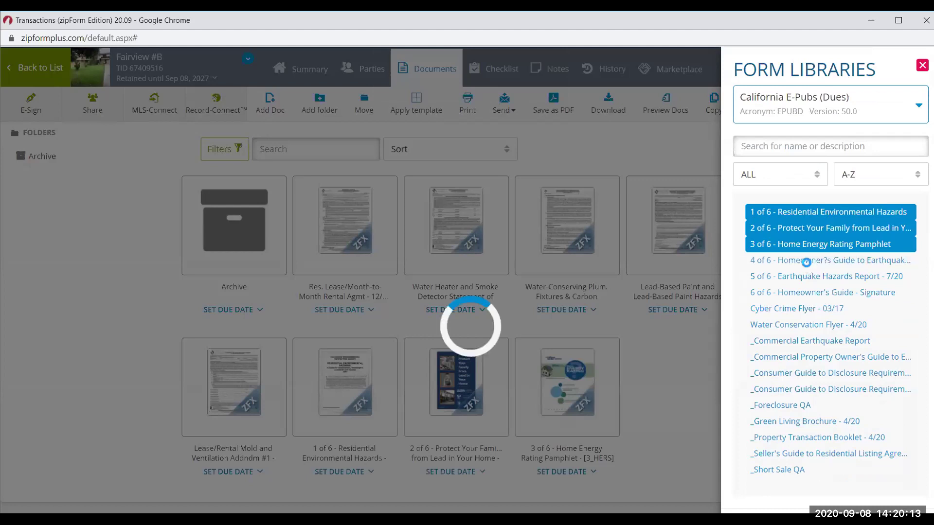
click(821, 294)
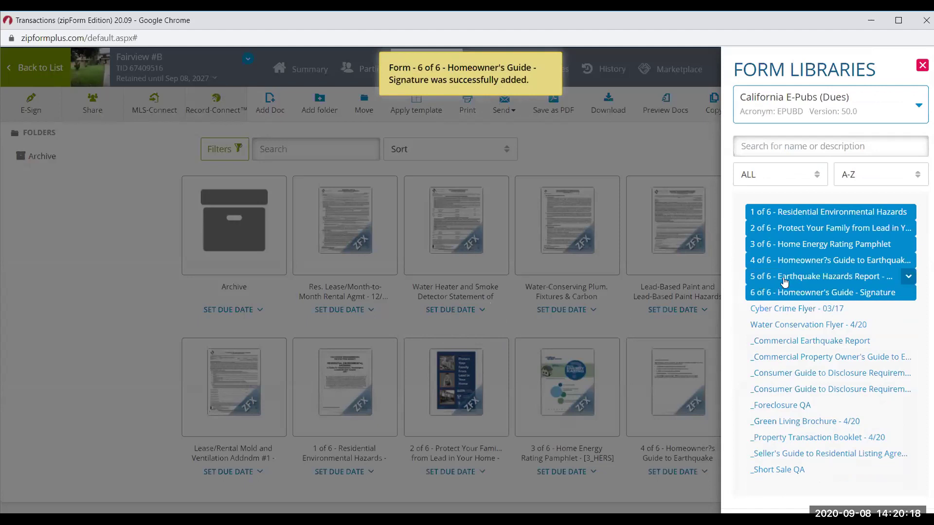
click(767, 276)
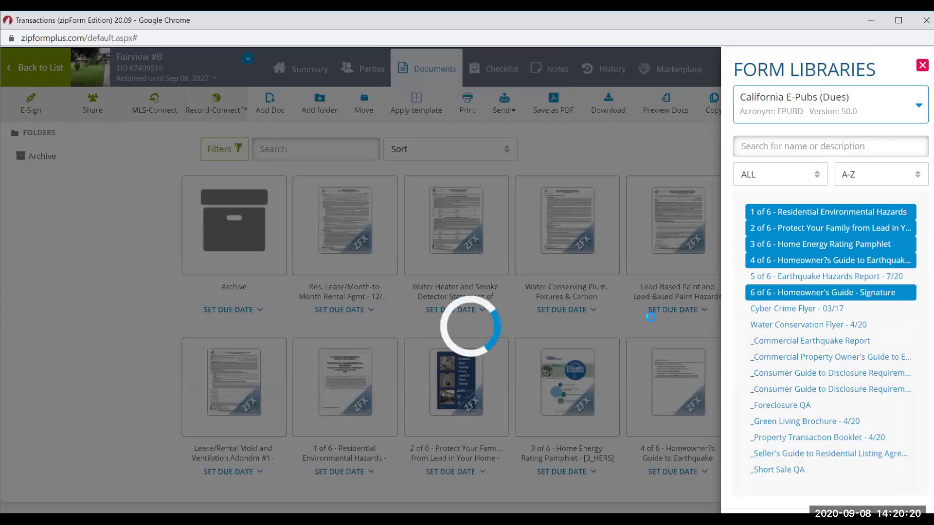
click(591, 323)
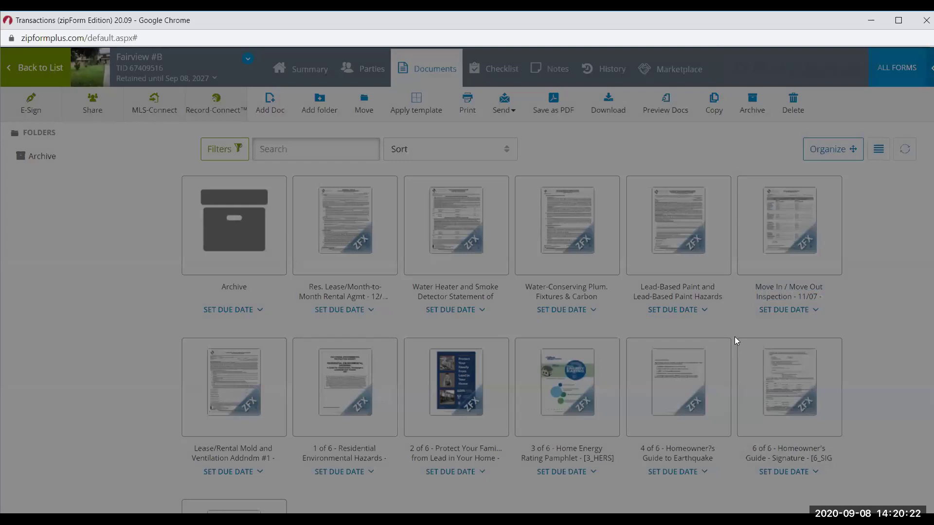
- Open the 5 of 6 - Earthquake Hazards Report document and review its questions and signature section
scroll(539, 387, down, 4)
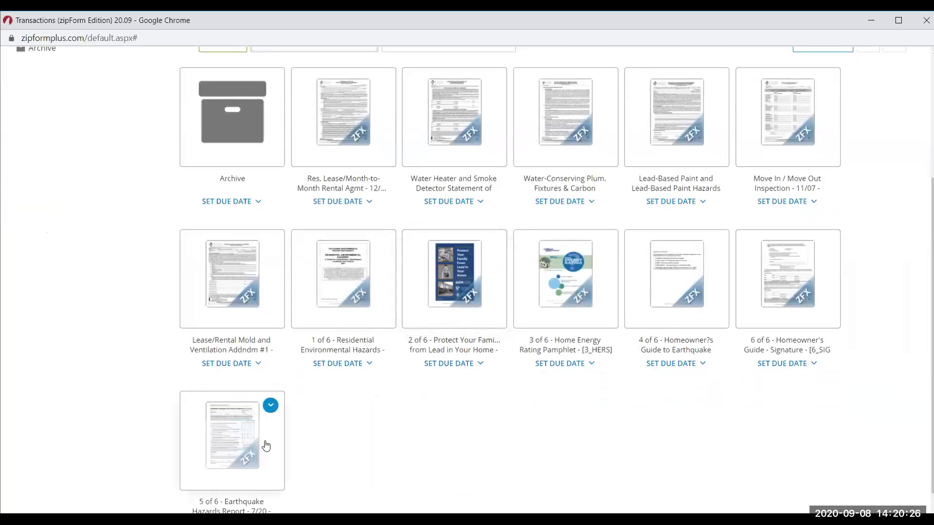
click(235, 453)
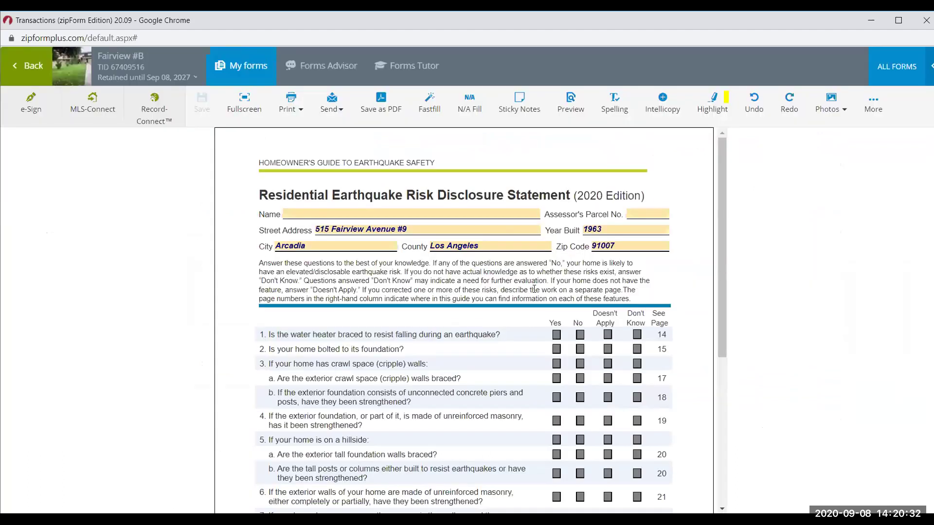
scroll(534, 289, down, 3)
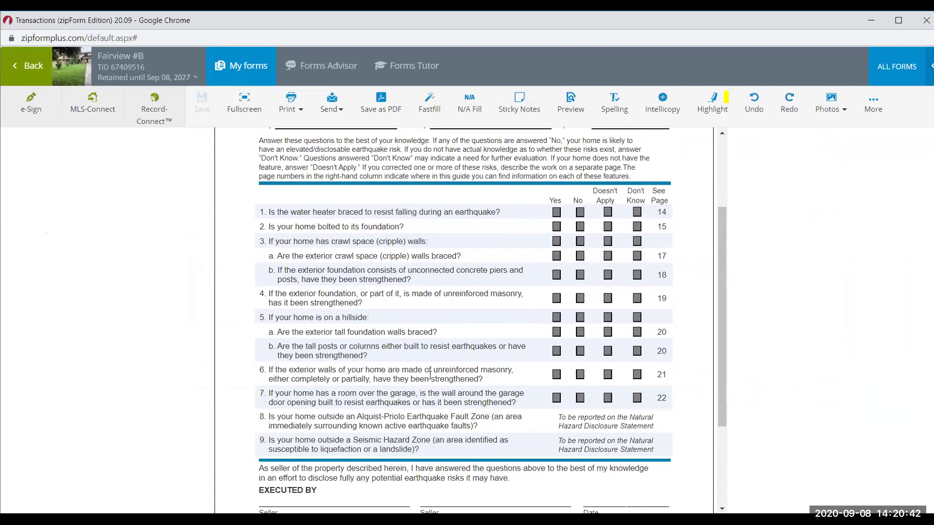
scroll(430, 375, down, 3)
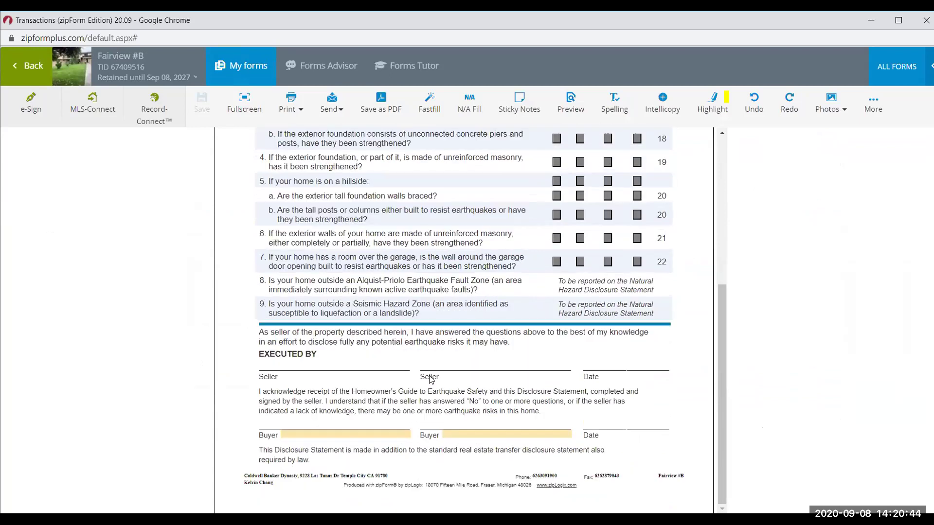
scroll(440, 334, up, 6)
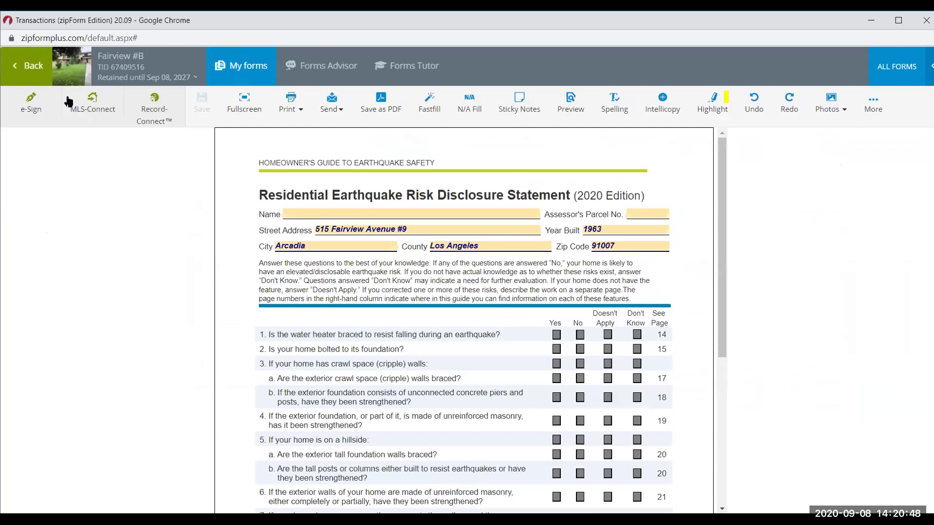
- Open the Res. Lease/Month-to-Month Rental Agreement from the transaction's documents and set its date to 09/08/2020
click(27, 72)
scroll(353, 254, down, 2)
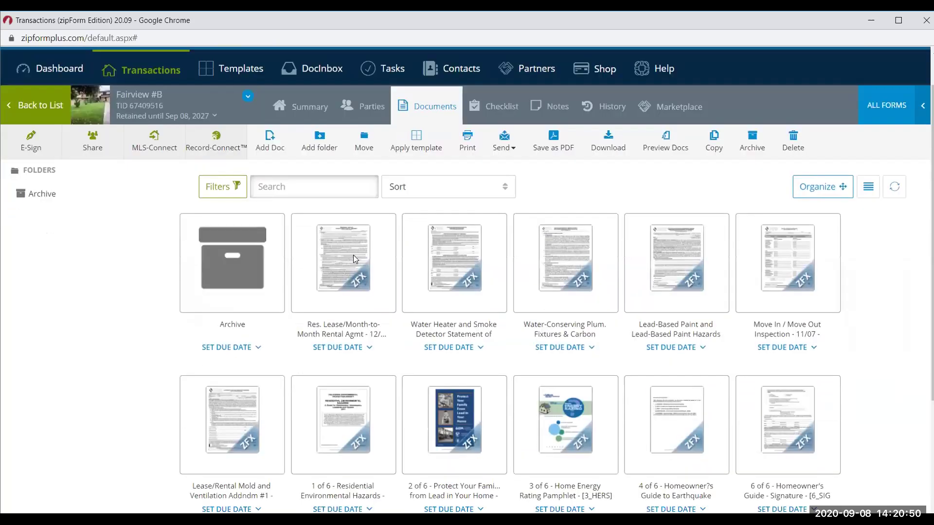
click(352, 238)
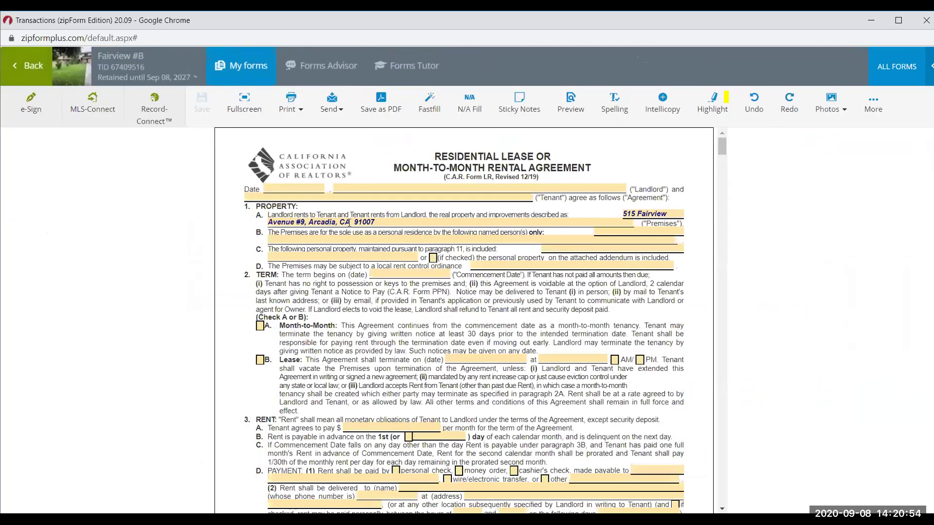
double_click(292, 188)
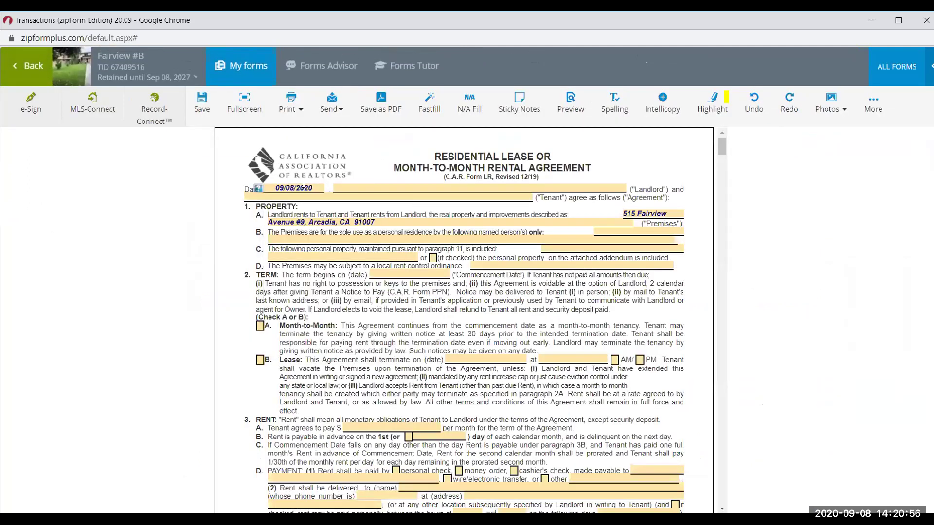
- Enter the landlord's full name, preceded by the word Landlord, as the first landlord in the agreement's opening line
click(393, 193)
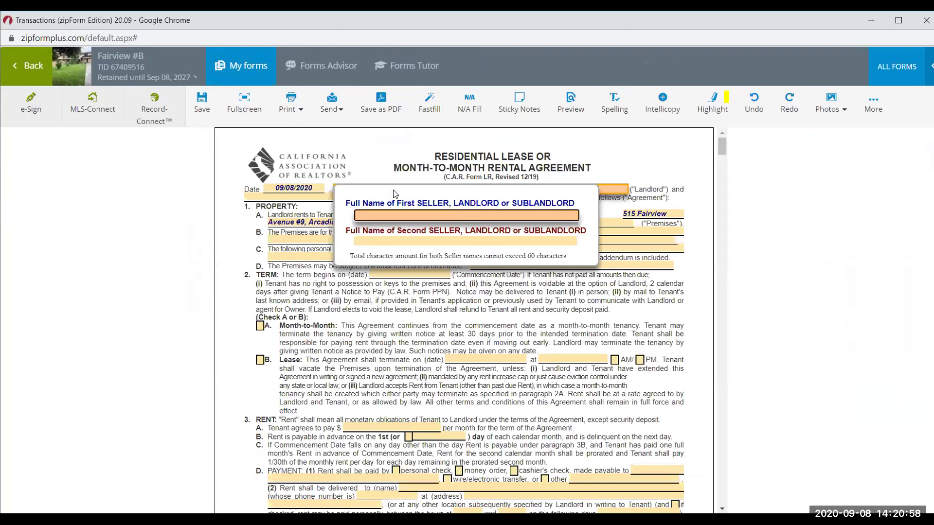
text(Landlord John Smith)
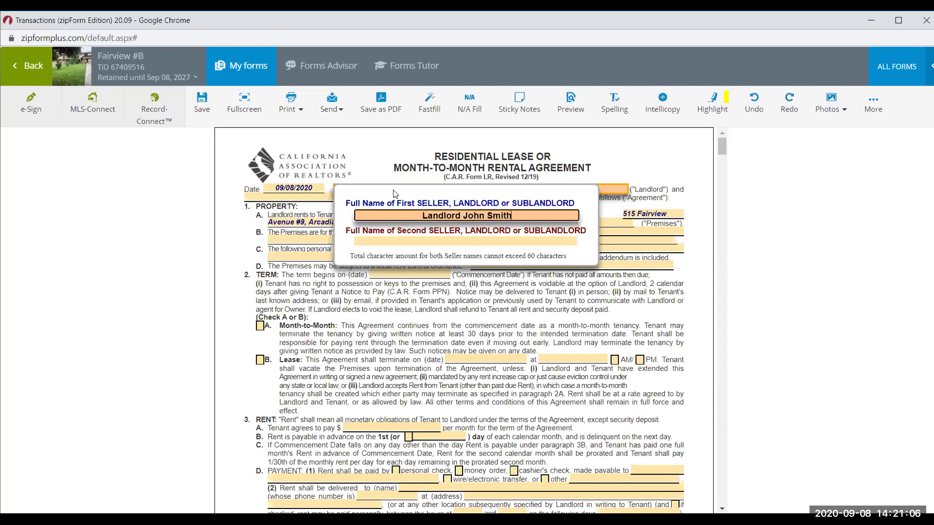
key(Tab)
click(520, 288)
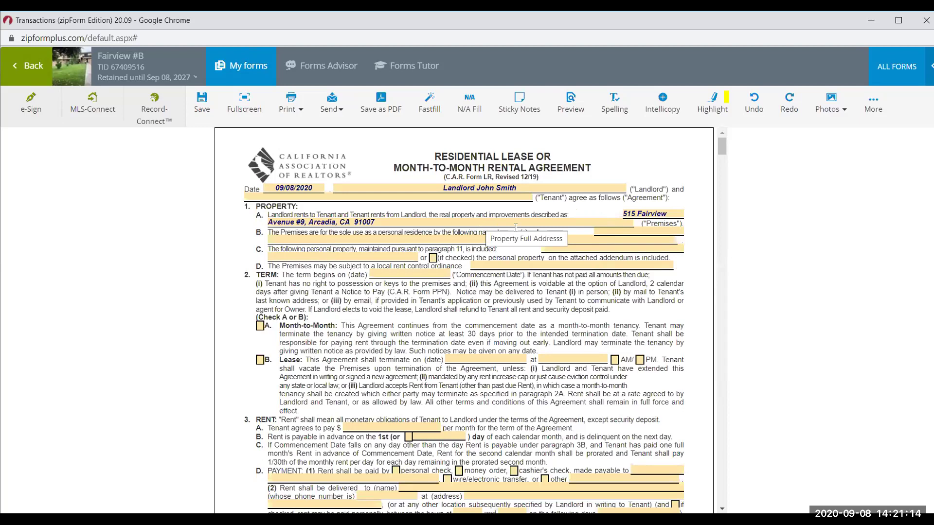
- List the occupants in paragraph 1B by name, marking the child as "(9years old)" and ending the entry with "family"
click(625, 233)
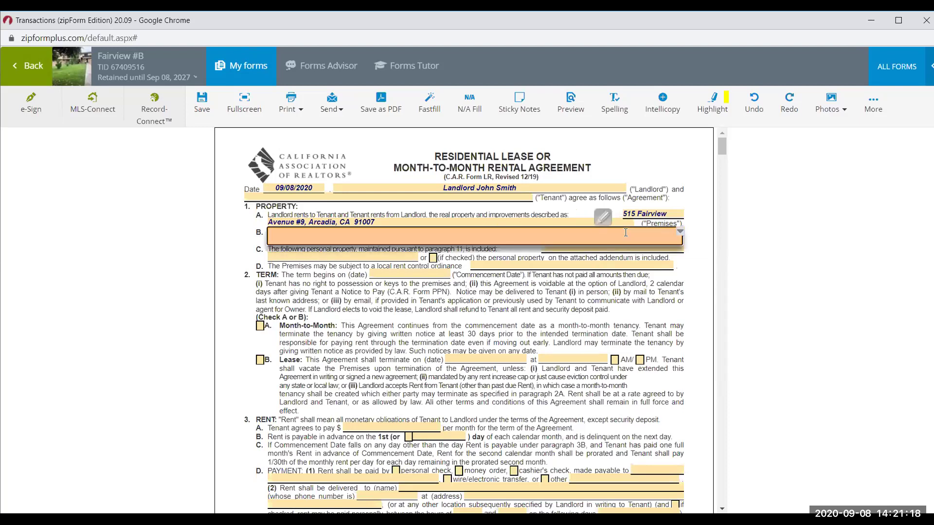
key(Escape)
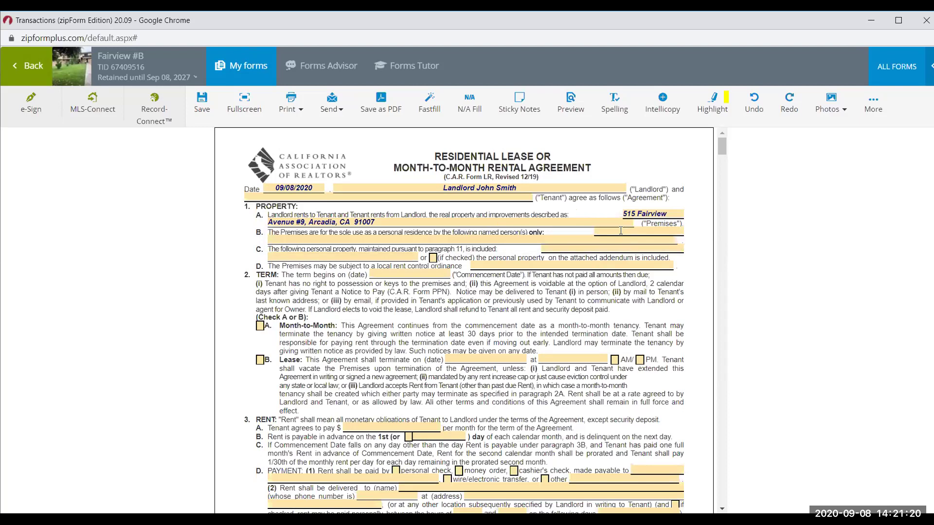
click(625, 231)
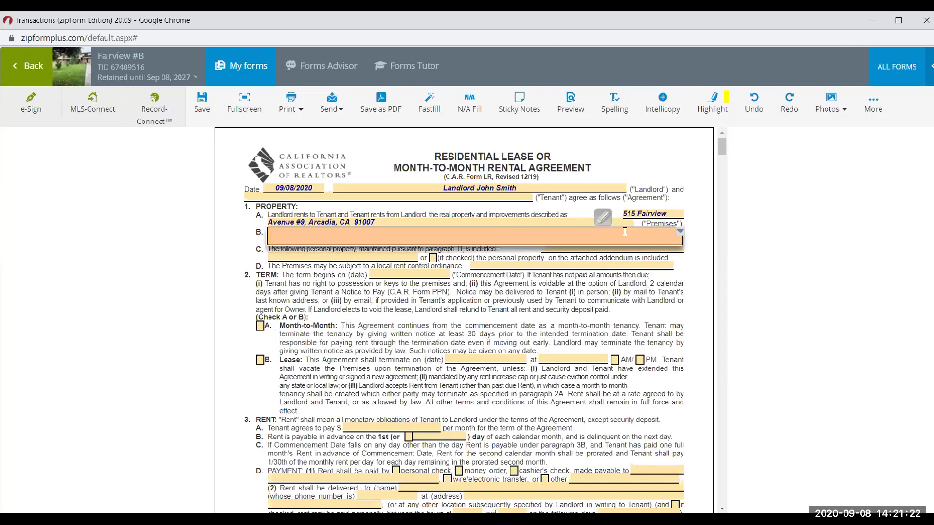
text(Sally,)
text( Jane, and chil)
text(d)
text( A)
text(usten)
text( (9years old))
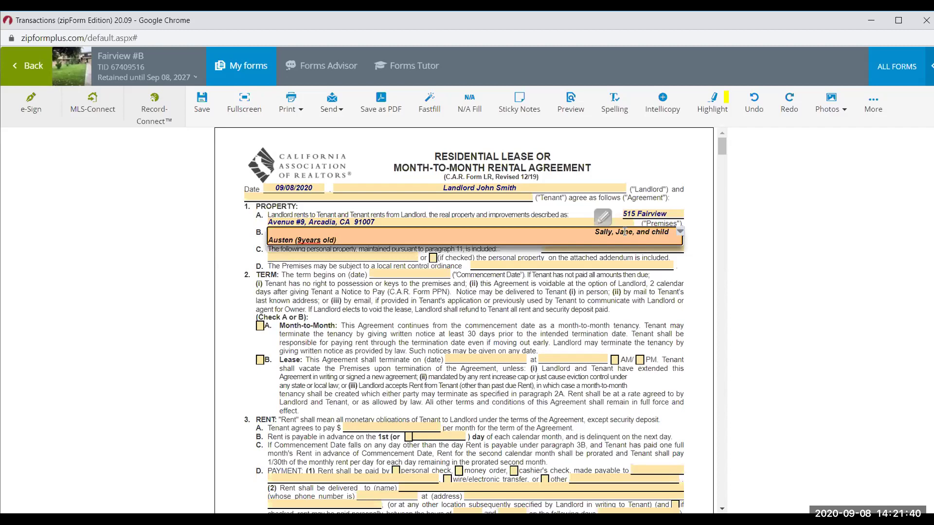
text(family)
click(540, 284)
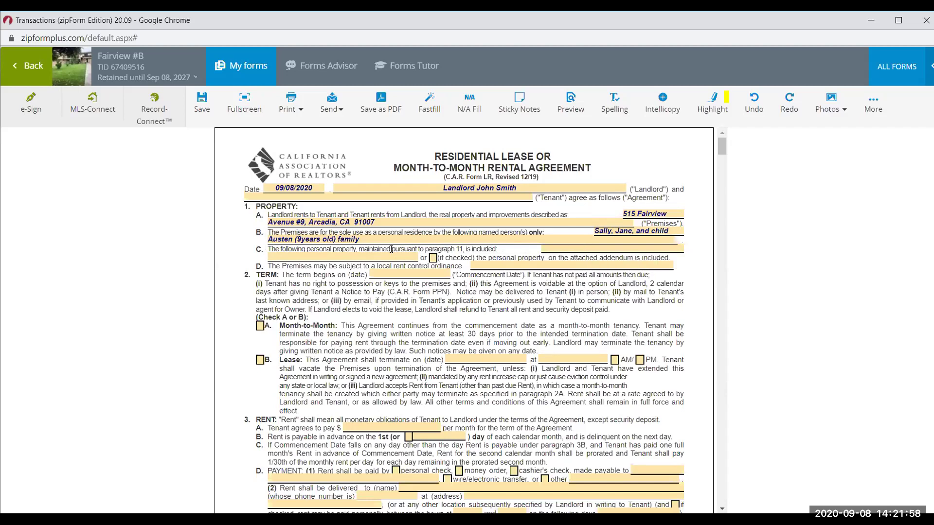
- Enter "Washer & Dryer and Refrigerator included with lease (with no warranty)" as the included personal property in paragraph 1C
click(582, 248)
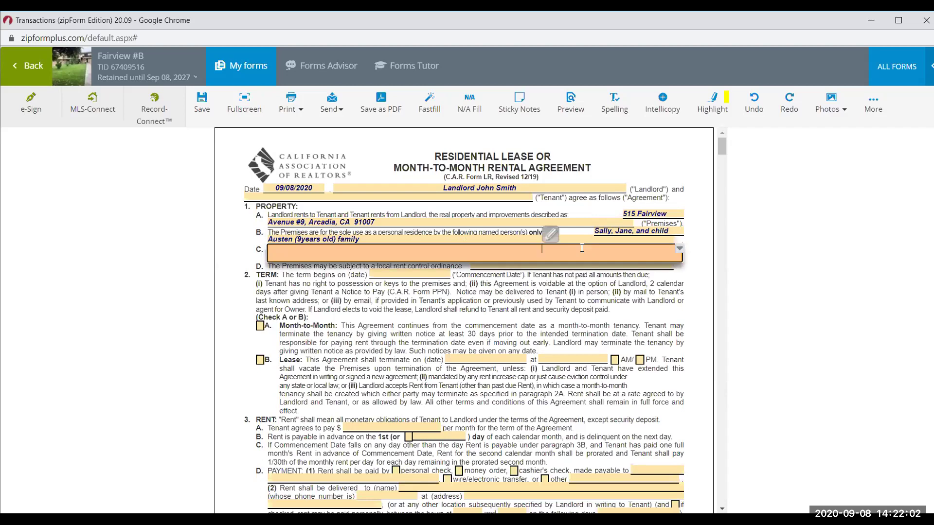
text(Washer & Dryer and Refrigerator included)
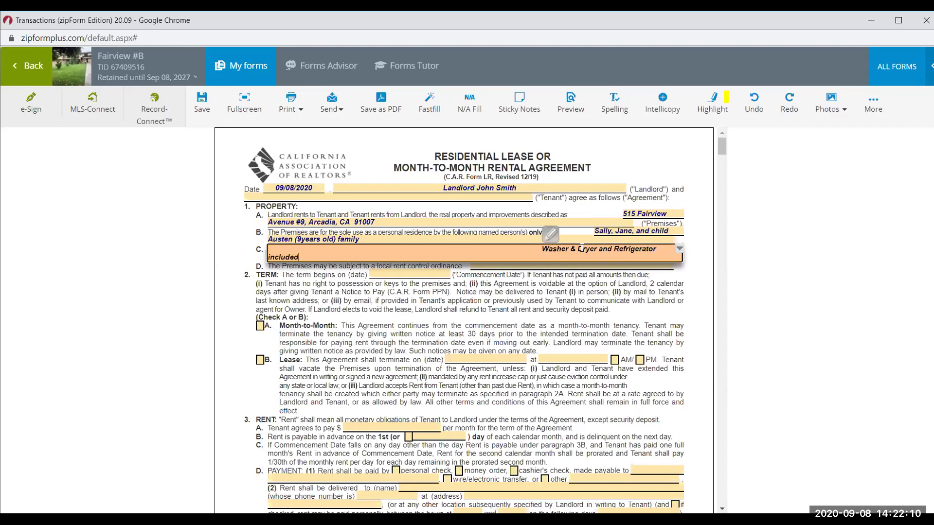
text( with lease (with no warranty by)
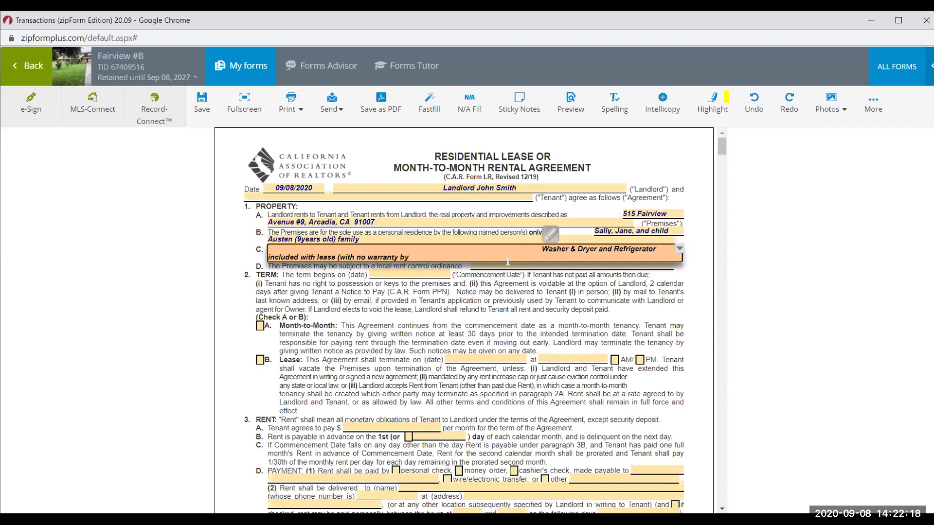
key(BackSpace)
key(BackSpace)
key(BackSpace)
text())
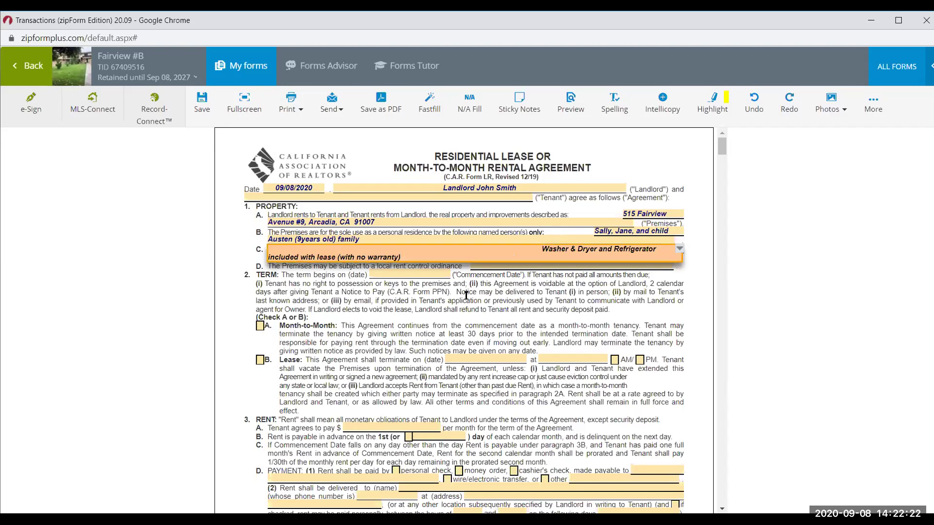
click(466, 296)
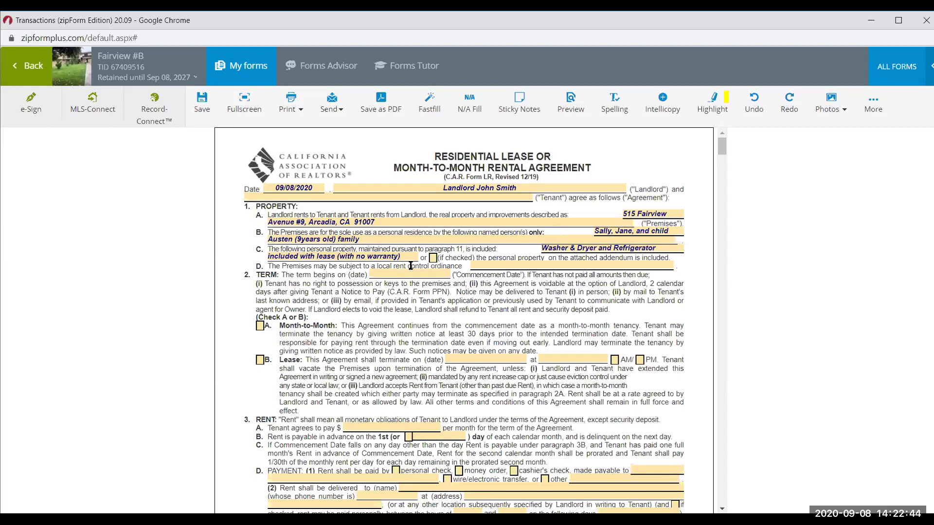
click(496, 264)
text(Pasadena rent vony)
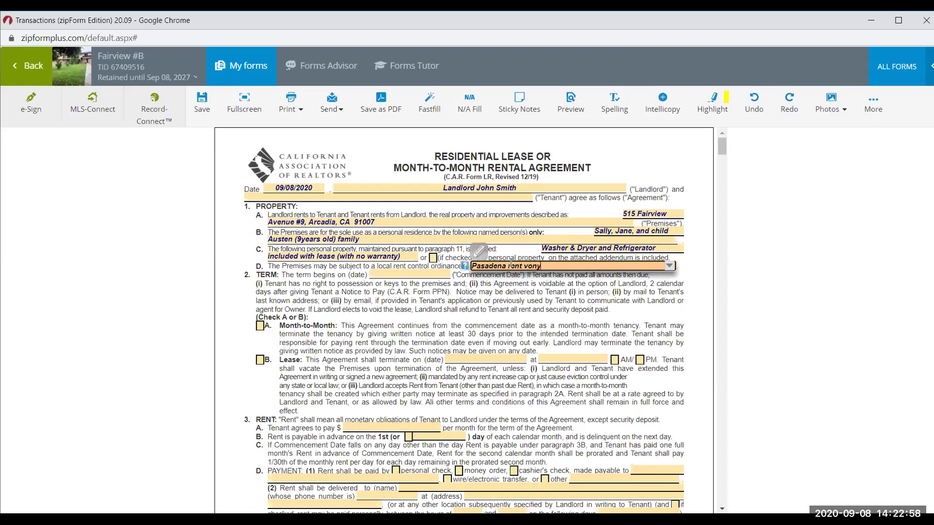
key(BackSpace)
key(BackSpace)
key(BackSpace)
key(BackSpace)
key(BackSpace)
key(BackSpace)
key(BackSpace)
key(BackSpace)
key(BackSpace)
key(BackSpace)
key(BackSpace)
key(BackSpace)
key(BackSpace)
click(544, 303)
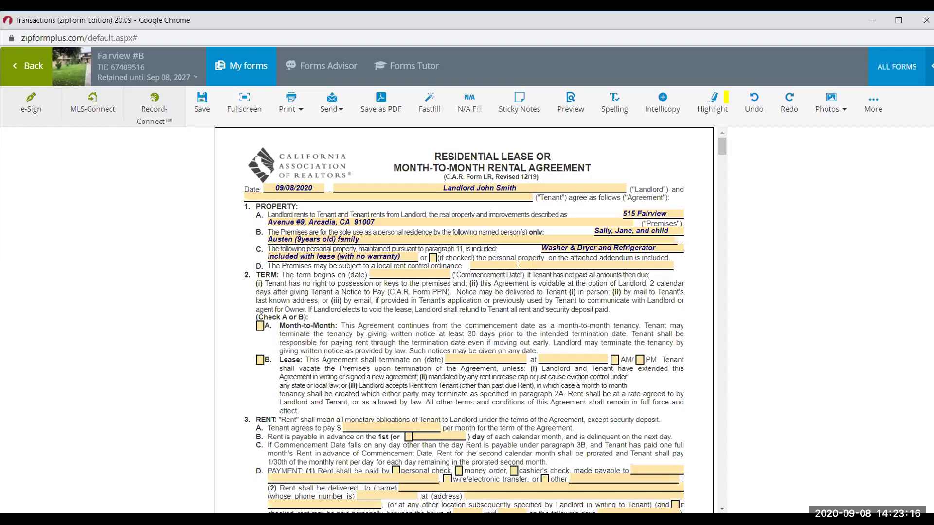
- Set the term to begin September 15, 2020, and select the Lease option terminating September 14, 2021 at 2 PM
click(394, 273)
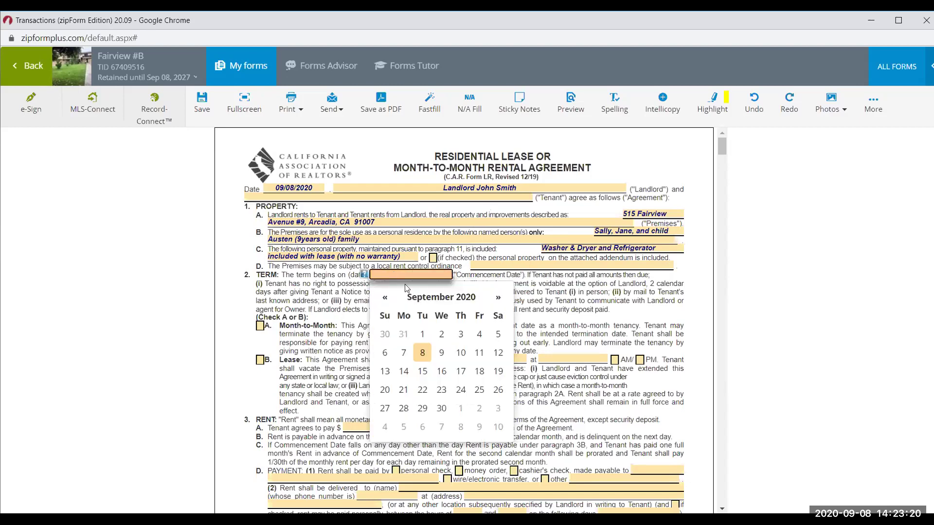
click(422, 372)
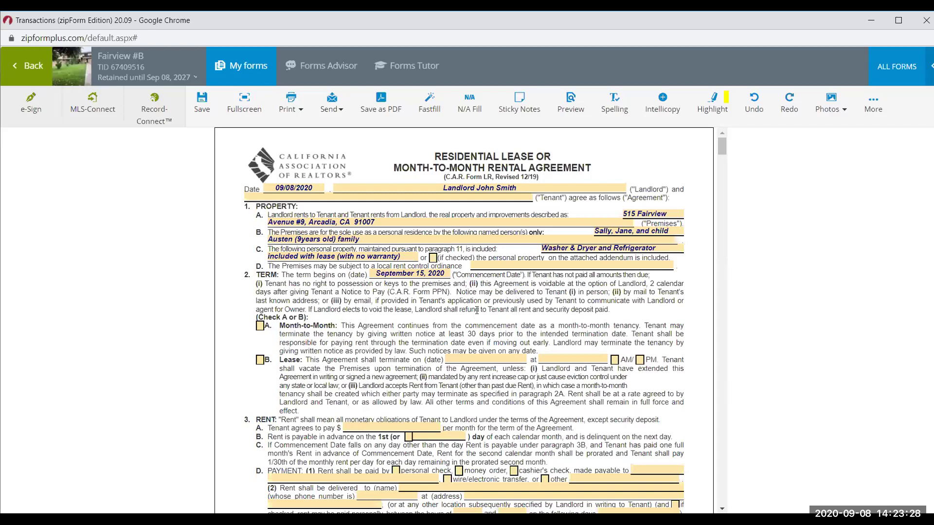
scroll(476, 310, down, 1)
scroll(477, 310, down, 1)
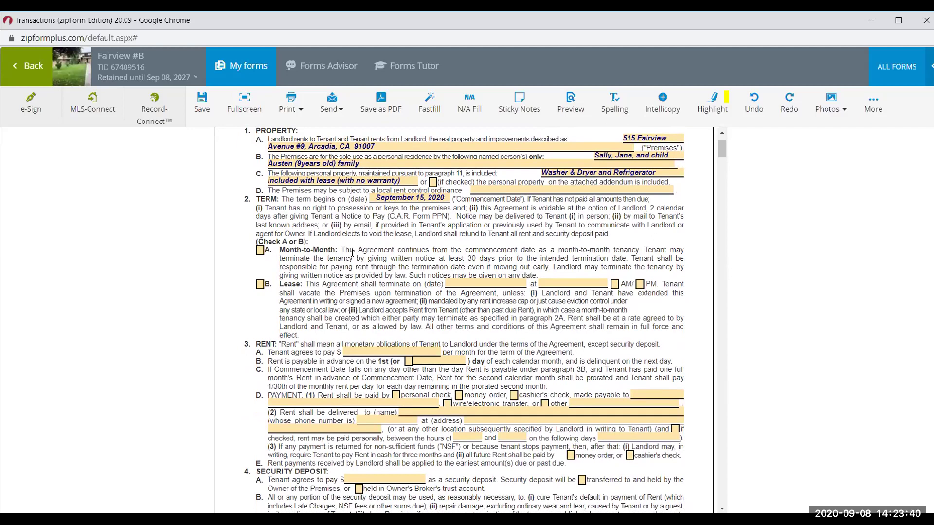
click(260, 285)
click(505, 281)
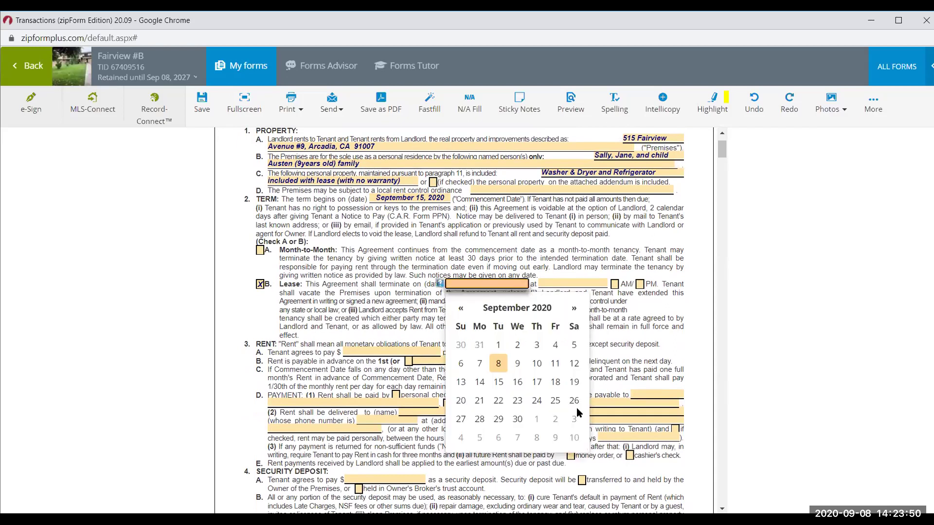
click(478, 382)
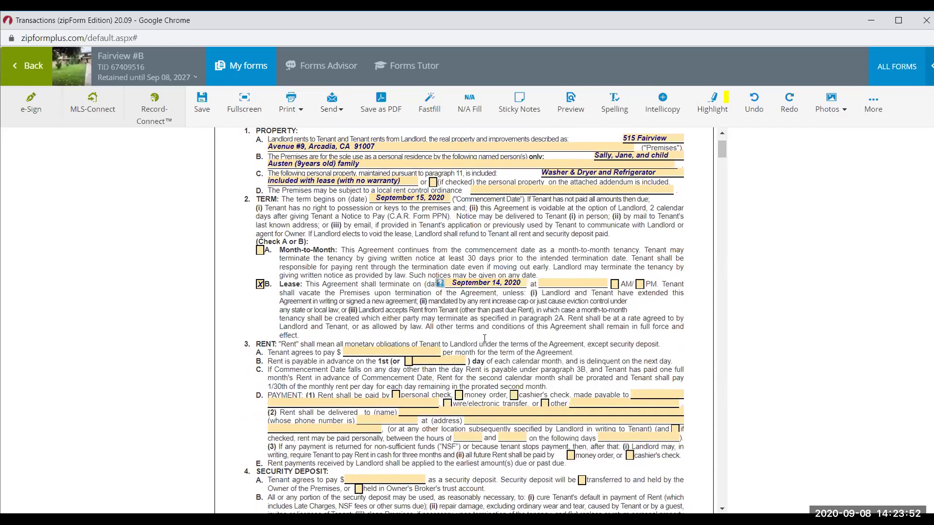
click(518, 282)
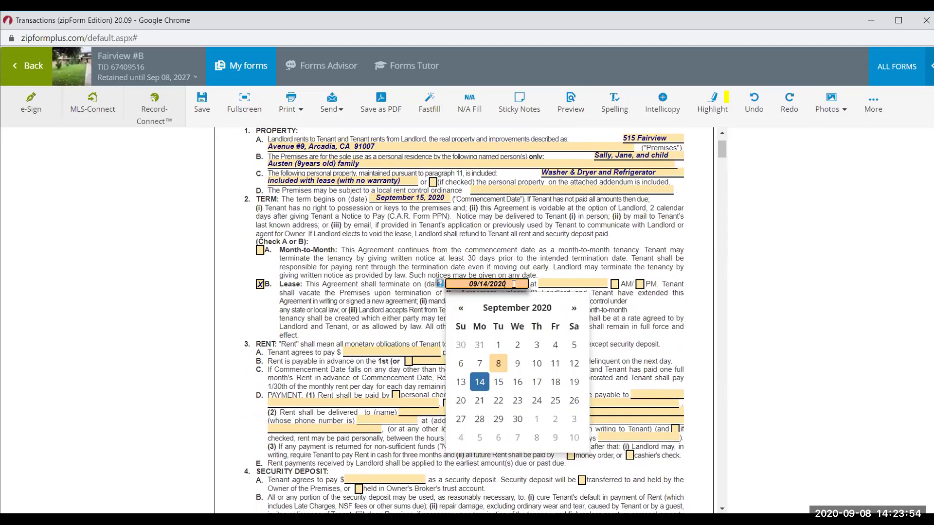
key(BackSpace)
text(1)
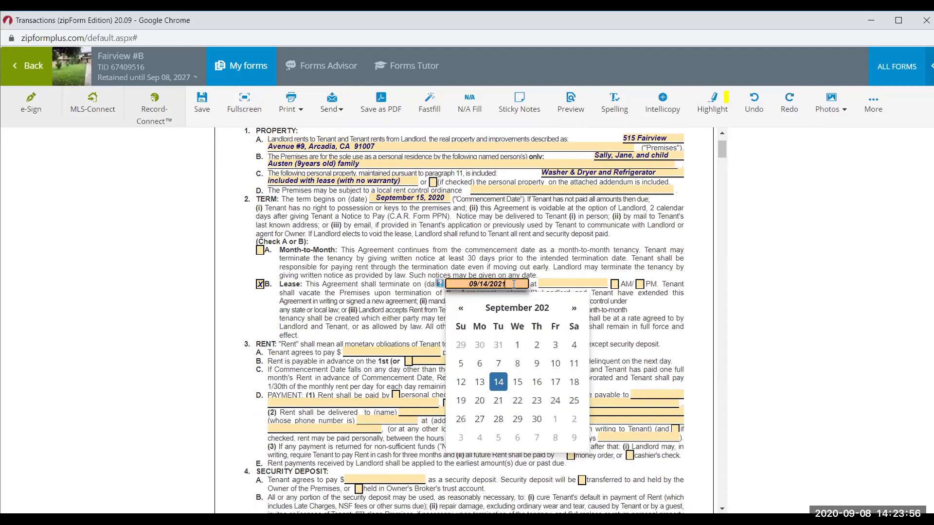
click(552, 284)
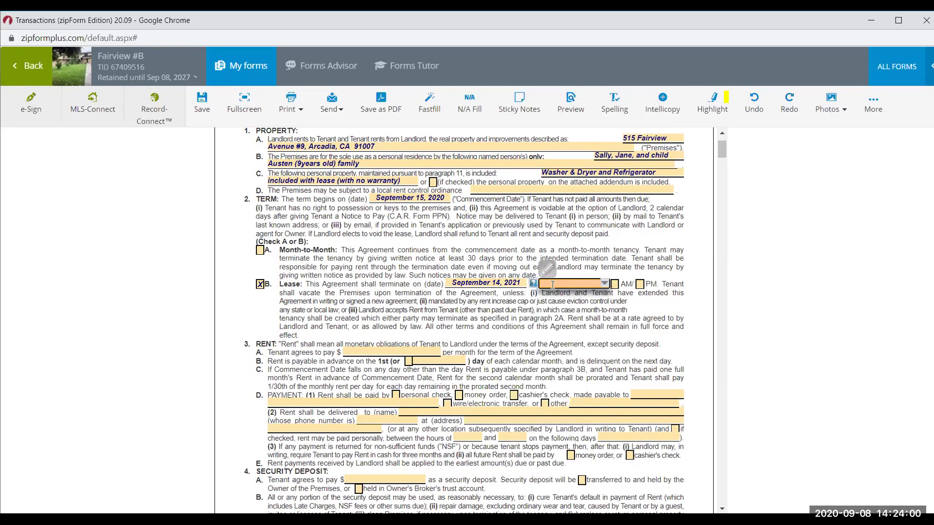
text(2)
click(640, 284)
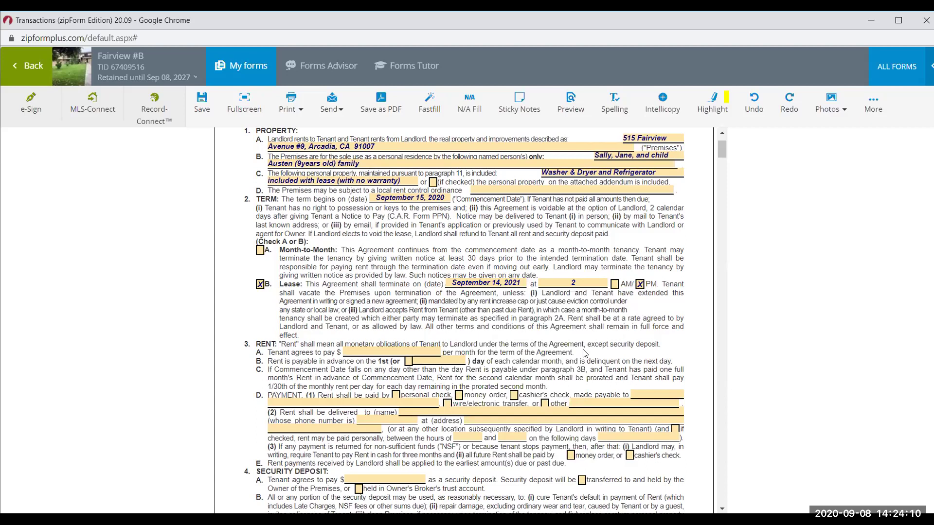
- Set the tenant's monthly rent in paragraph 3A to $1,800
click(393, 351)
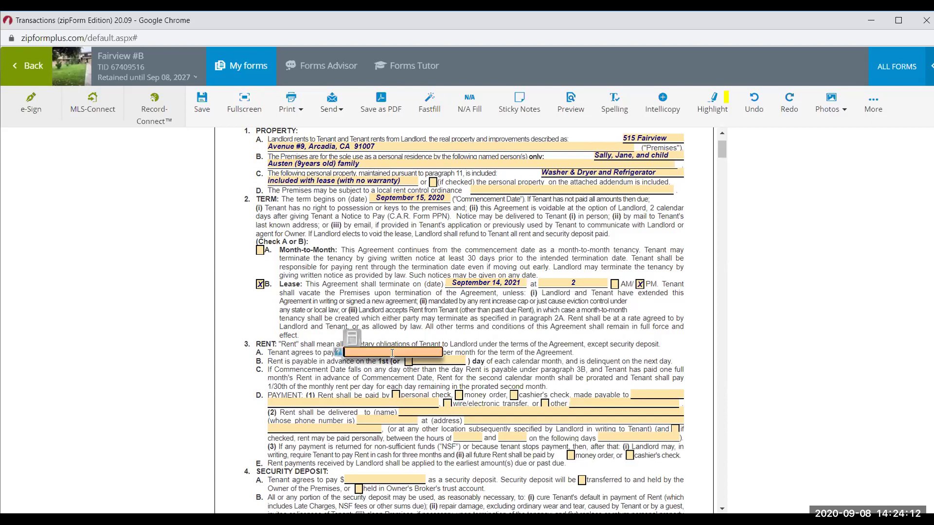
text(1800)
click(594, 366)
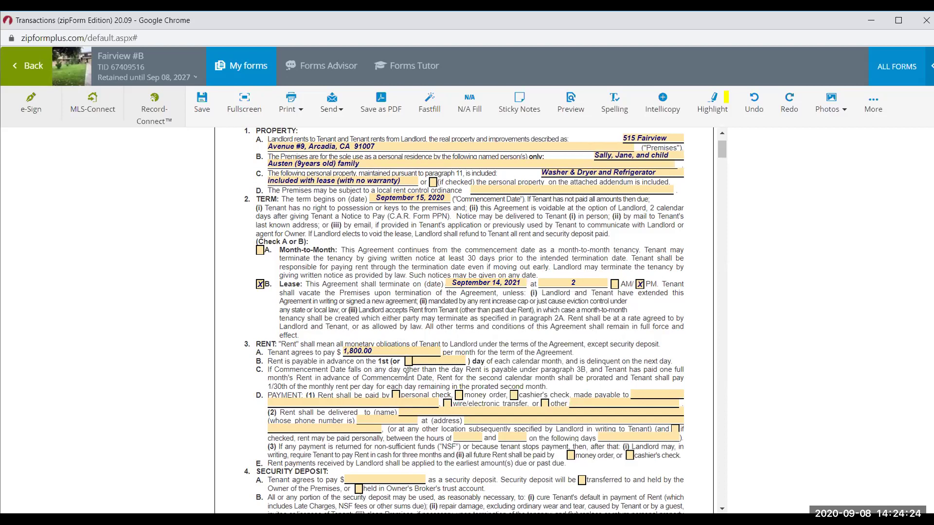
- Allow rent payment by personal check, wire/electronic transfer and cashier's check in paragraph 3D(1)
scroll(406, 376, down, 2)
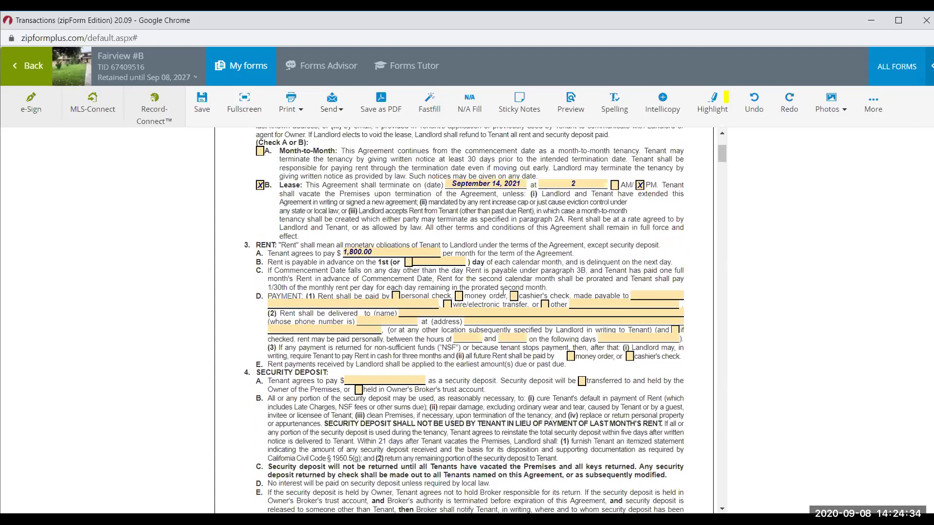
click(394, 297)
click(446, 305)
click(515, 297)
click(424, 303)
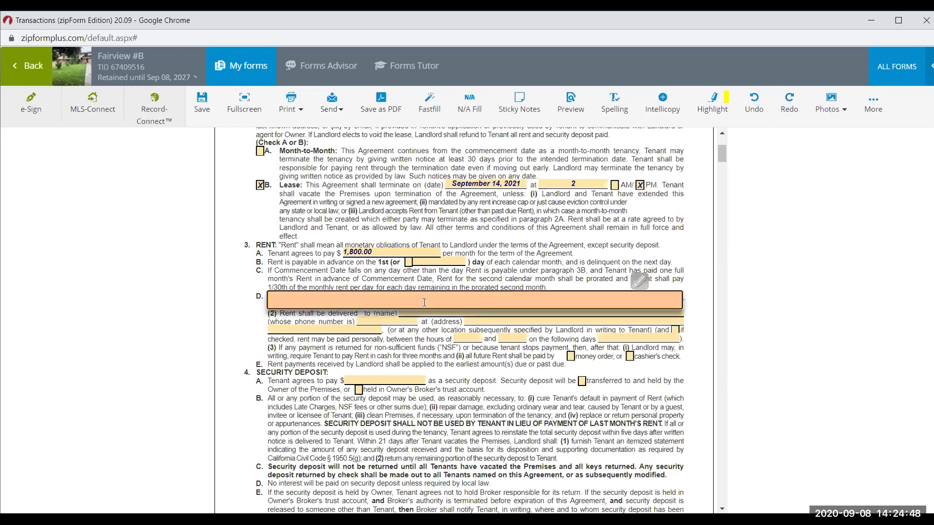
click(440, 239)
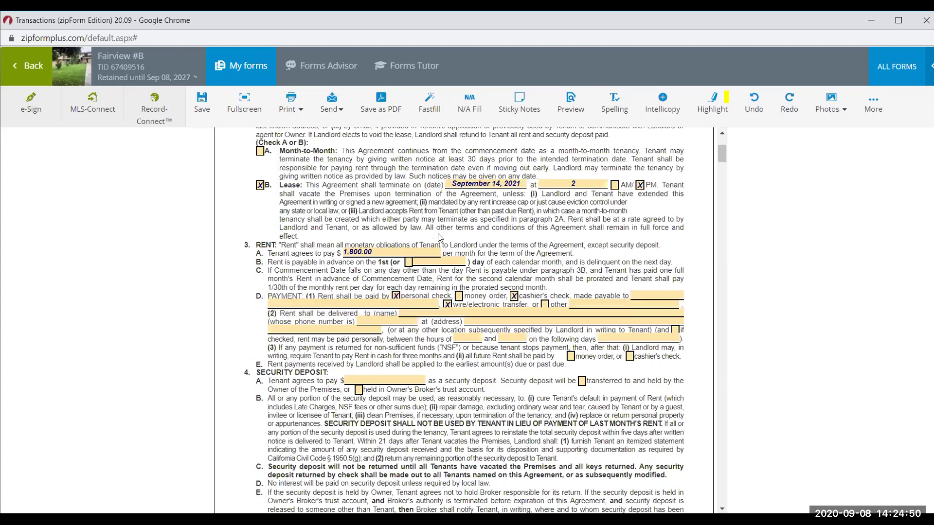
- Enter the landlord's name as the party to whom rent payments are made payable in paragraph 3D(1)
scroll(440, 238, up, 3)
scroll(439, 238, down, 3)
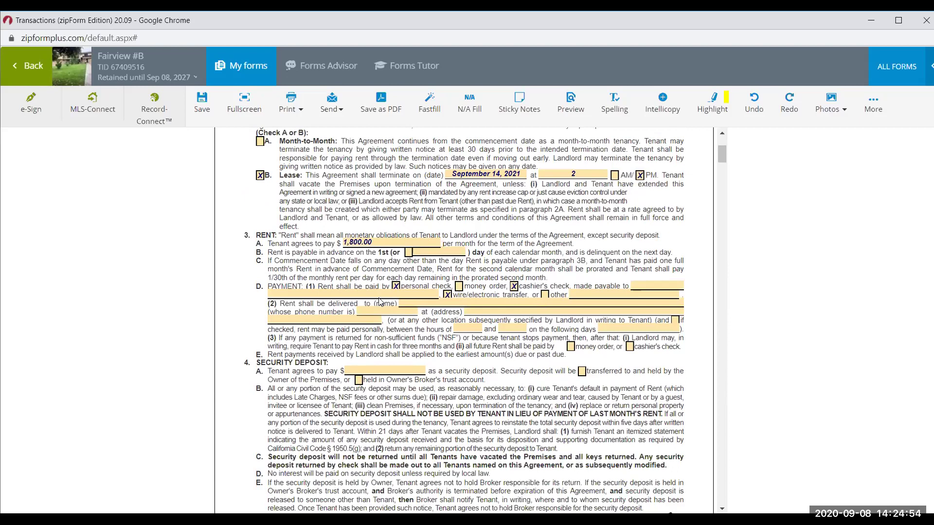
click(377, 293)
text(John Smith)
drag(519, 243, 580, 236)
click(631, 387)
- Enter "address of where to deliver.... OR Bank account direct deposit (To be provided at later)" in the rent delivery name field of paragraph 3D(2)
click(435, 301)
text(address of where to deliver)
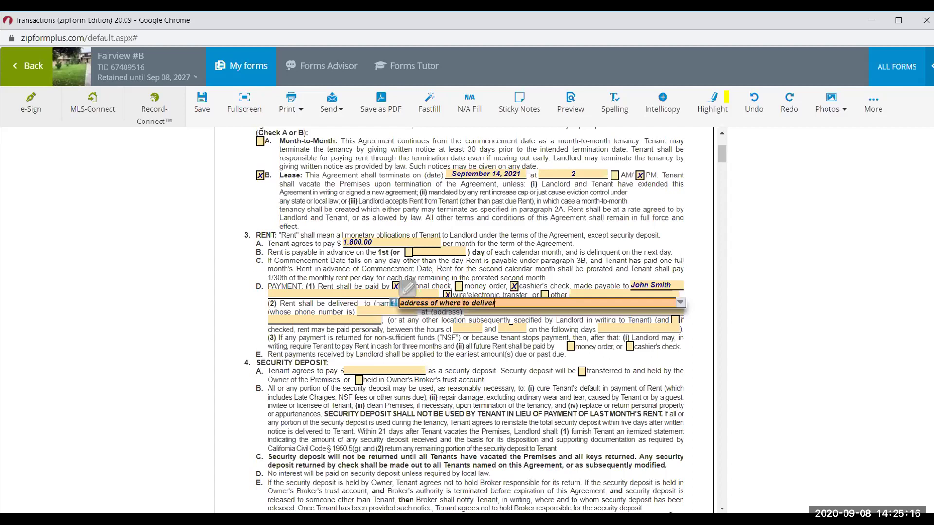
text(....)
text(OR Bank account direct)
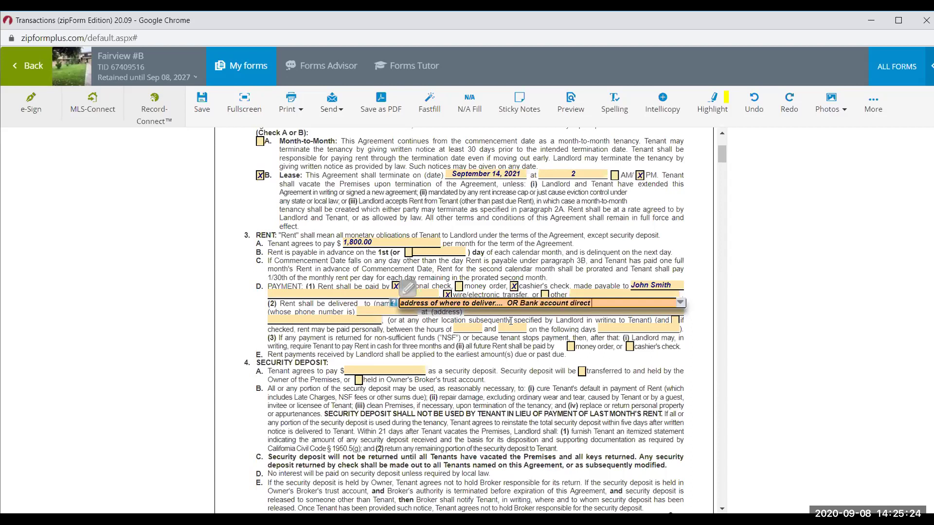
text( deposit (TB)
key(BackSpace)
text(o be provided)
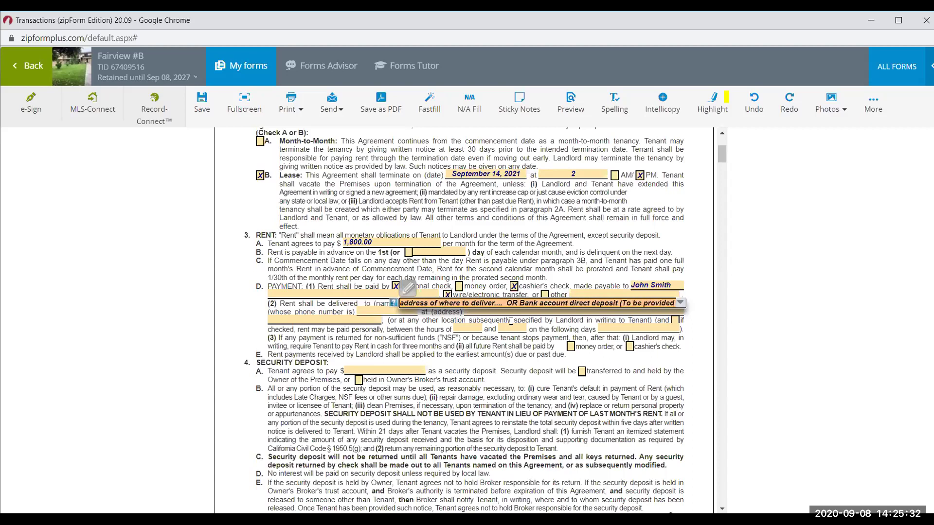
text( at la)
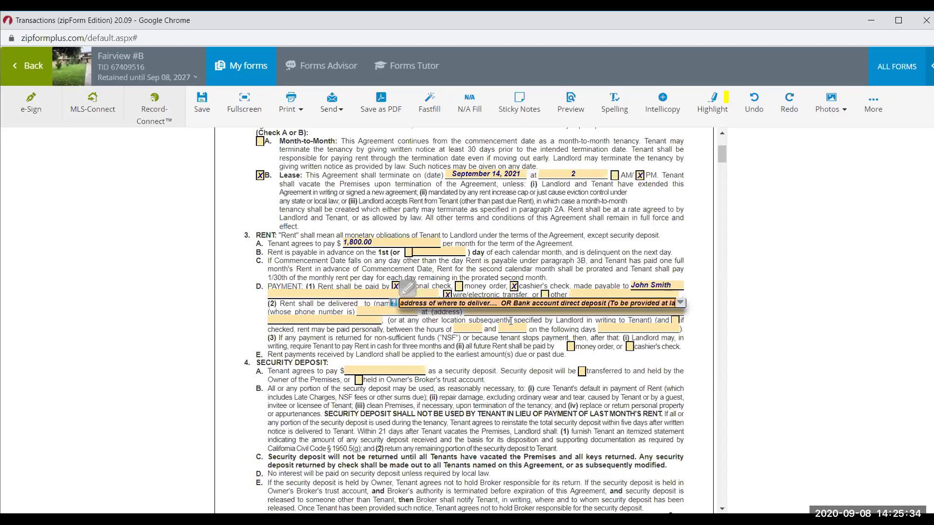
text(ter))
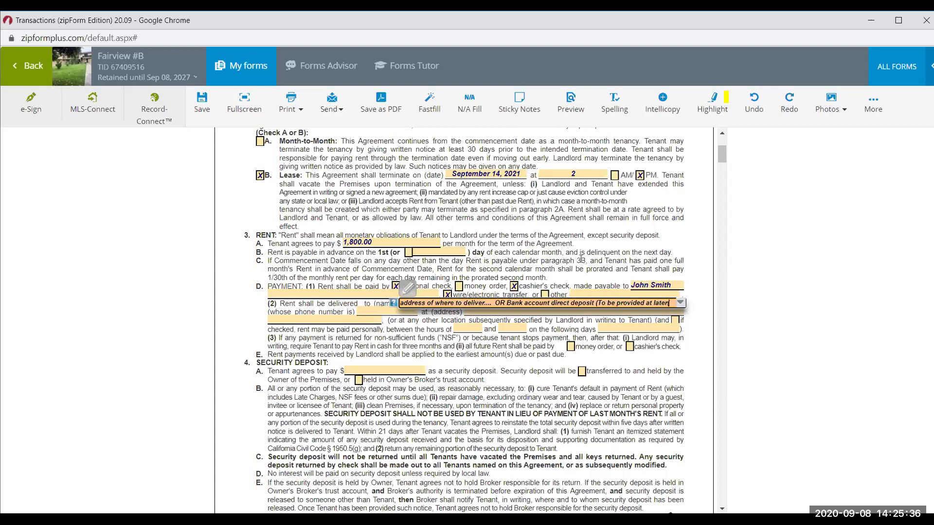
- Set the security deposit in paragraph 4A to $3,600 and mark it as transferred to and held by the Owner of the Premises
click(581, 259)
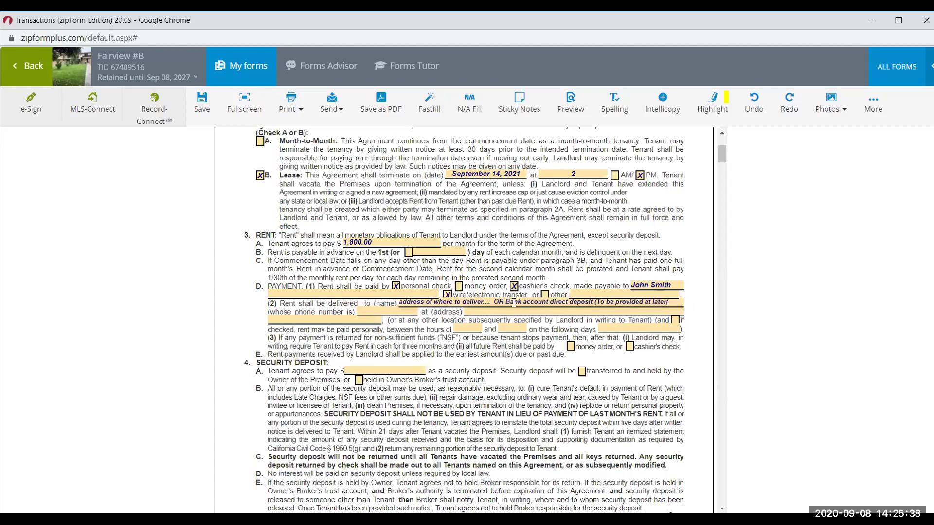
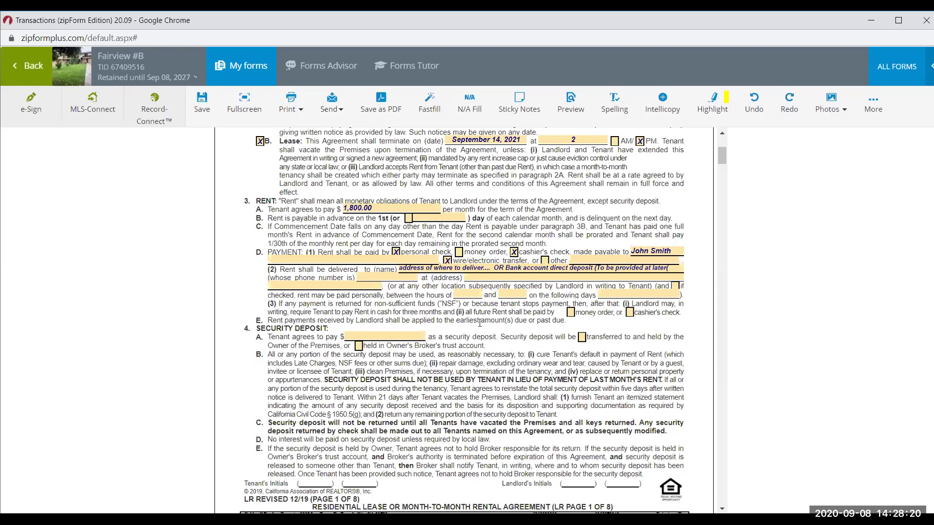
scroll(493, 364, down, 1)
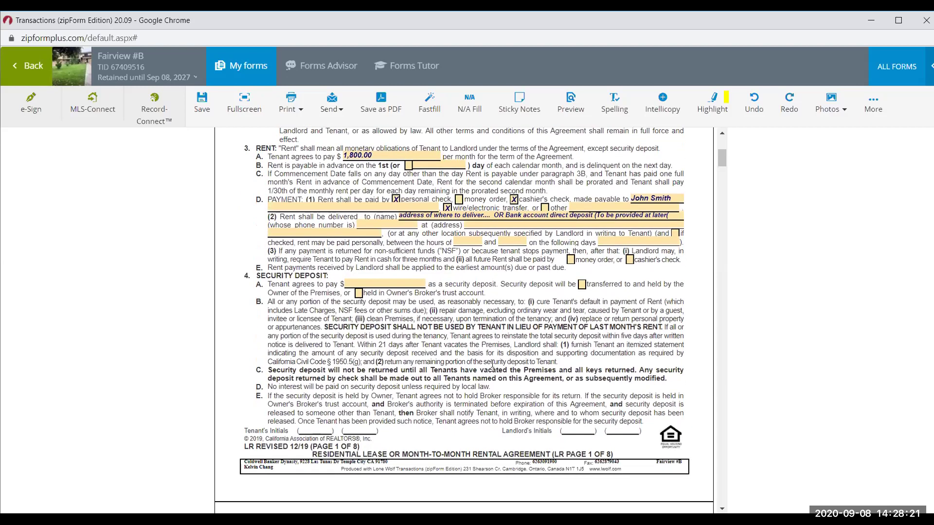
click(403, 285)
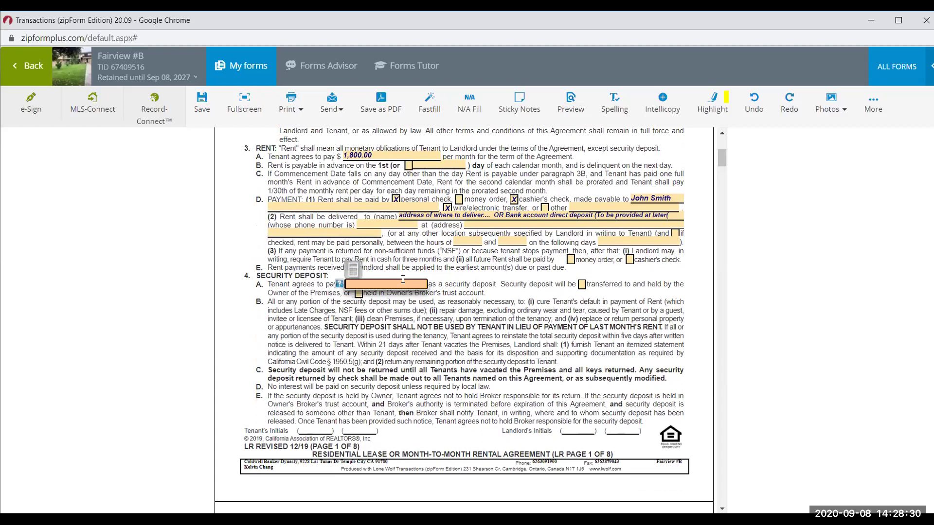
text(3600)
click(483, 332)
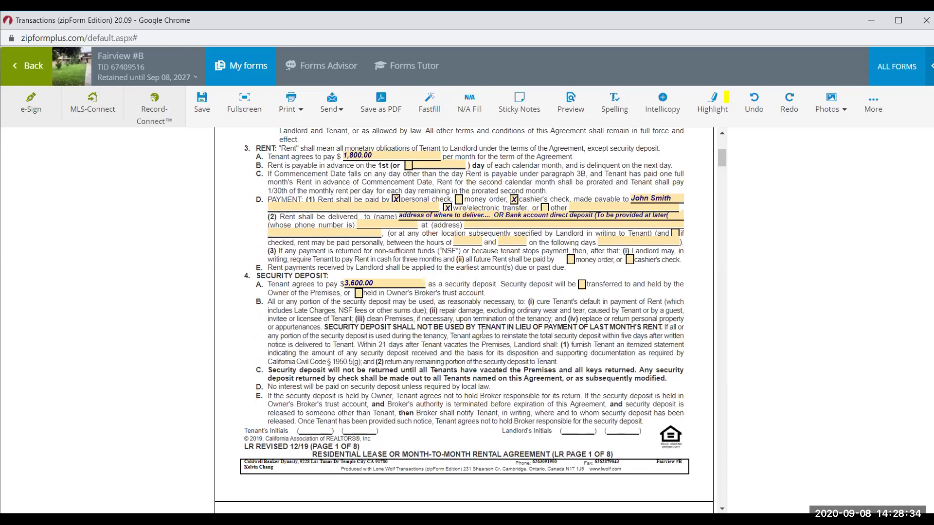
click(582, 285)
- Review the paragraph 4 clauses on when the security deposit is returned and the 21-day period after the tenant vacates
scroll(466, 376, down, 2)
scroll(467, 375, down, 3)
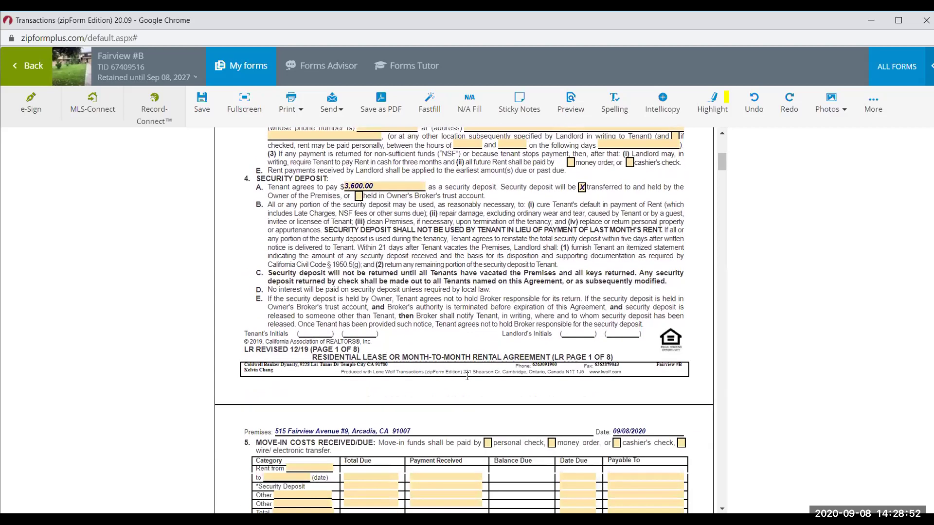
drag(321, 246, 637, 247)
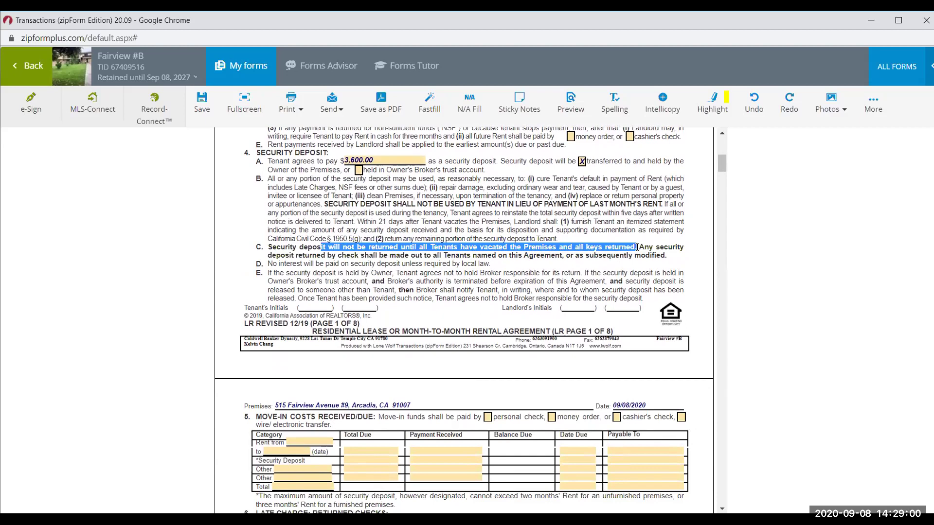
click(637, 248)
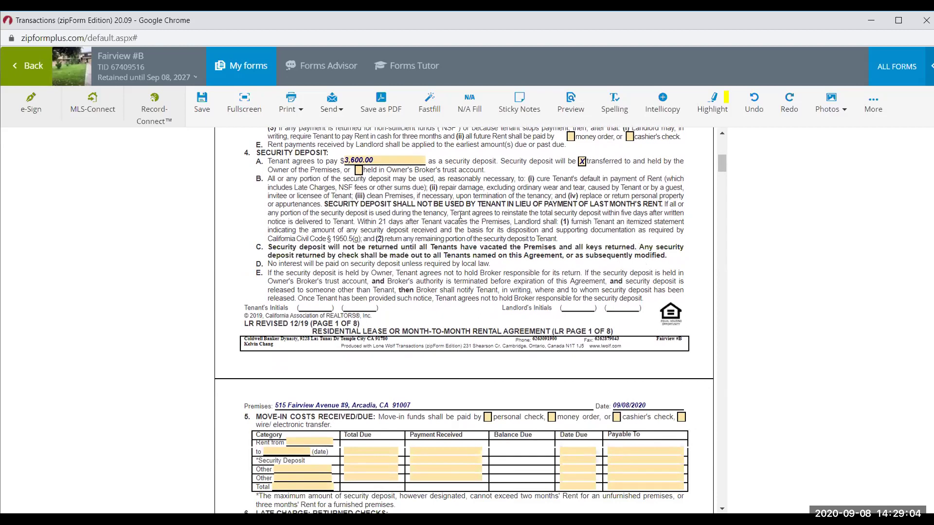
drag(358, 221, 513, 220)
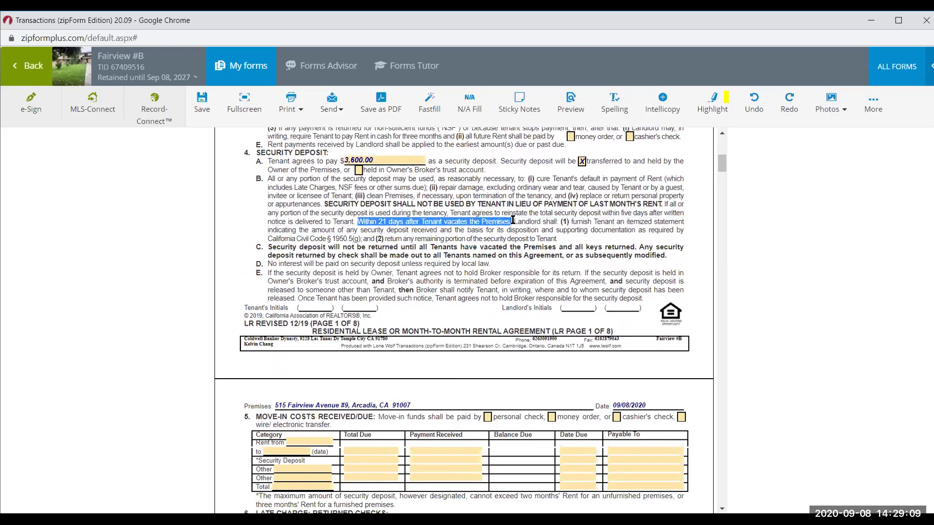
click(557, 233)
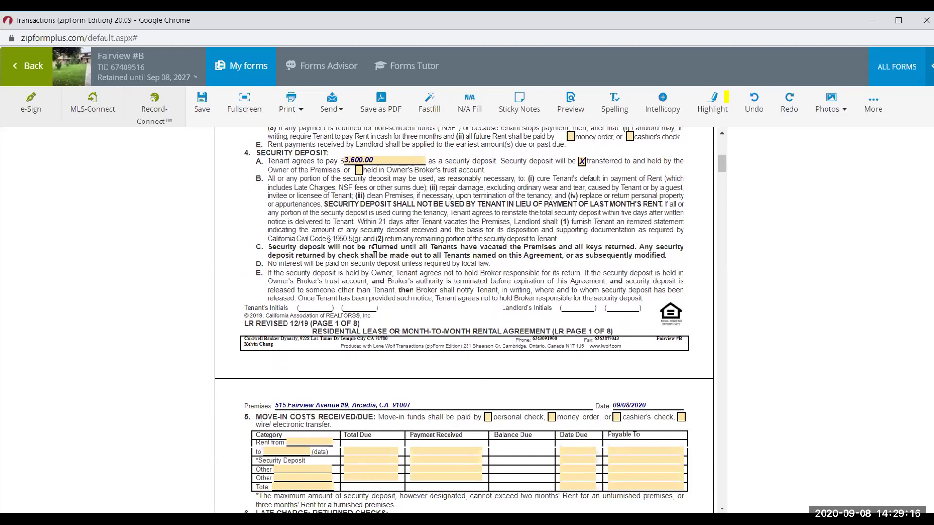
- Specify cashier's check as the payment method for move-in funds in paragraph 5
scroll(436, 294, down, 3)
scroll(436, 294, down, 2)
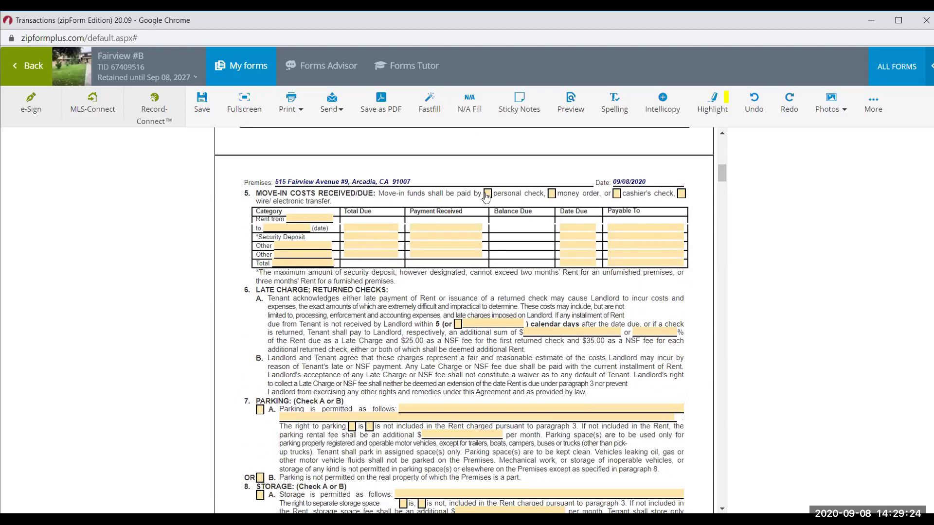
click(616, 194)
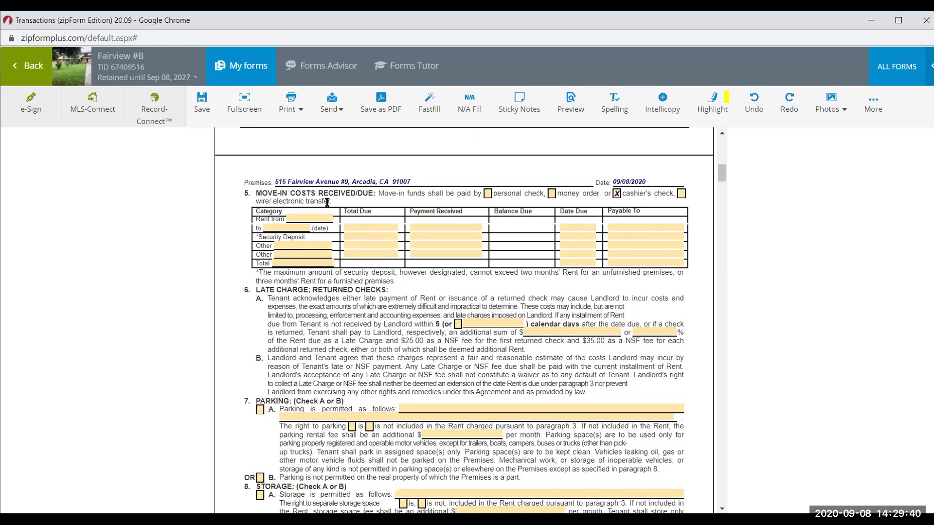
- Set the rent period in the paragraph 5 move-in costs table from 09/15/2020 to 09/30/2020
click(312, 218)
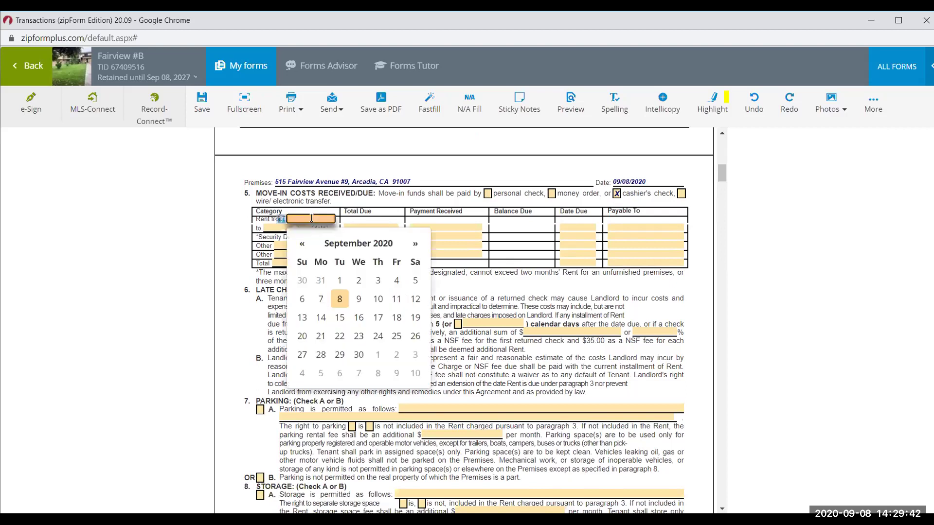
text(8/15)
key(BackSpace)
key(BackSpace)
key(BackSpace)
key(BackSpace)
text(9/15)
click(340, 317)
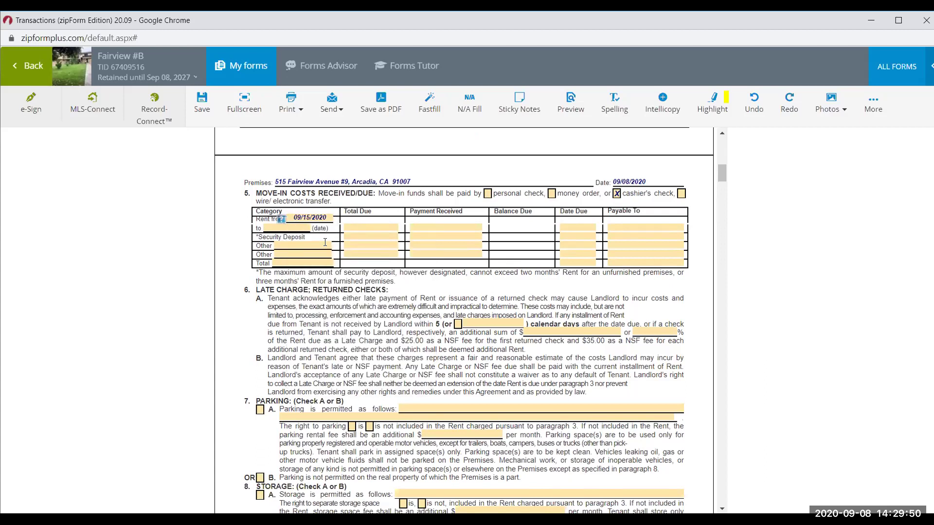
click(283, 228)
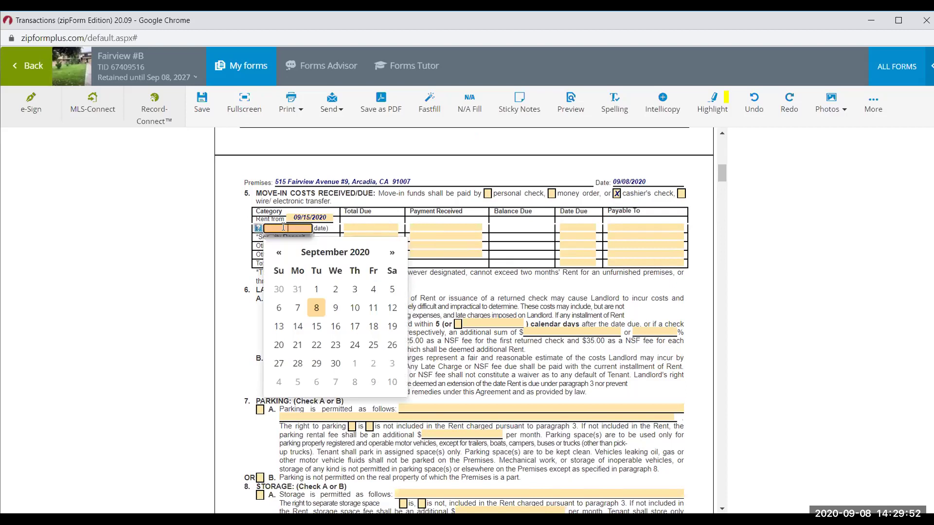
click(340, 368)
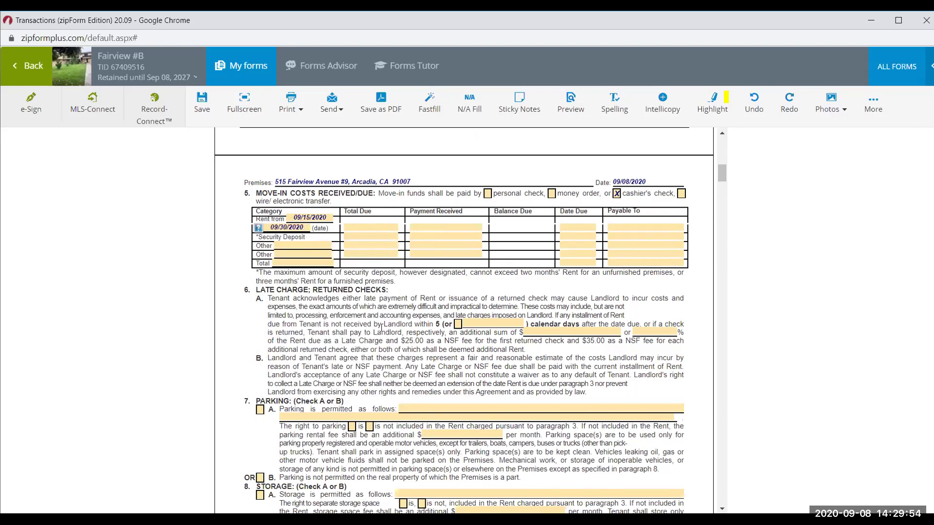
- Enter $900 as the total due for the September rent period in the move-in costs table
click(370, 227)
text(900)
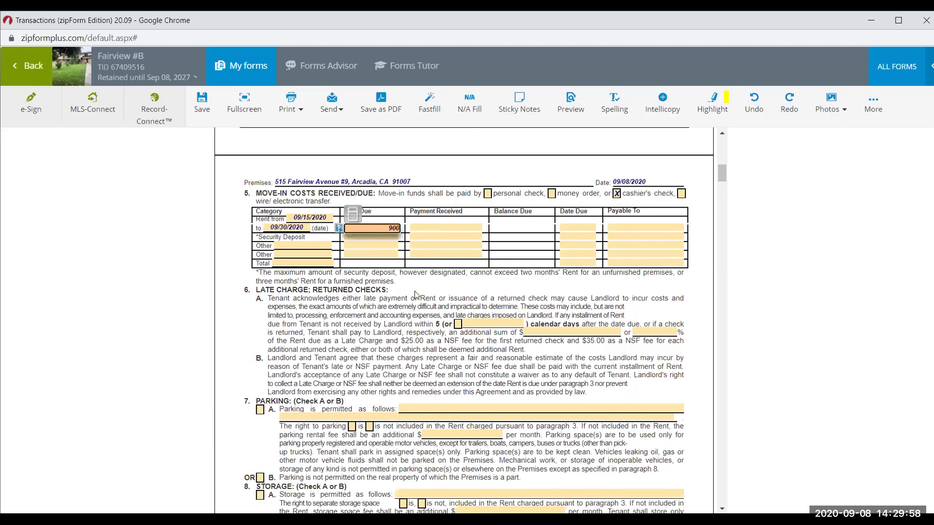
click(370, 250)
- Label the first Other category "October Rent" and enter $1,800 as the total due in the second Other row
click(301, 246)
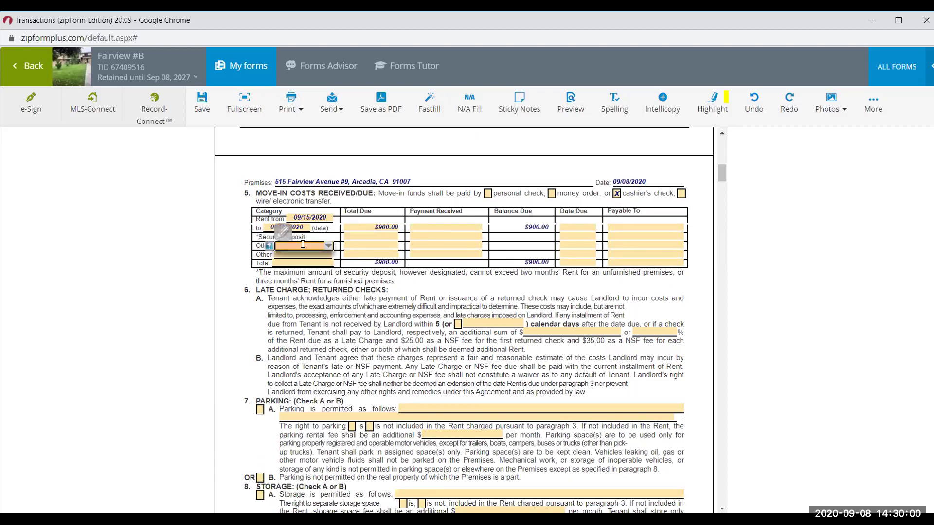
text(October Rent)
click(382, 252)
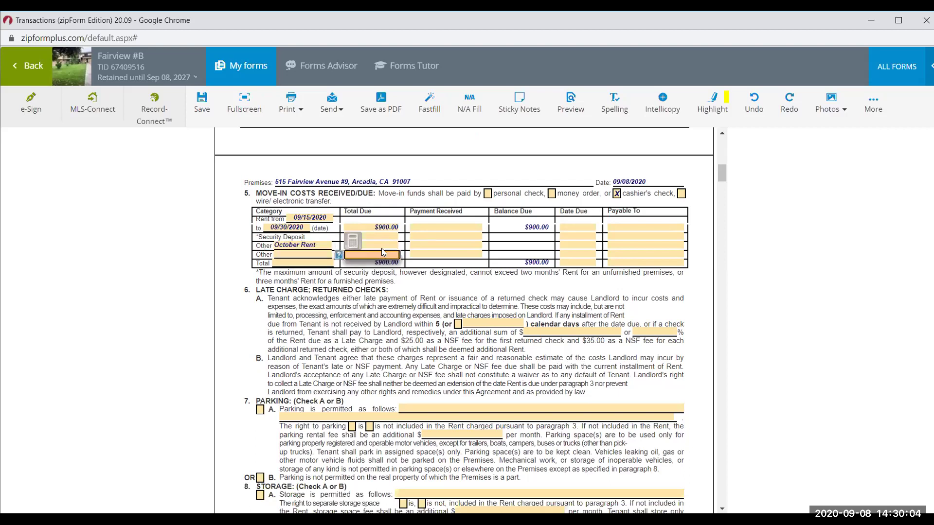
text(1,800)
click(428, 281)
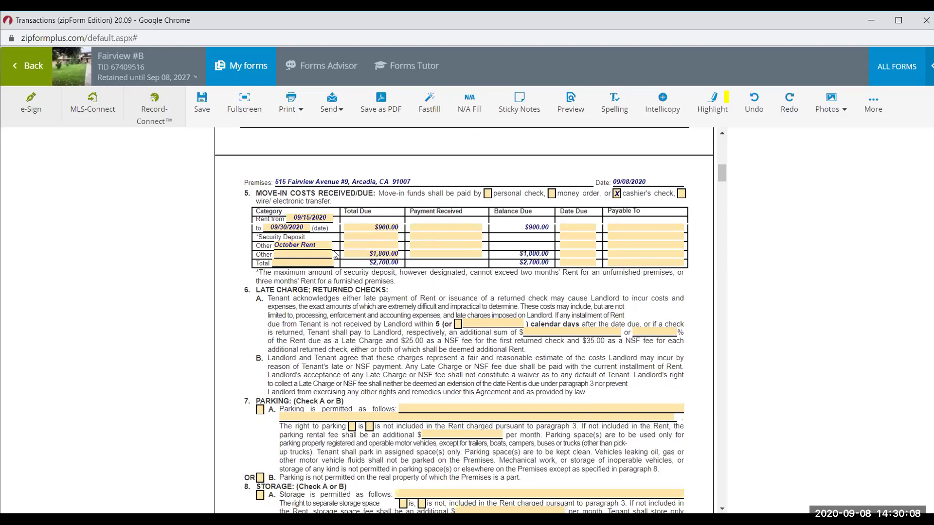
- Enter $3,600 as the total due for the security deposit in the move-in costs table
click(379, 237)
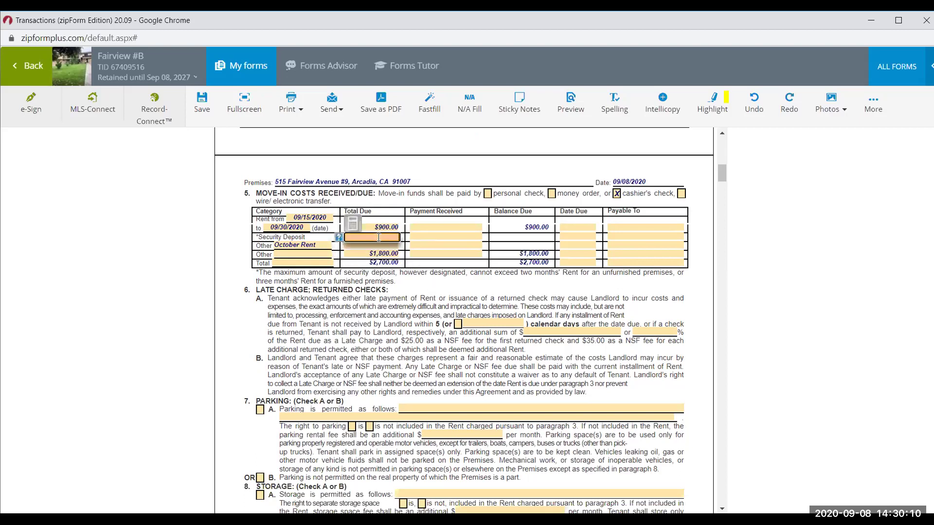
text(3600)
click(429, 293)
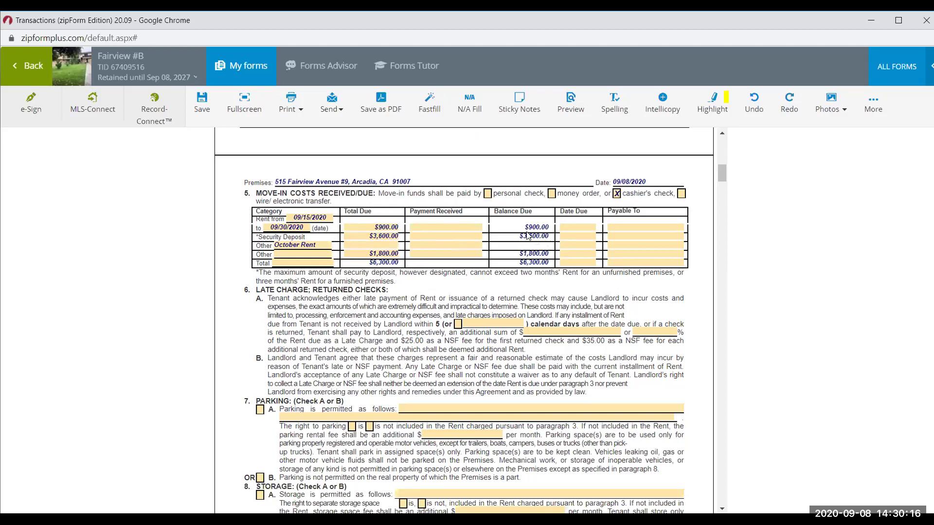
- Set the due date to 09/15/2020 for the September rent, security deposit and October Rent rows
click(584, 227)
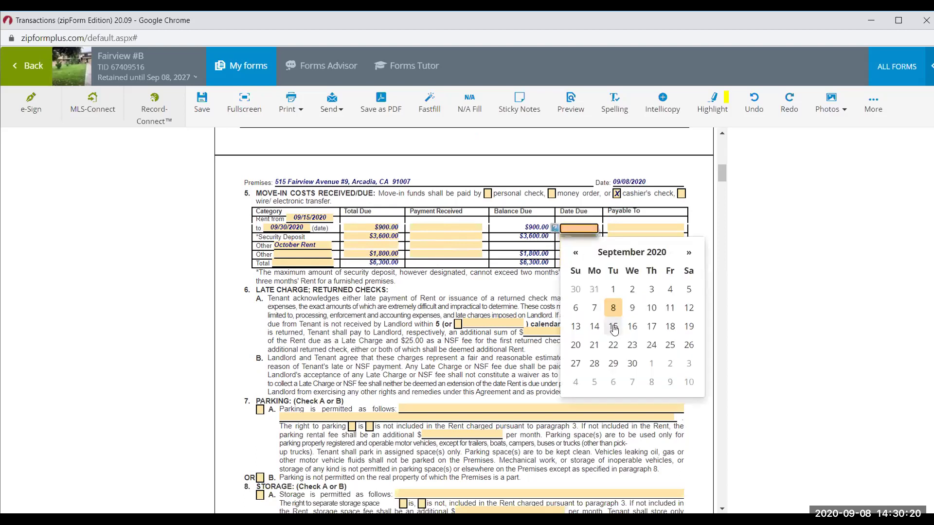
click(613, 328)
click(582, 246)
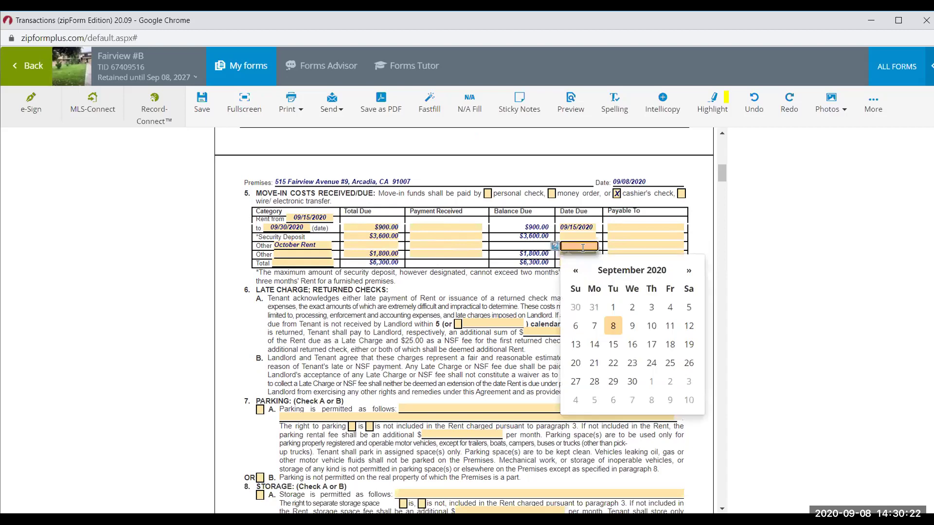
click(580, 237)
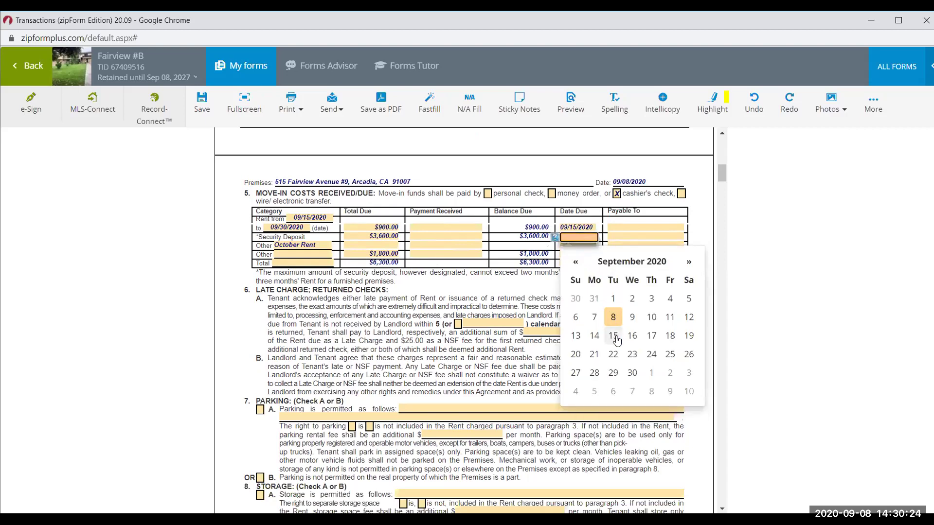
click(613, 335)
click(579, 253)
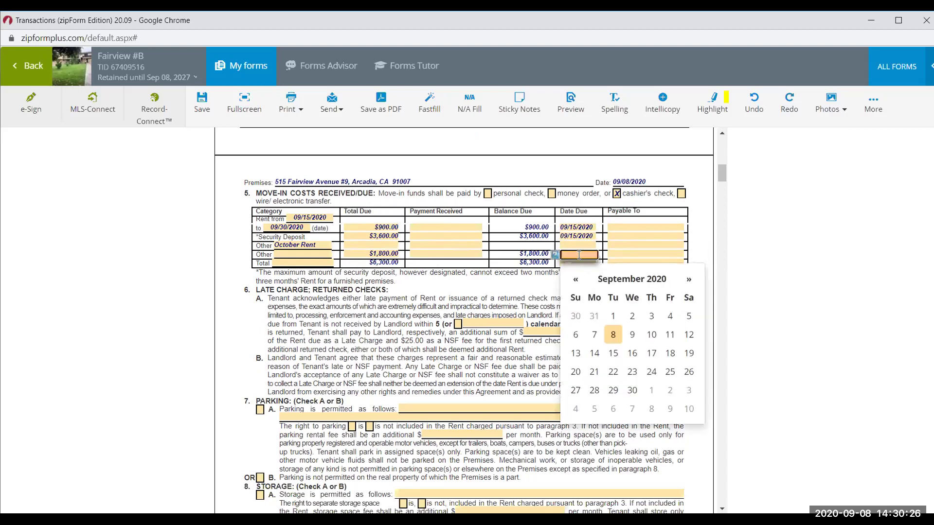
click(581, 244)
click(613, 345)
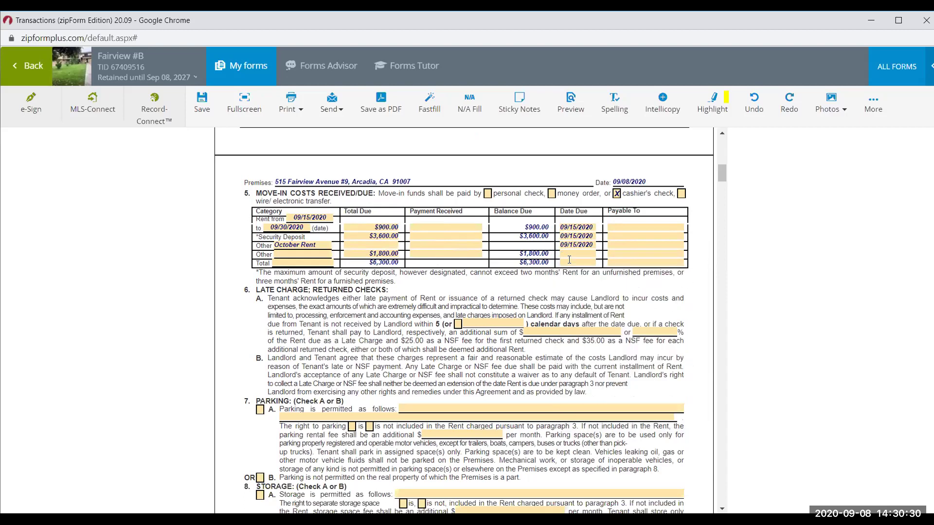
- Enter $1,800 as the total due for October Rent and clear the amount from the second Other row
click(386, 243)
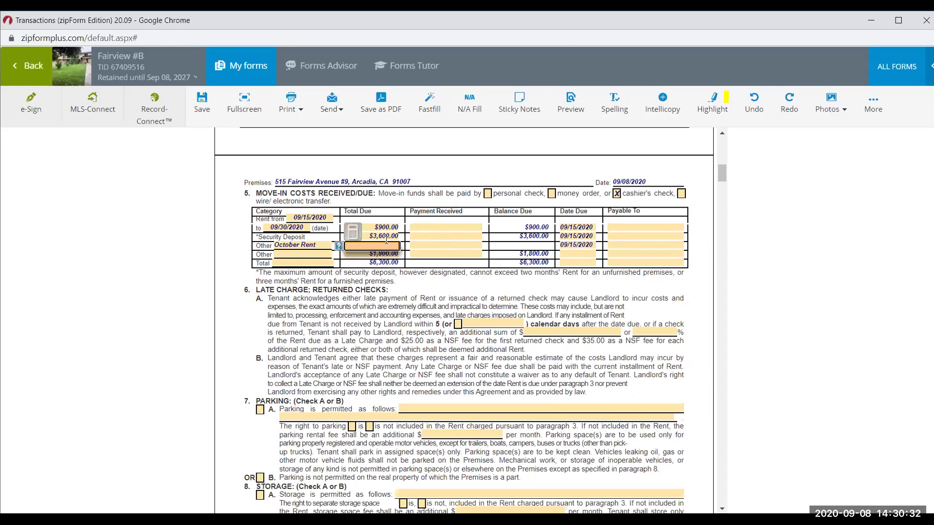
right_click(388, 245)
click(352, 320)
click(381, 254)
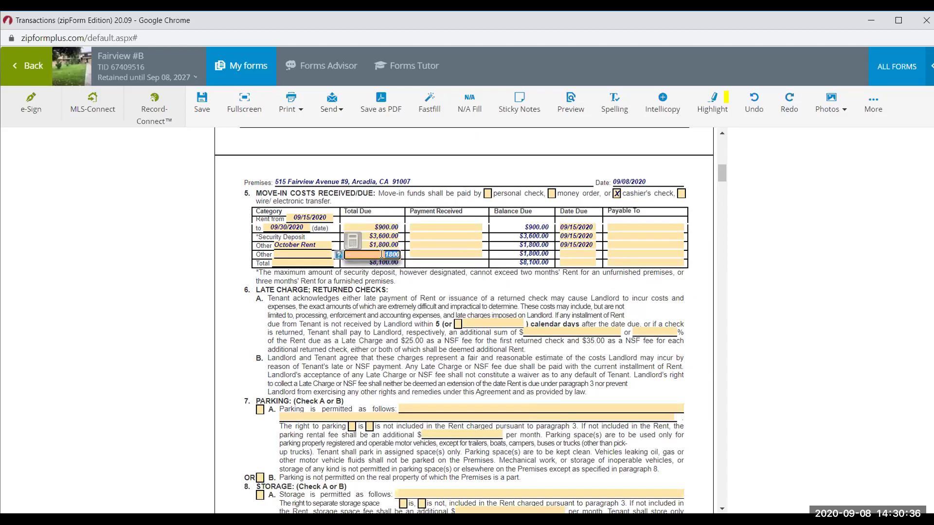
key(Delete)
click(440, 295)
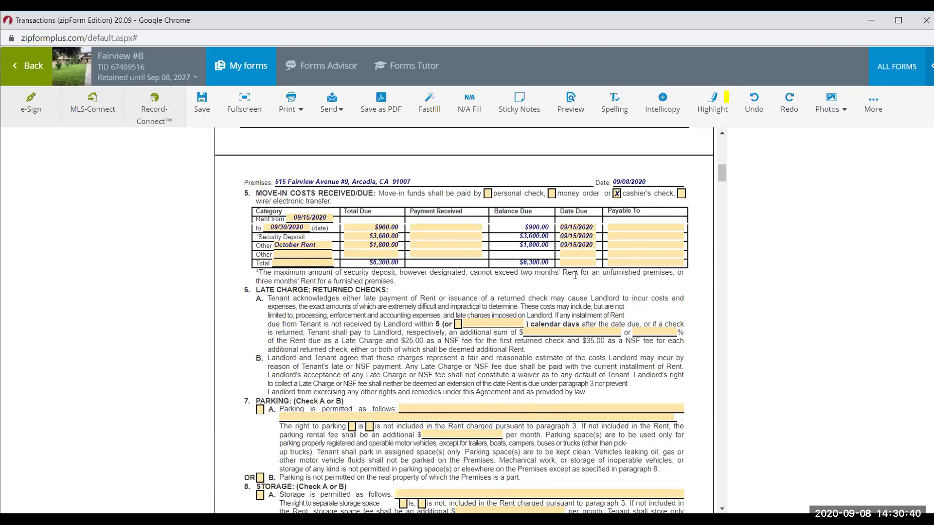
- Label the second Other category "Keys HOA, Garage" and enter 300 as its total due
click(280, 254)
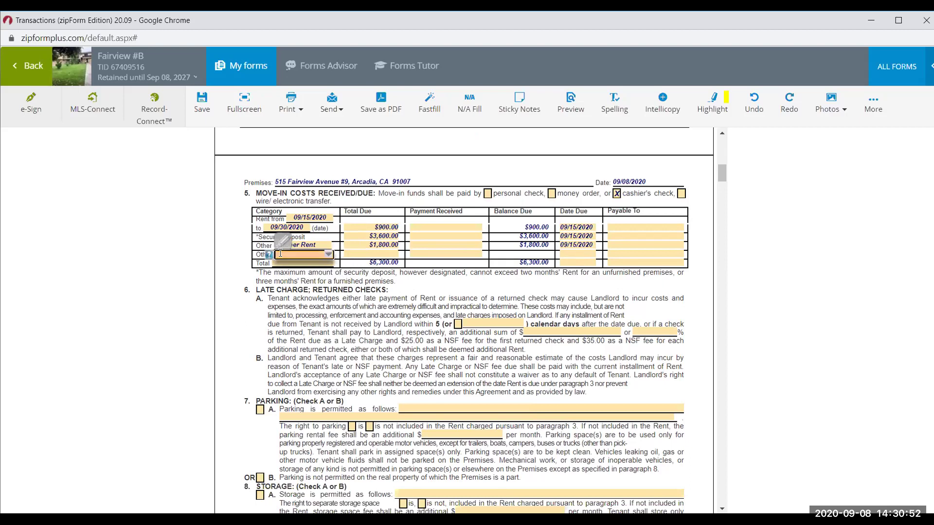
text(Keys to HO)
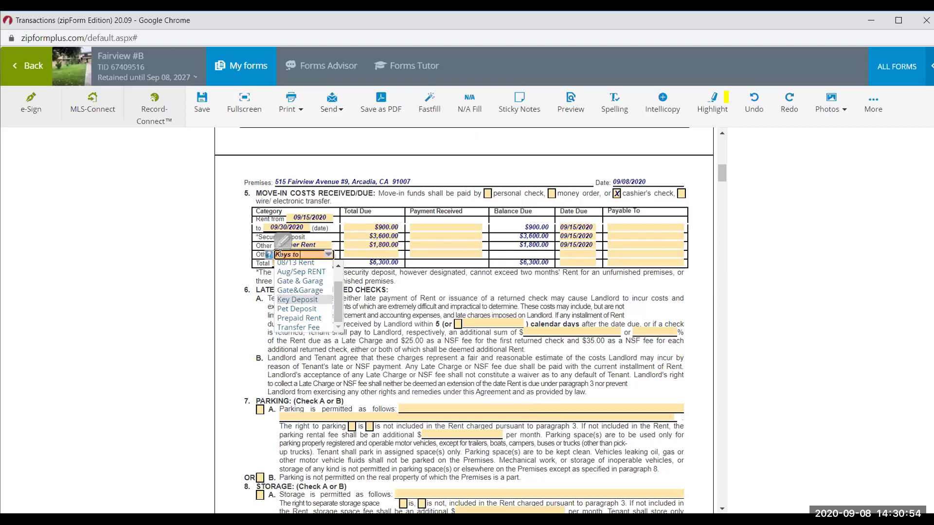
key(BackSpace)
key(BackSpace)
text(HOA, Garage)
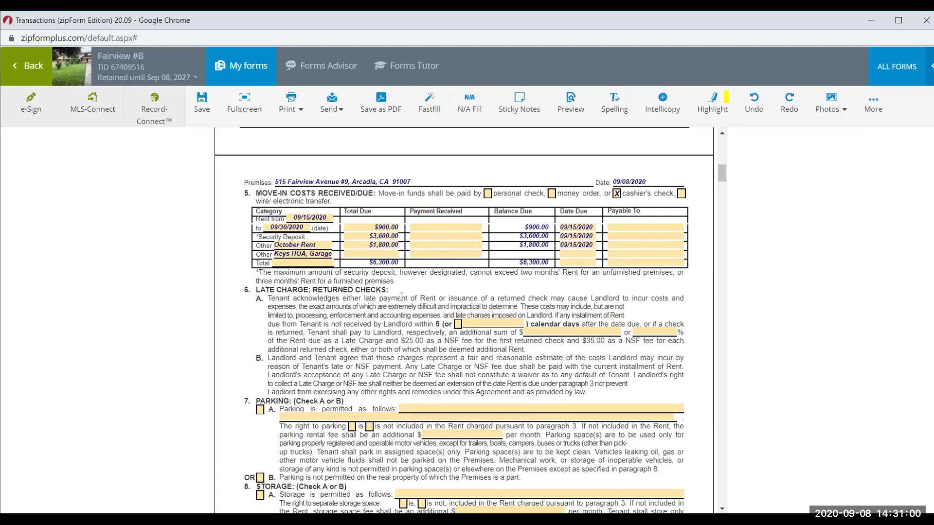
key(Tab)
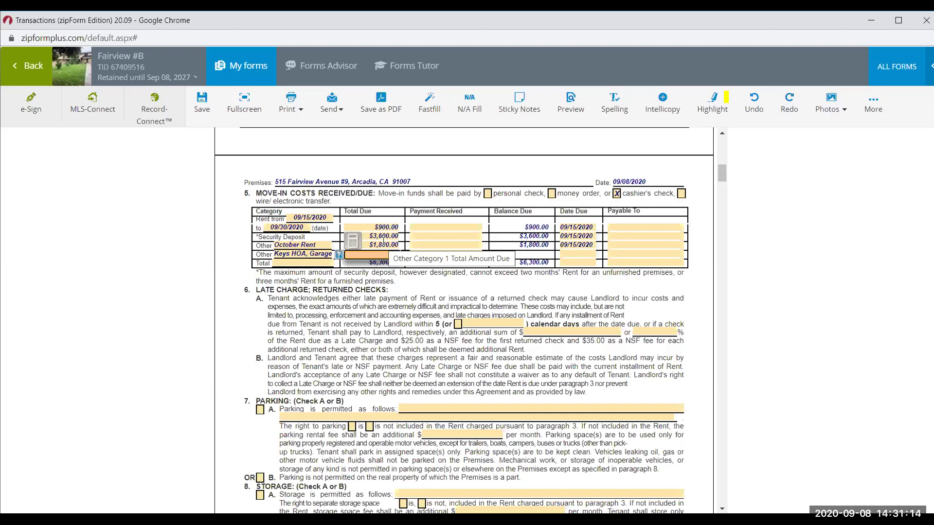
text(300)
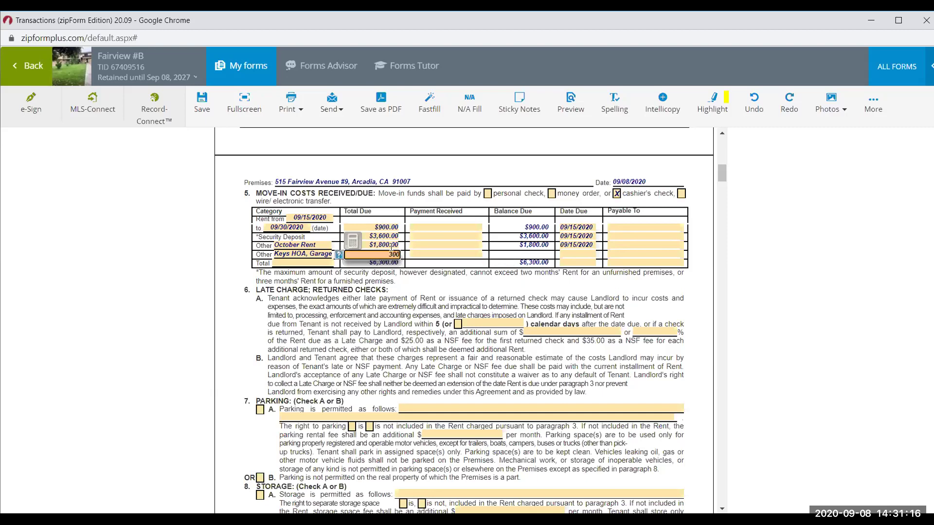
- Set the due date to 09/15/2020 for the Keys HOA, Garage row and enter the payee's full name for the September rent row
click(431, 314)
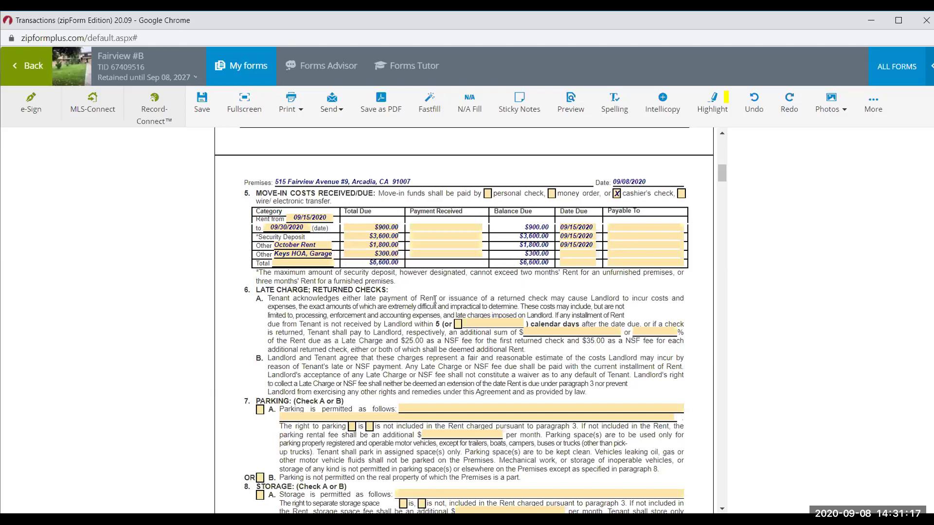
click(585, 254)
click(612, 355)
click(631, 225)
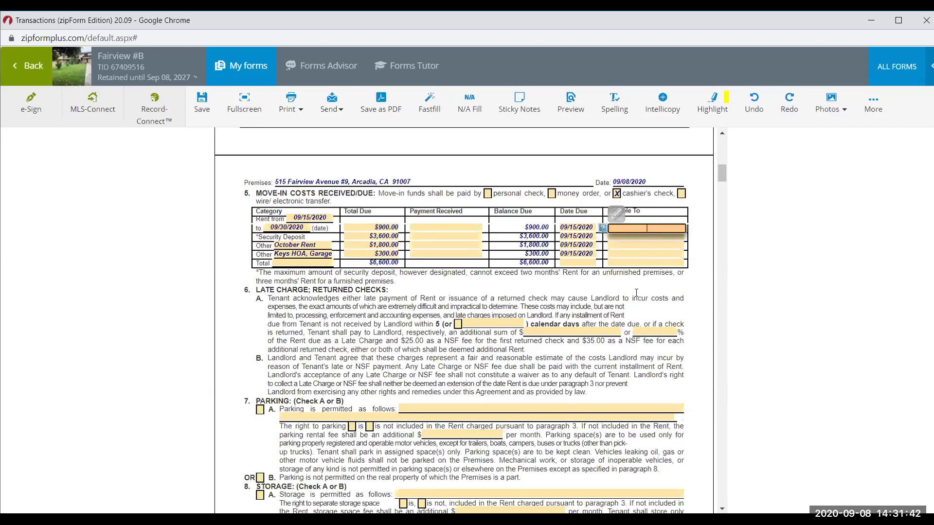
text(John Smith)
click(618, 300)
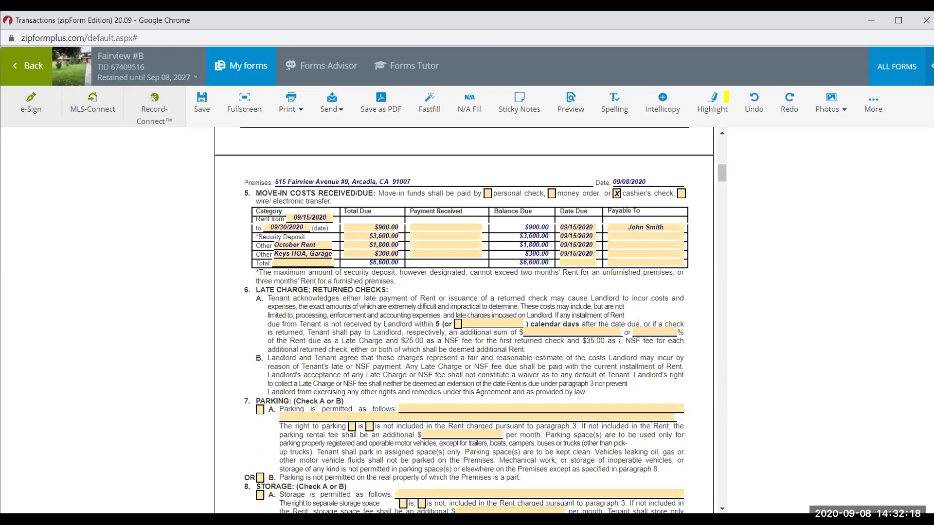
- Set the late charge in paragraph 6A to an additional sum of $60
click(570, 331)
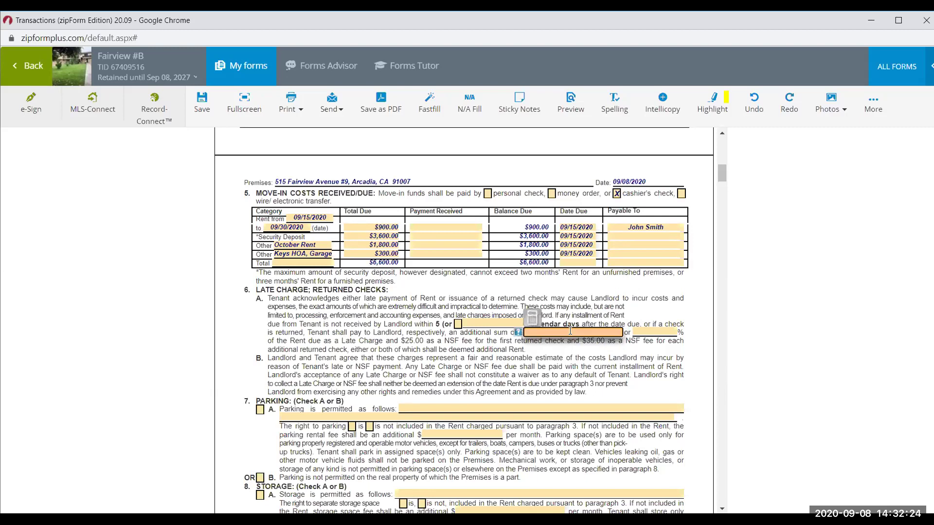
text(60)
click(510, 382)
- Mark parking as permitted under paragraph 7A
scroll(509, 383, down, 2)
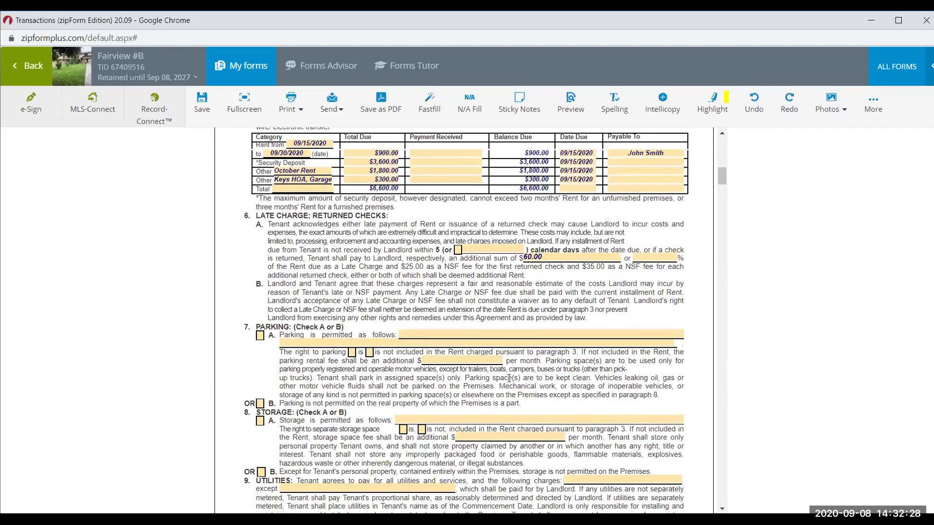
scroll(535, 351, down, 1)
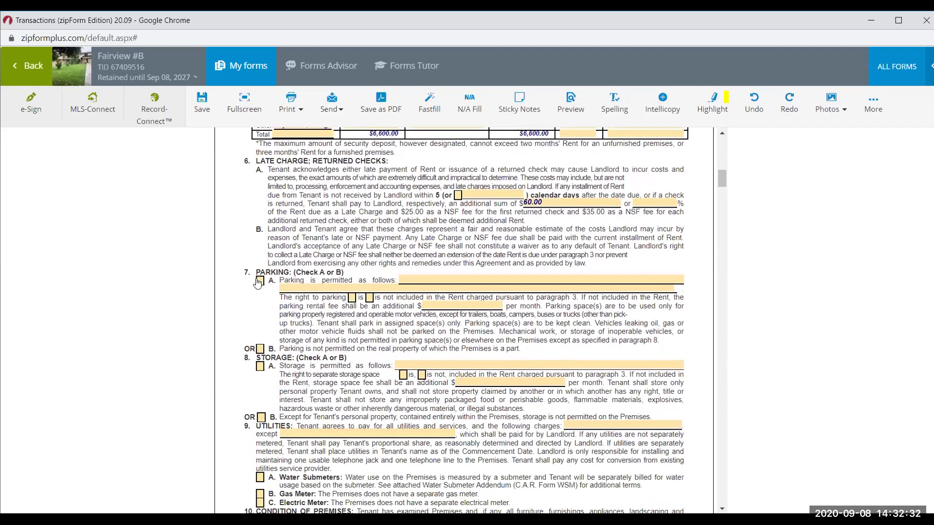
click(259, 281)
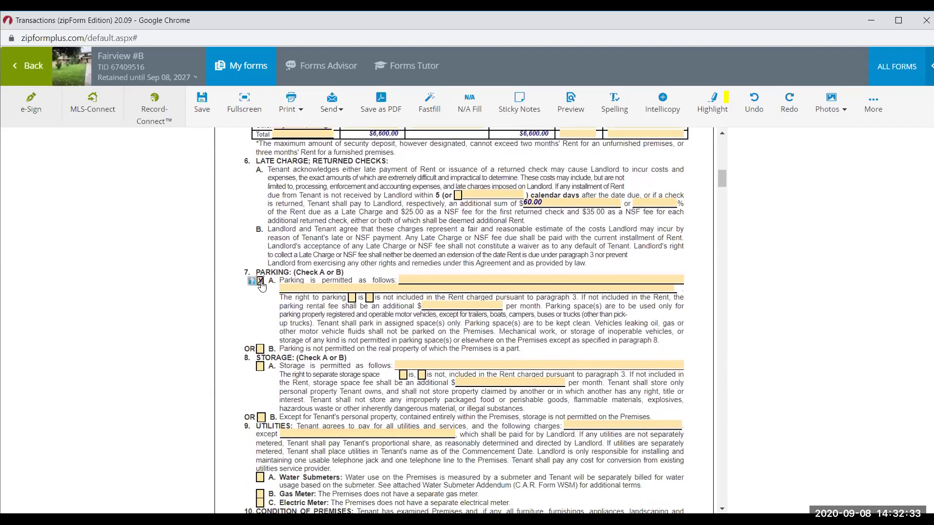
click(455, 281)
text(Parking)
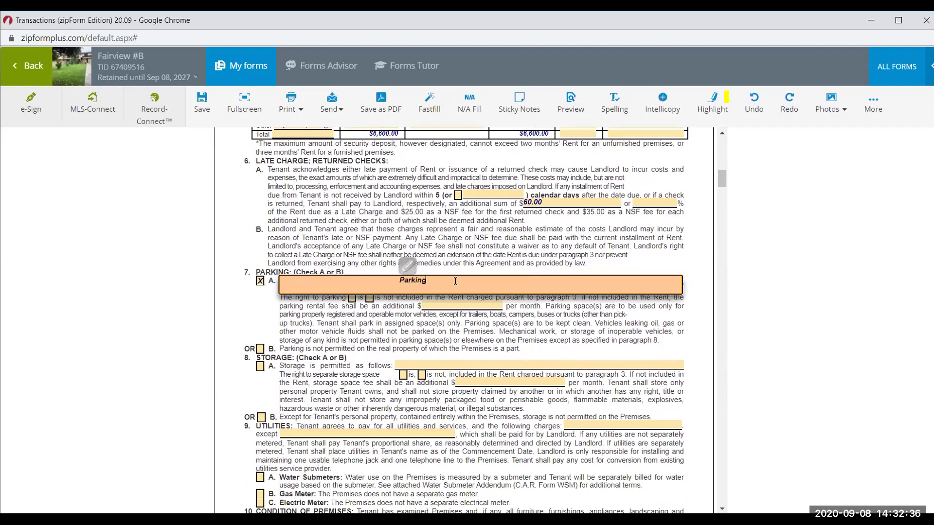
text( speci)
text(g)
key(BackSpace)
key(BackSpace)
key(BackSpace)
key(BackSpace)
key(BackSpace)
key(BackSpace)
key(BackSpace)
key(BackSpace)
key(BackSpace)
key(BackSpace)
key(BackSpace)
key(BackSpace)
key(BackSpace)
key(BackSpace)
- Describe the permitted parking as "(2) parking spaces - Reserved for space #100 & 102"
text((2) parking spaces)
text(- Reserv)
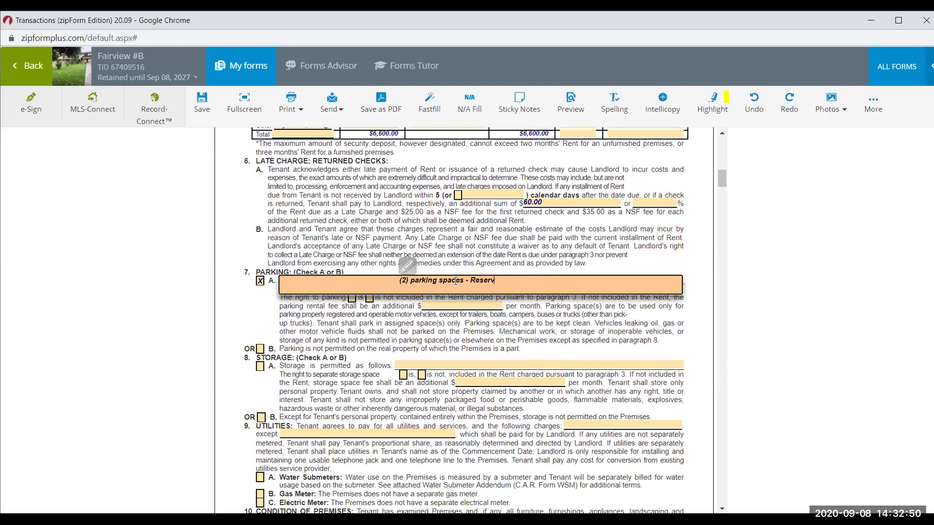
text(ed forun)
key(BackSpace)
key(BackSpace)
text(r Psa)
key(BackSpace)
key(BackSpace)
key(BackSpace)
text(space #100 & 102)
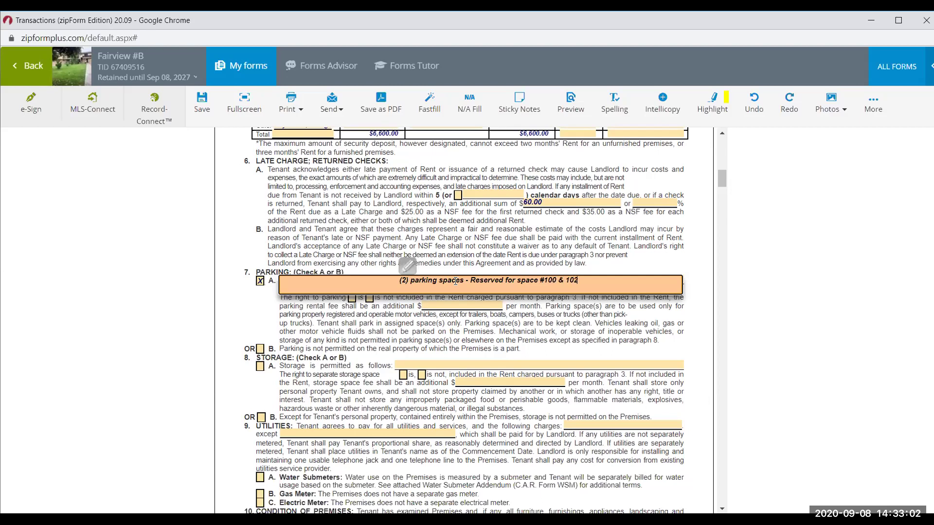
click(517, 260)
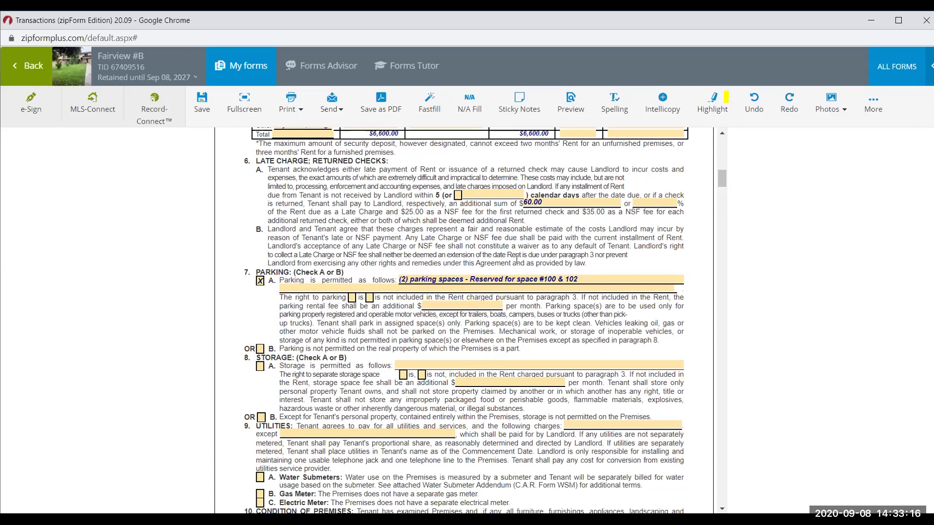
- Mark the right to parking as not included in the rent and set the additional parking fee to $200 per month
click(351, 297)
click(369, 298)
click(462, 305)
text(2000)
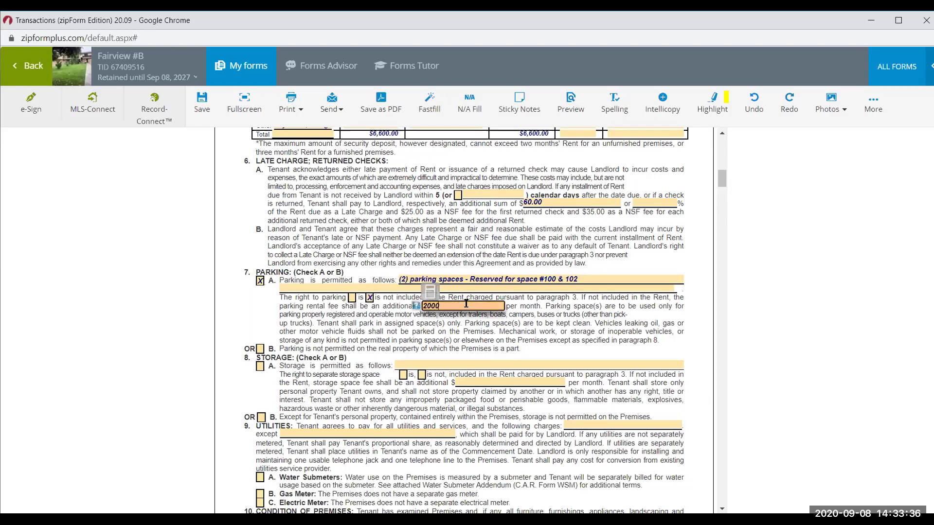
key(BackSpace)
click(497, 348)
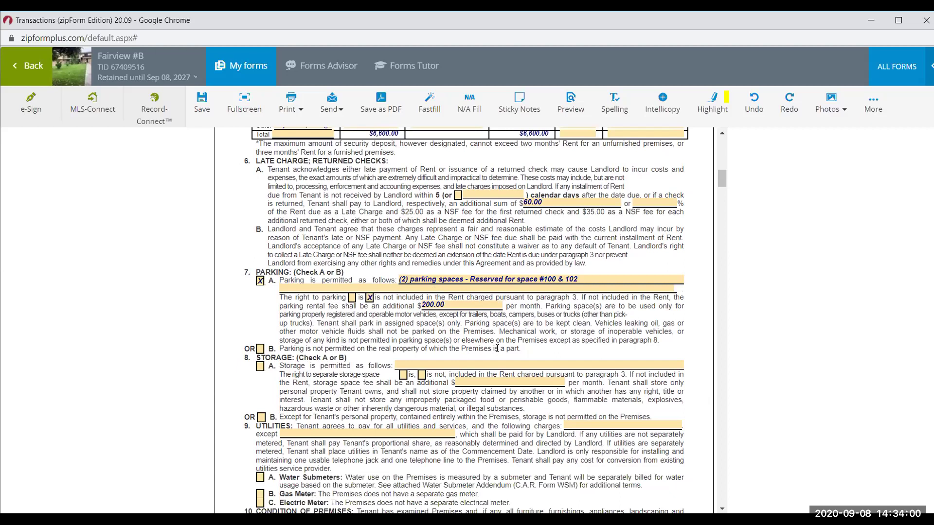
- Mark the right to parking as included in the rent and clear the additional monthly parking fee
click(370, 297)
click(352, 298)
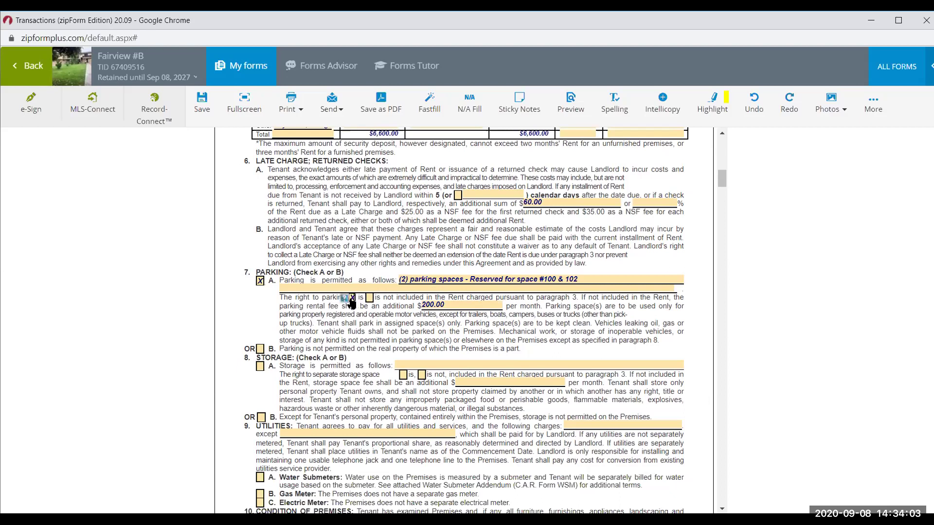
click(438, 304)
key(BackSpace)
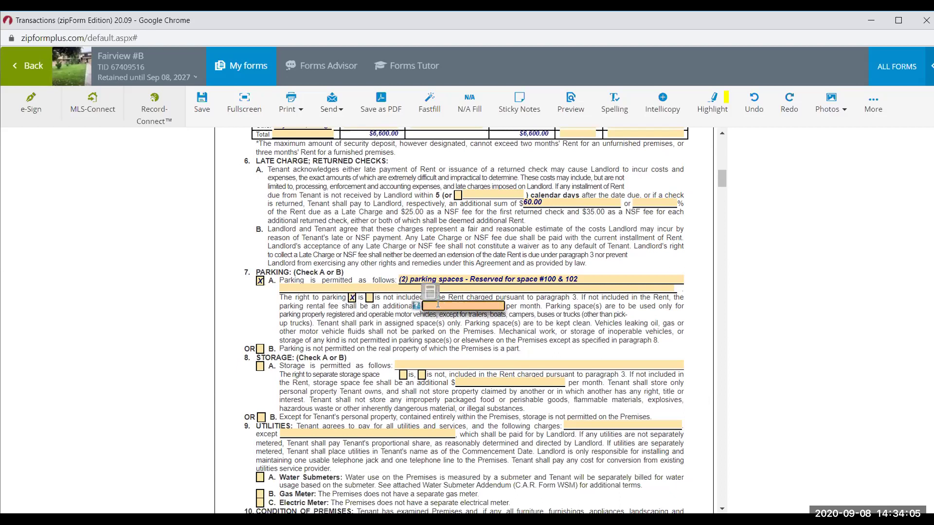
click(389, 331)
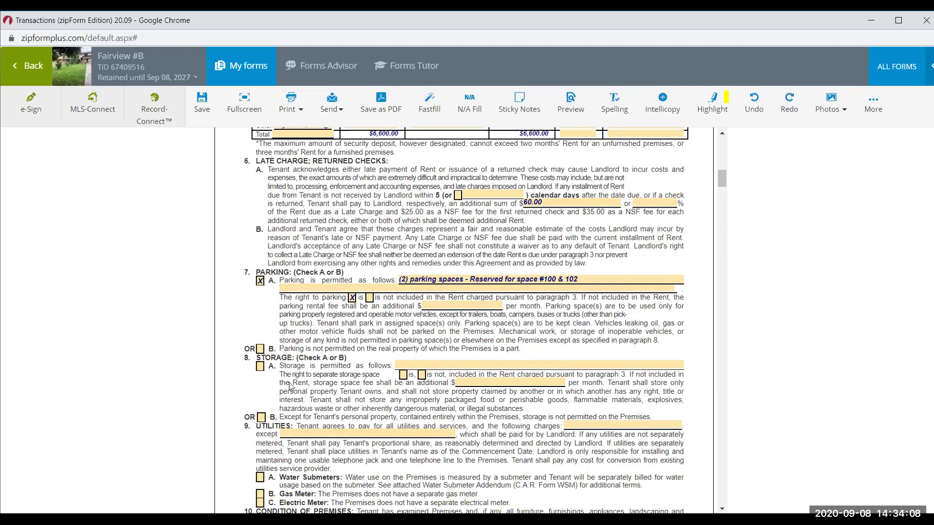
- Mark storage as permitted and describe it as "personal property only; no storage outside in yard; storage container in rear is excluded"
click(260, 366)
scroll(320, 375, down, 3)
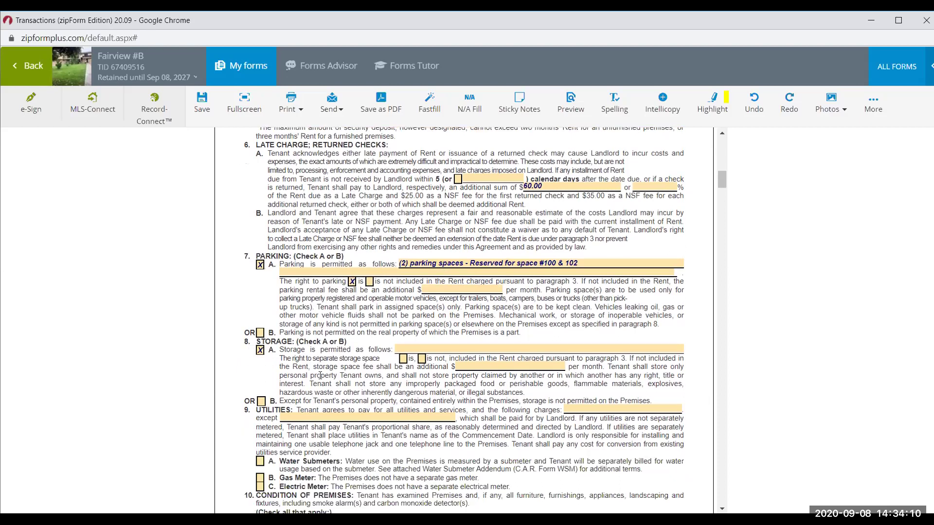
click(417, 295)
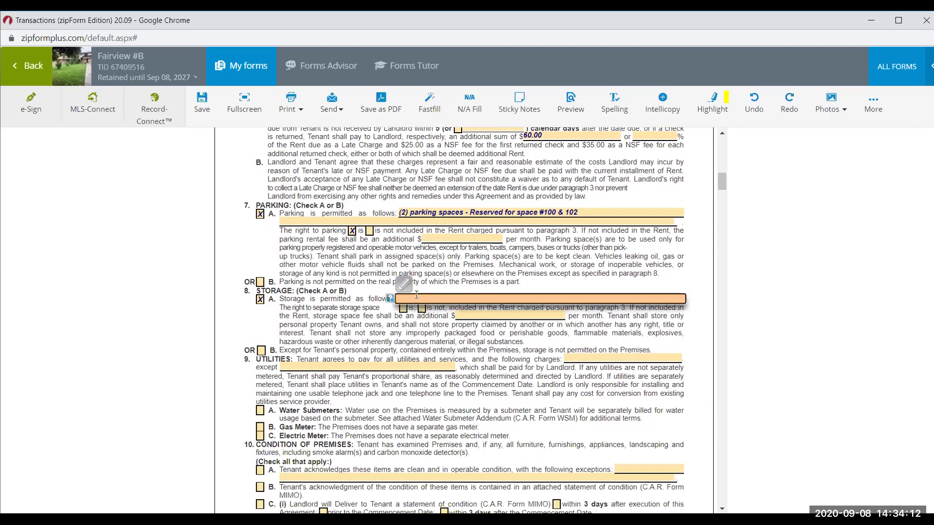
text(personal property only;)
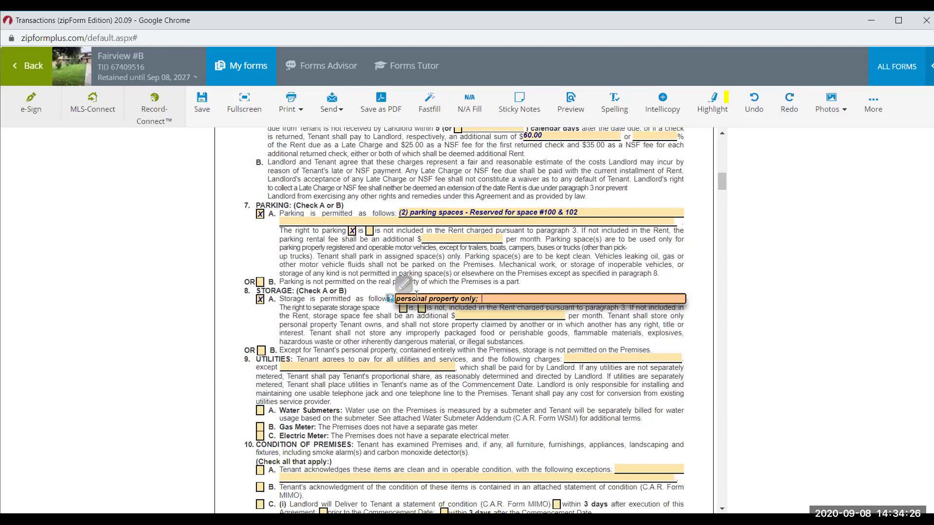
text(no storage outside in yard,)
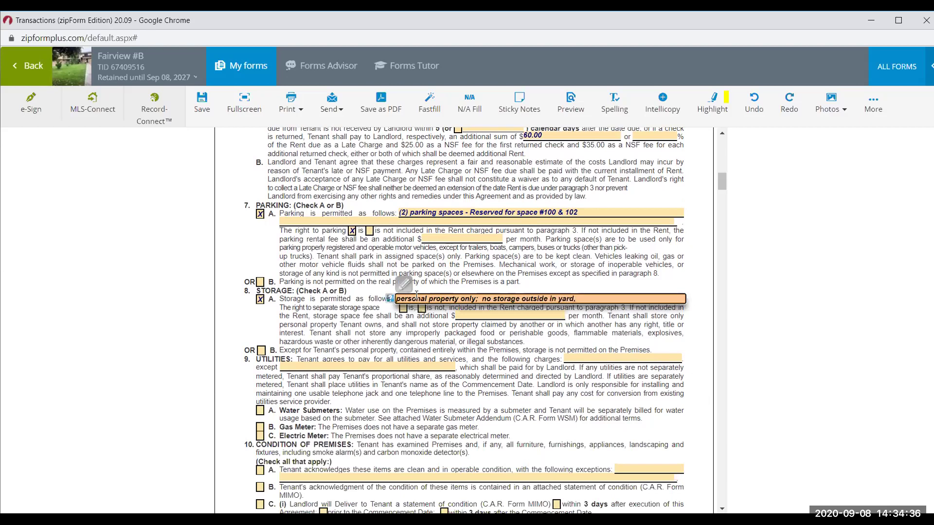
key(BackSpace)
text(;)
text(storag)
key(BackSpace)
key(BackSpace)
key(BackSpace)
text(rage container in rear is)
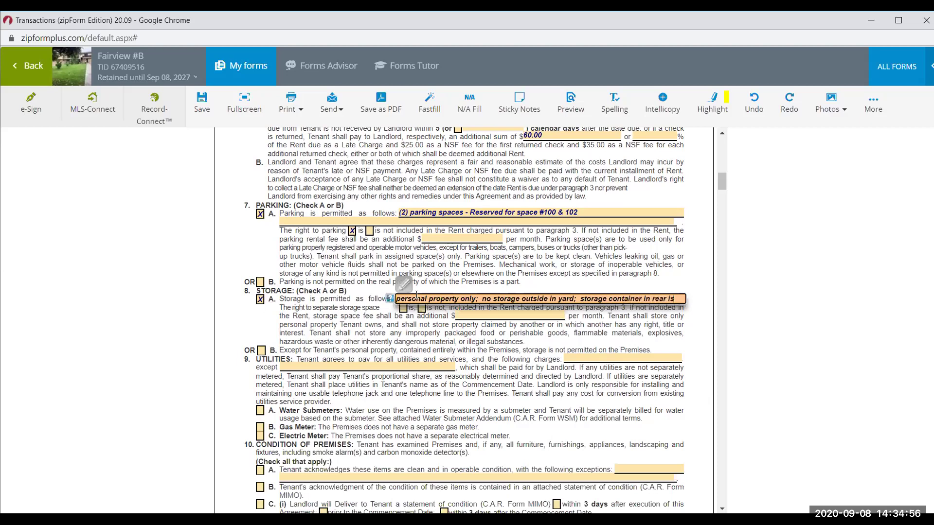
text( excluded)
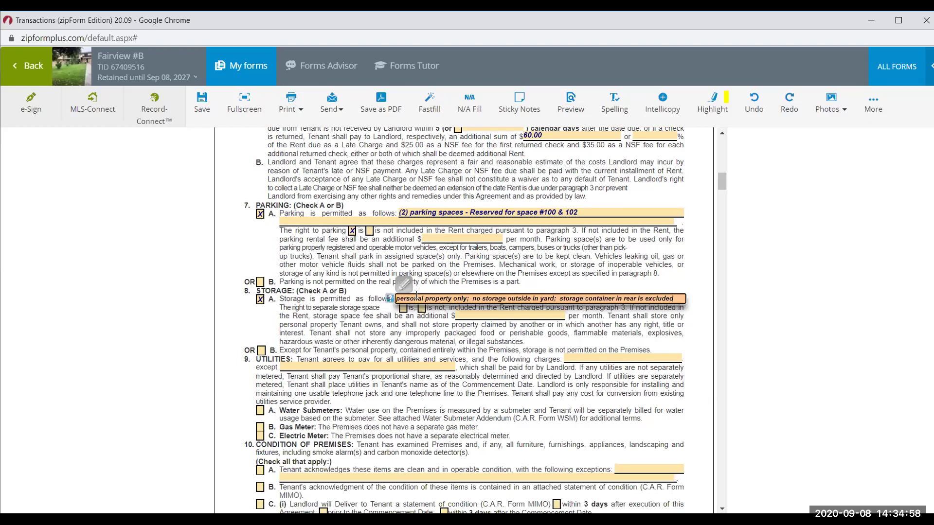
click(501, 256)
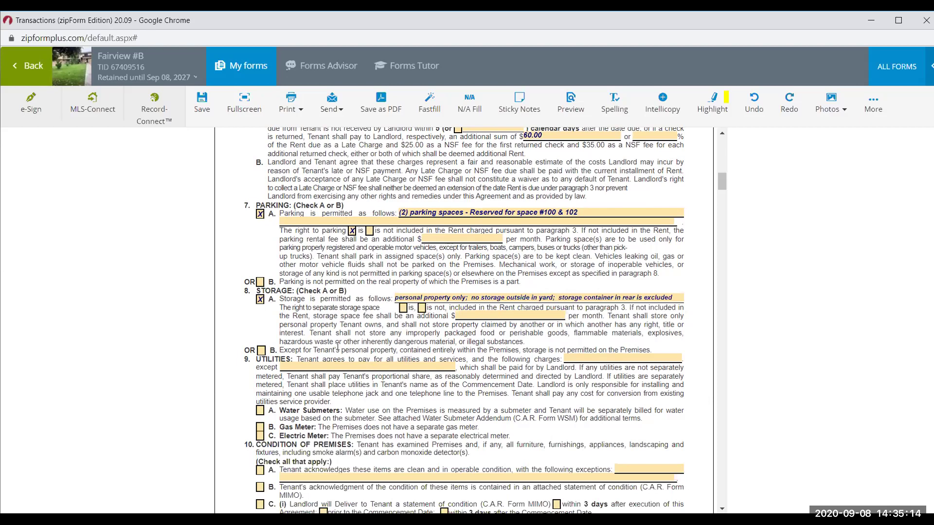
- Switch the storage choice to option 8B, which prohibits storage except for the tenant's personal property within the premises
click(261, 350)
drag(332, 352, 411, 348)
click(397, 348)
- In the Utilities paragraph, enter "internet services" as the tenant's additional charges and "HOA fees, landscaping" as the exceptions paid by the landlord
scroll(352, 385, down, 2)
drag(428, 289, 561, 289)
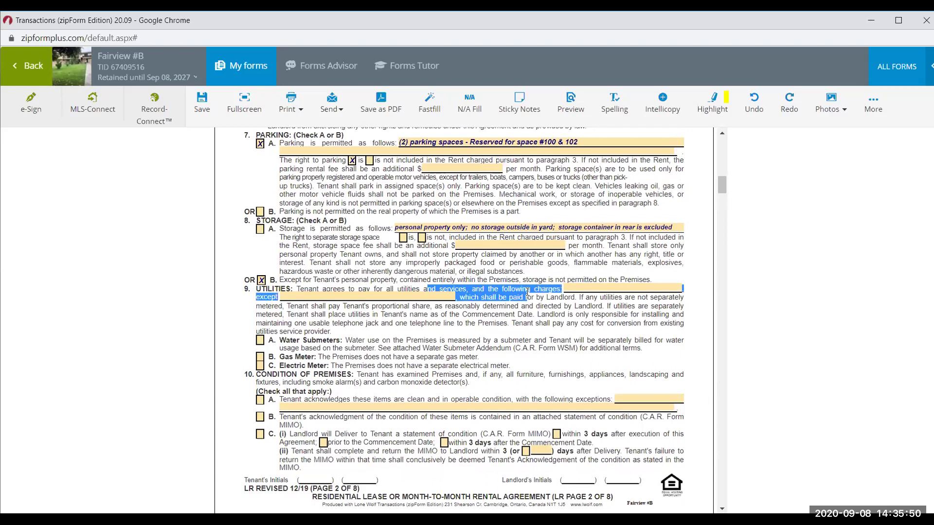
click(561, 286)
click(584, 287)
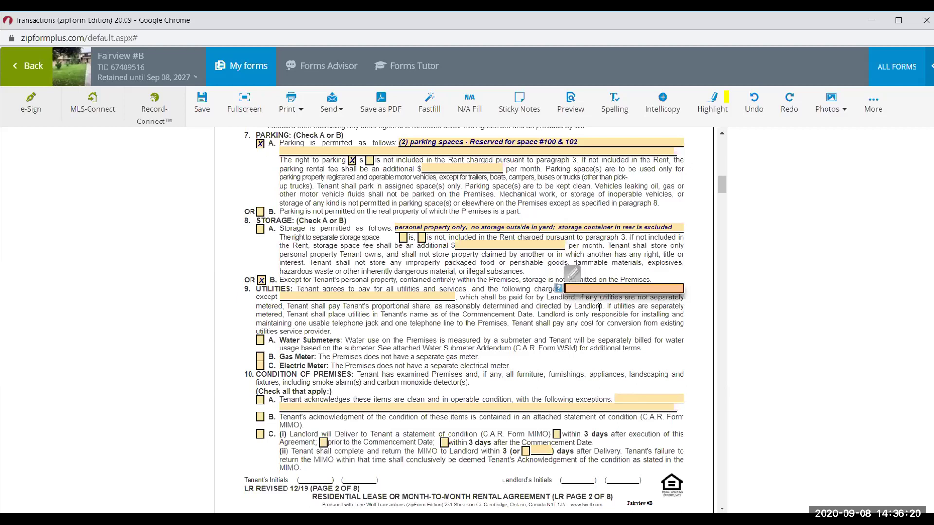
text(internet services)
click(382, 295)
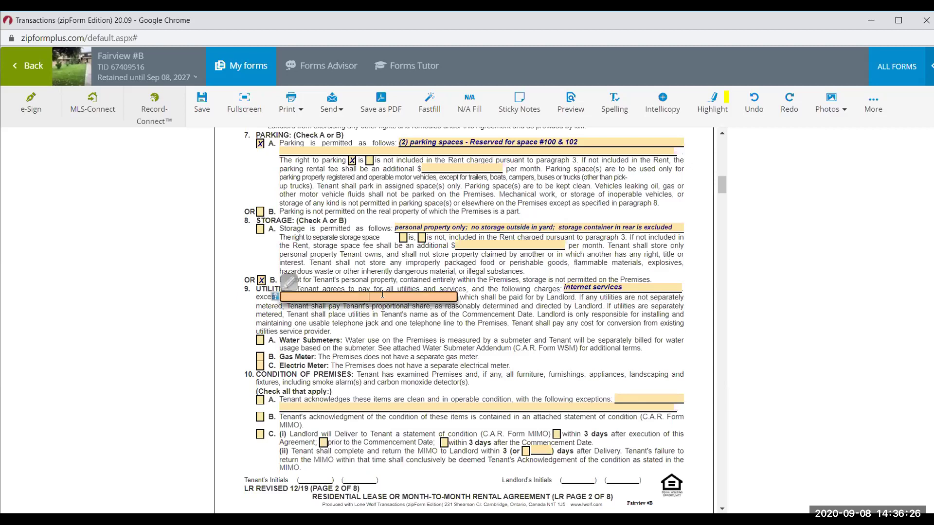
text(HOA fees, landscaping)
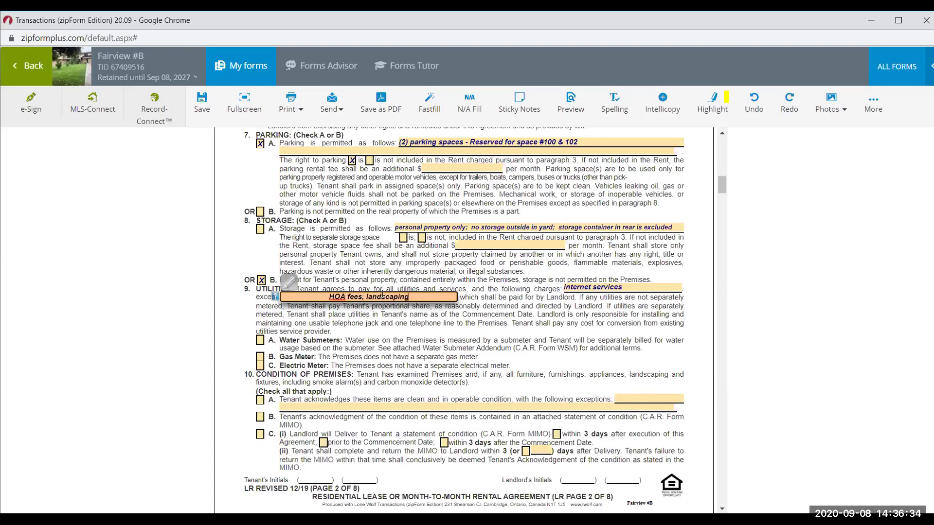
click(442, 333)
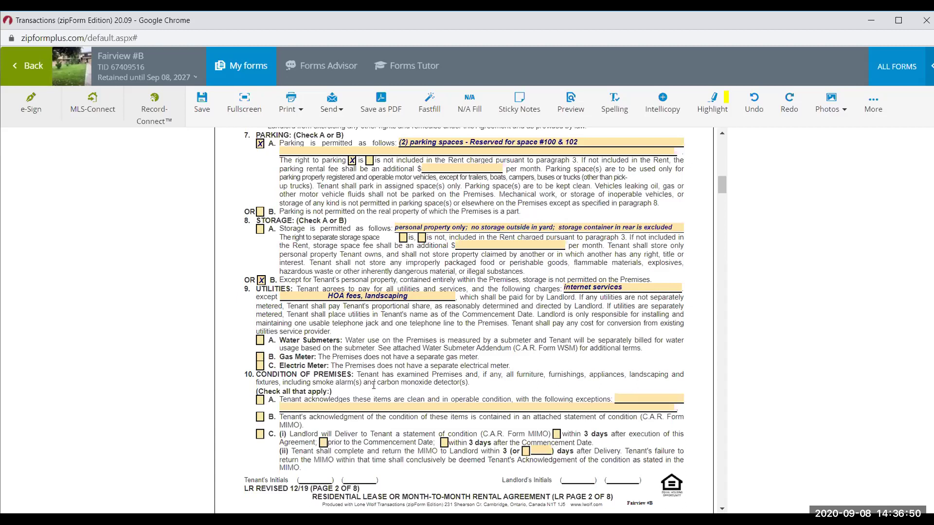
- Check items A, B and C under Condition of Premises, with the landlord's statement of condition delivered within 3 days after execution
scroll(360, 374, down, 1)
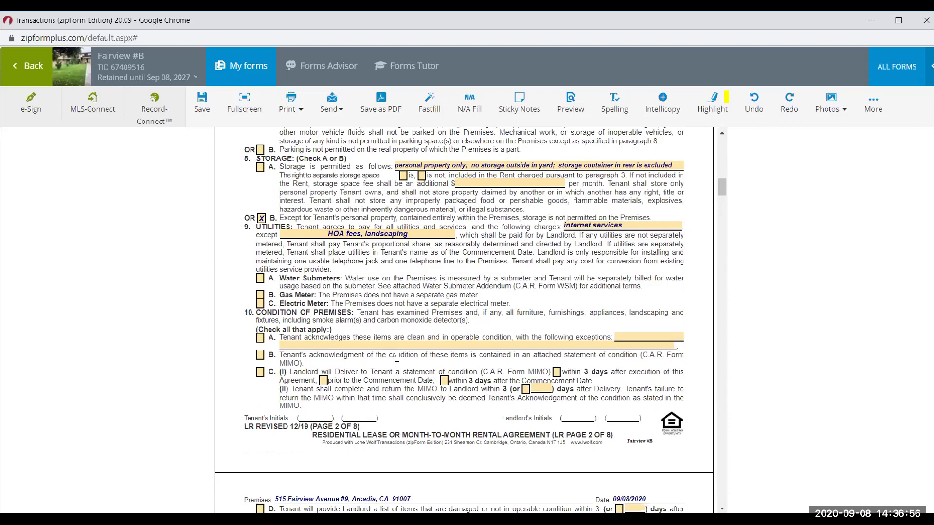
scroll(397, 358, down, 1)
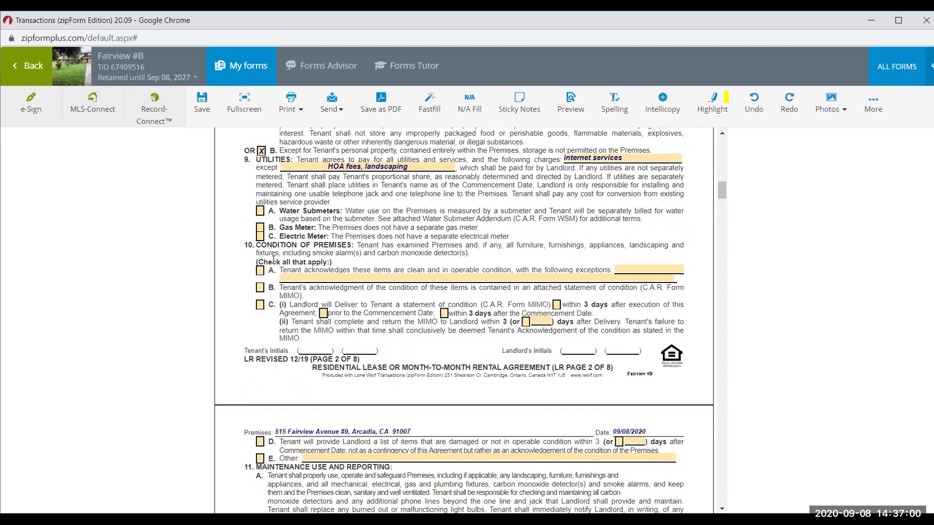
drag(272, 264, 324, 264)
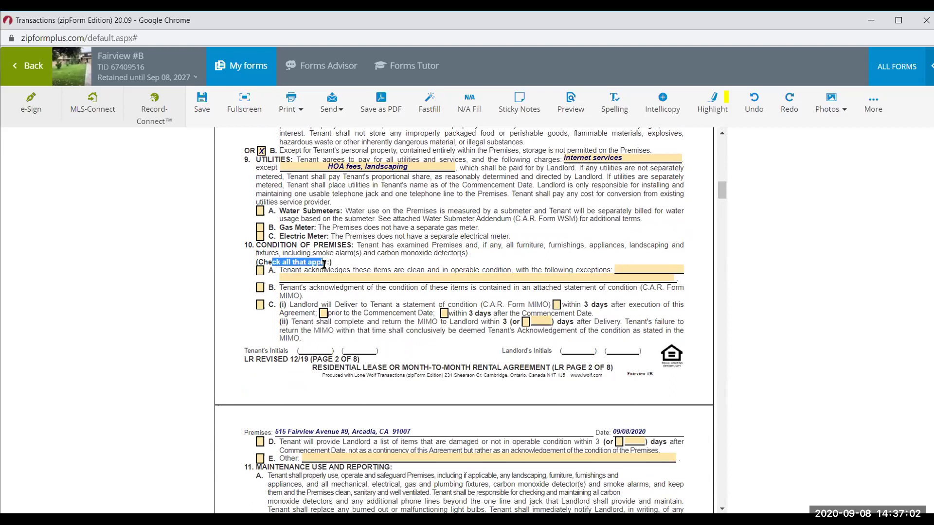
click(338, 267)
scroll(337, 265, down, 1)
click(260, 251)
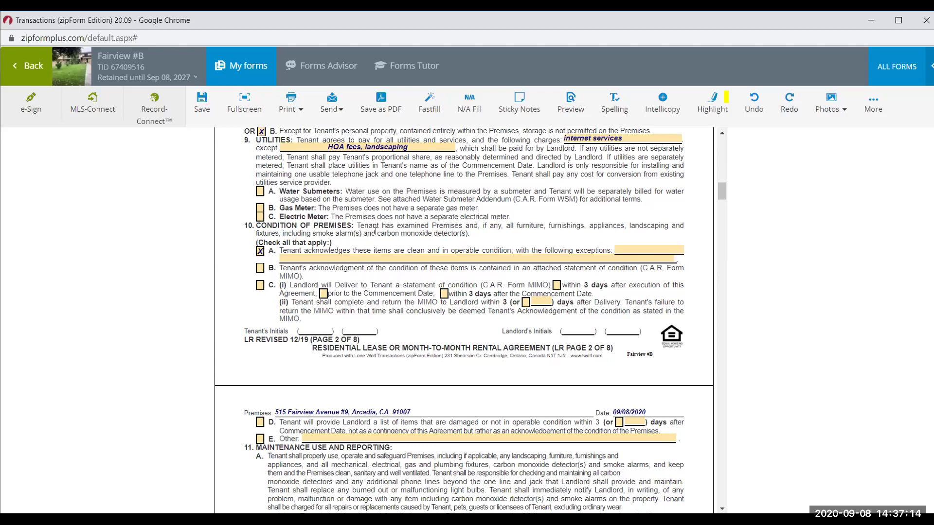
click(260, 268)
click(261, 286)
click(557, 285)
scroll(361, 358, down, 1)
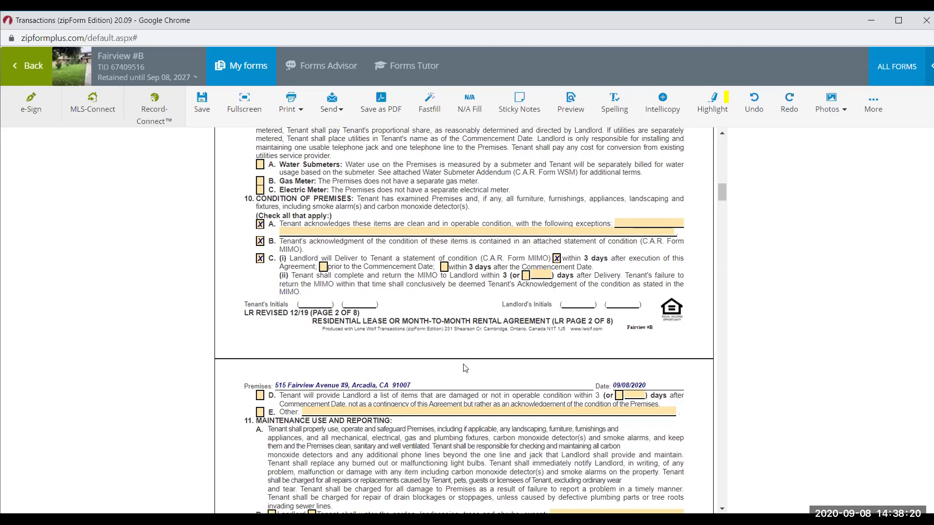
scroll(463, 368, down, 2)
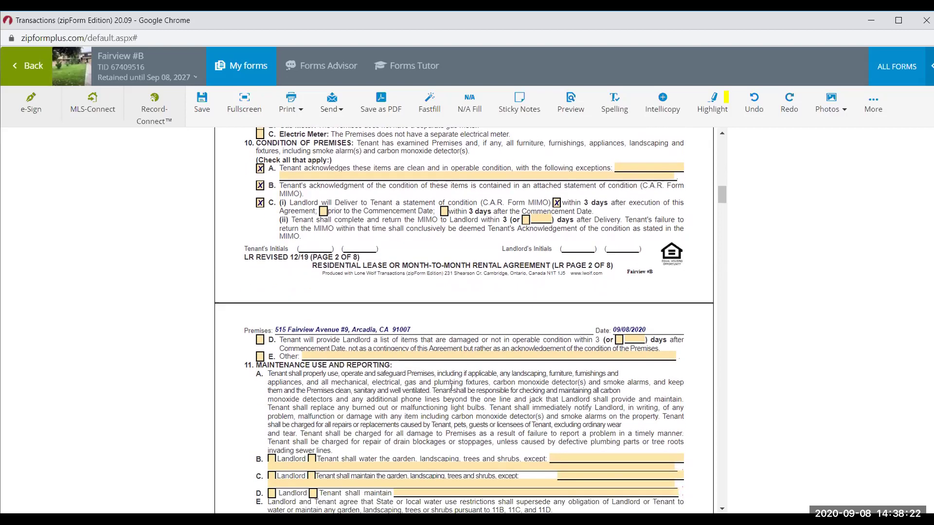
scroll(456, 375, down, 1)
scroll(417, 362, down, 1)
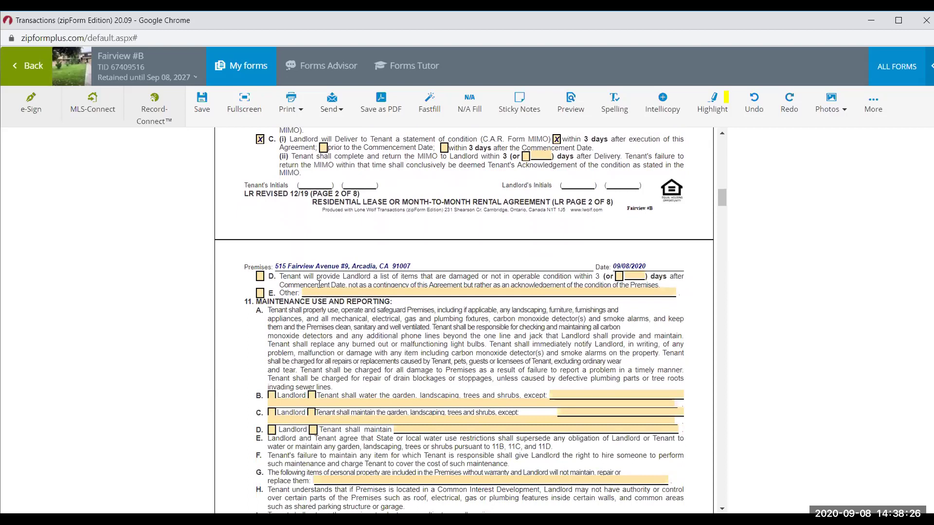
- Check item E, Other, under Condition of Premises and enter "Washer Dryer & Refridgerator are provided with no guarantee."
click(260, 293)
click(314, 292)
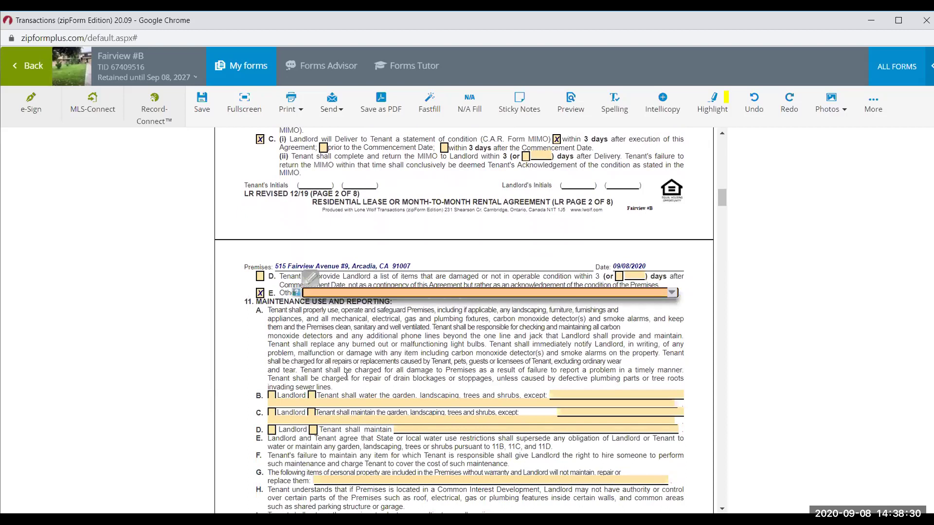
text(Washer Dryer a)
key(BackSpace)
text(& Refridgerator)
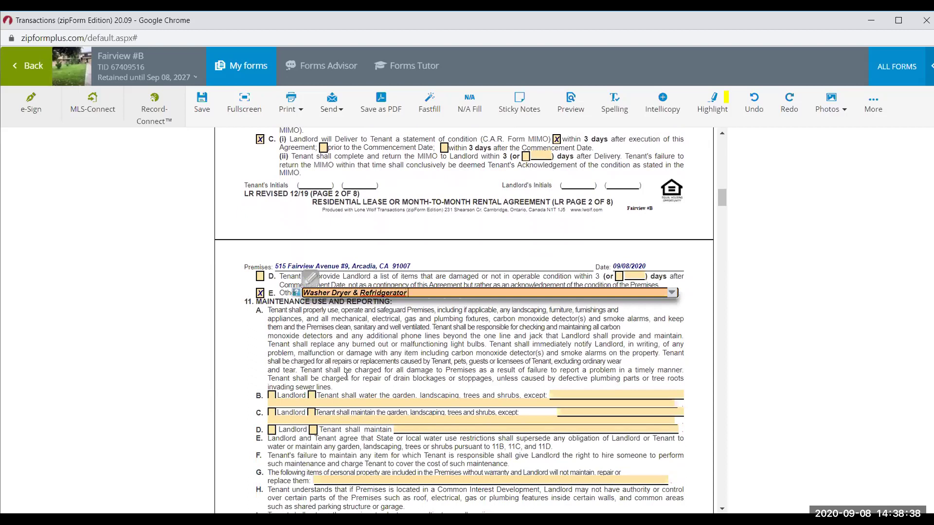
text( are provided with no guarna)
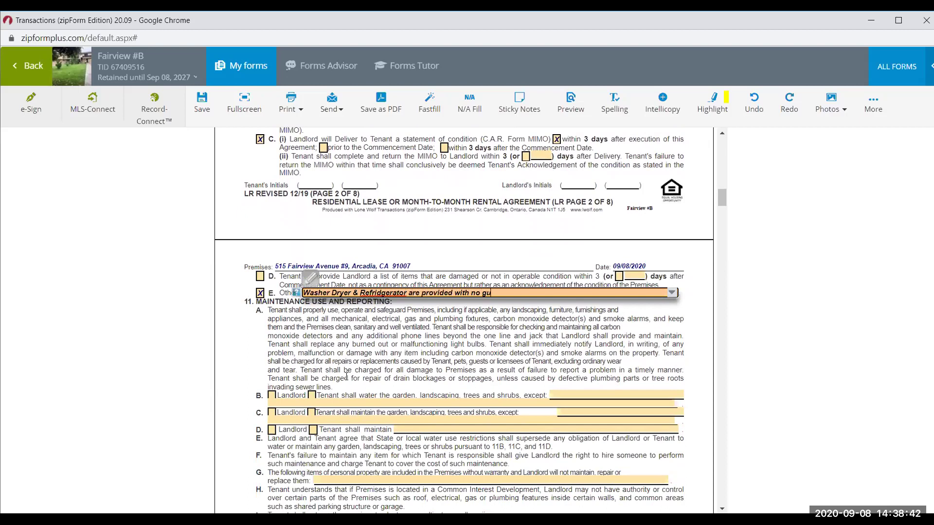
key(BackSpace)
key(BackSpace)
text(antee. )
- Complete the item E text with the sentence "Tenant shall maintain appliances at own expense"
text( Landlor)
key(BackSpace)
key(BackSpace)
key(BackSpace)
key(BackSpace)
key(BackSpace)
key(BackSpace)
key(BackSpace)
key(BackSpace)
key(BackSpace)
text(Tenant shall maintain)
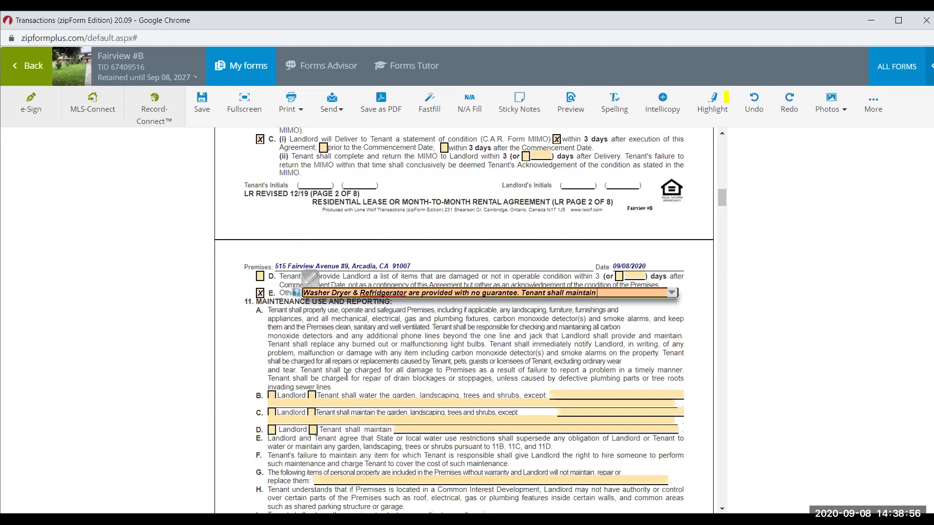
text(appliances at own expens)
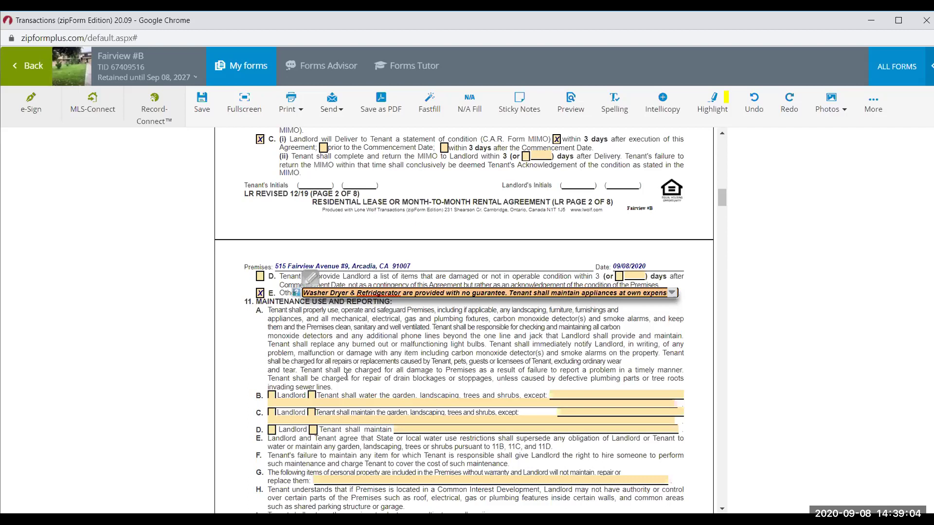
text(e)
click(388, 348)
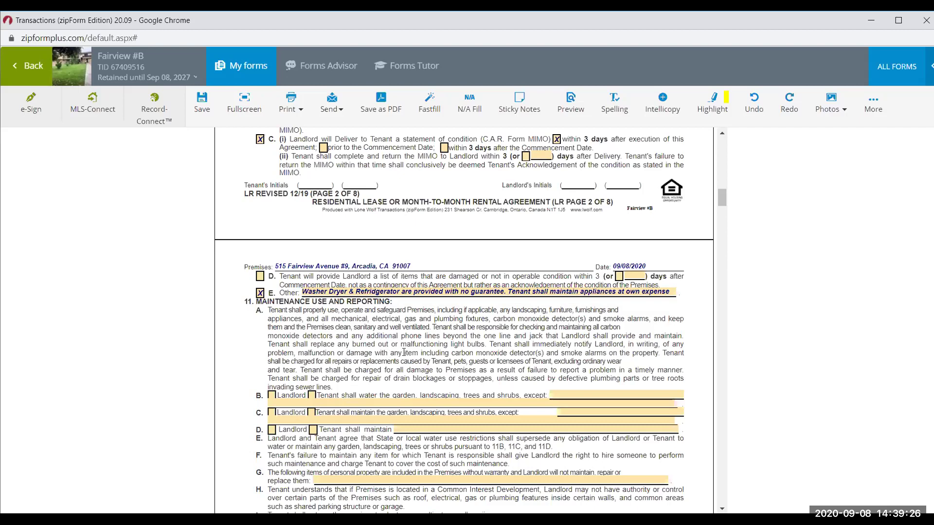
- Enter "HOA maintains the exterior landscaping of community" as the exception for watering the garden in paragraph 11B
scroll(403, 352, down, 2)
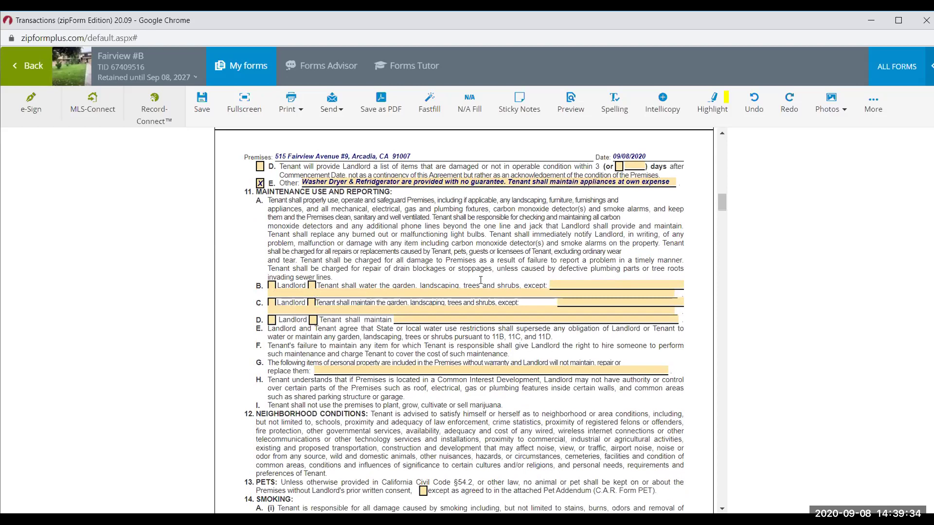
click(563, 285)
text(HOA)
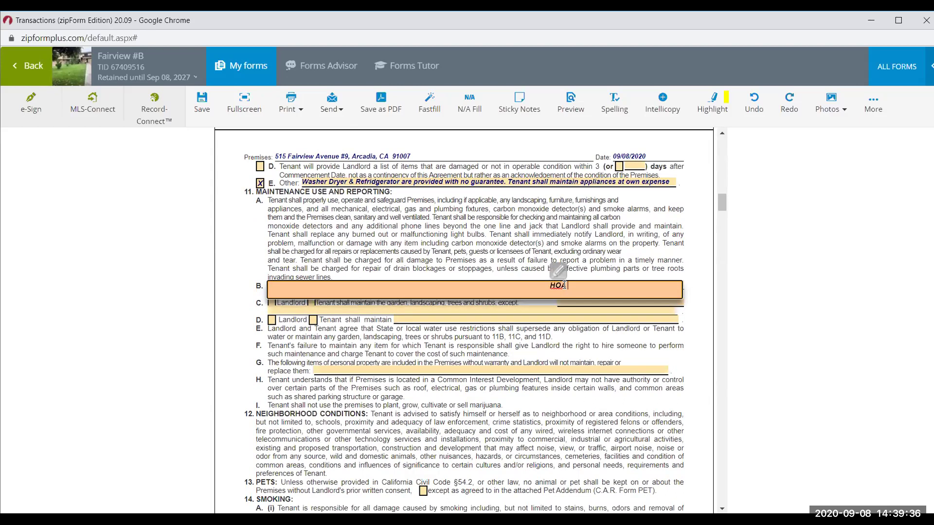
text( maintains the exterior lands)
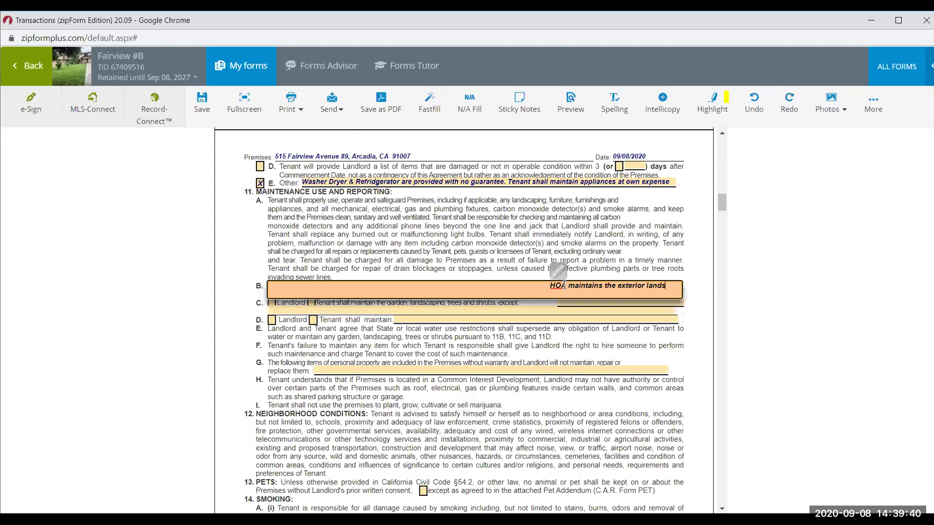
text(caping of comm)
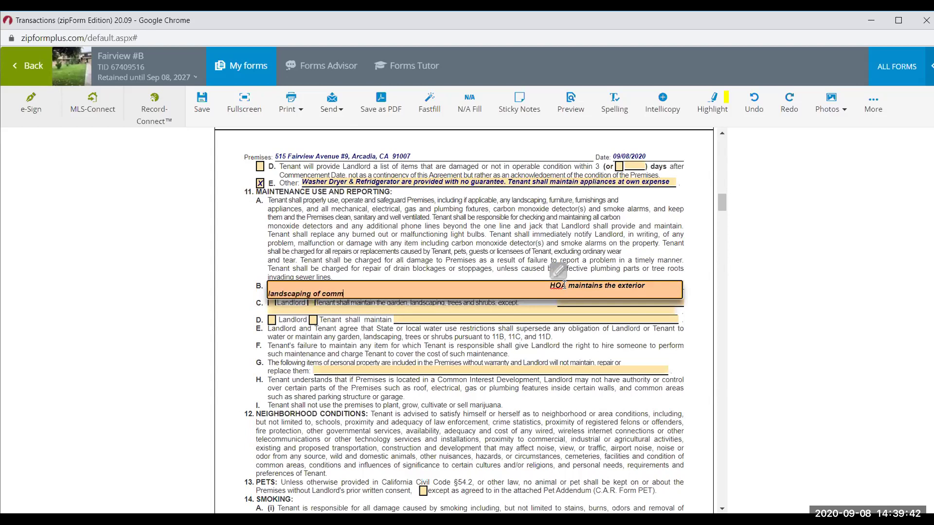
text(unity)
click(379, 286)
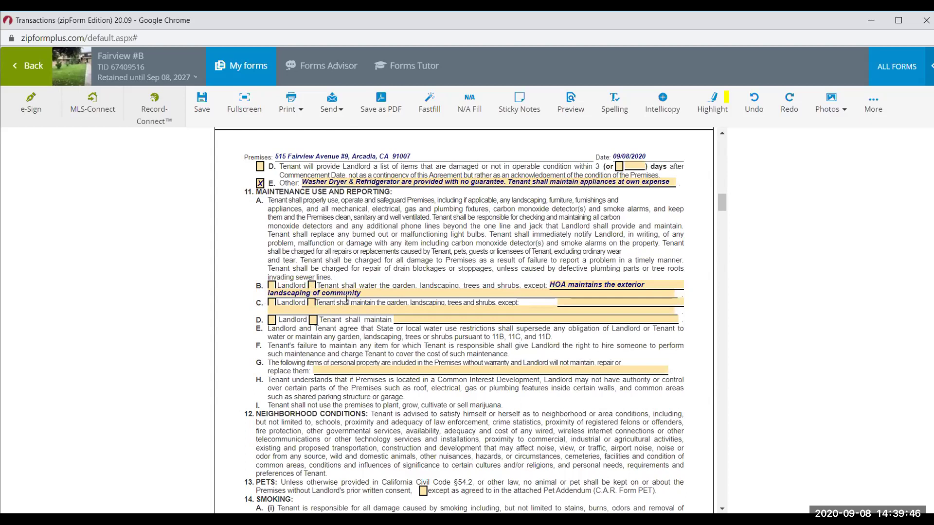
- Copy the 11B exception text into the exception for maintaining the garden and landscaping in paragraph 11C
click(575, 283)
key(ctrl+c)
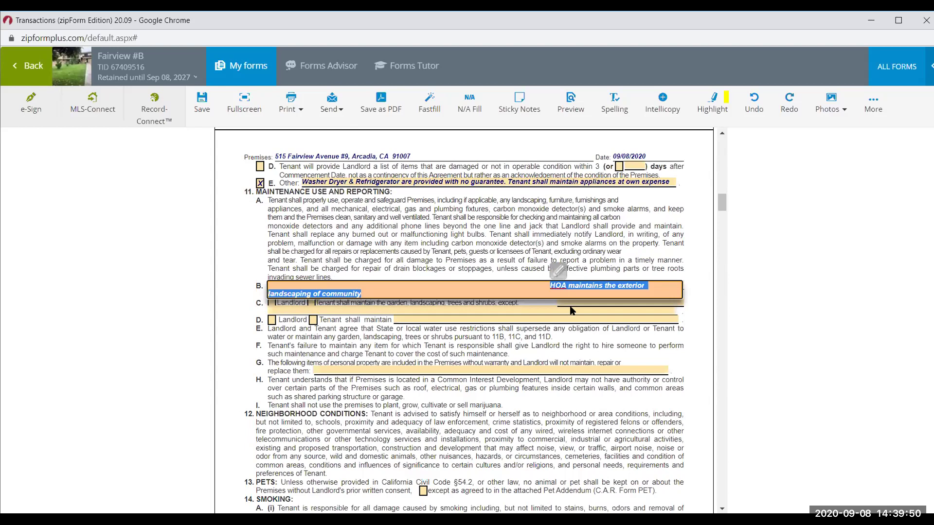
click(594, 304)
key(ctrl+v)
click(529, 248)
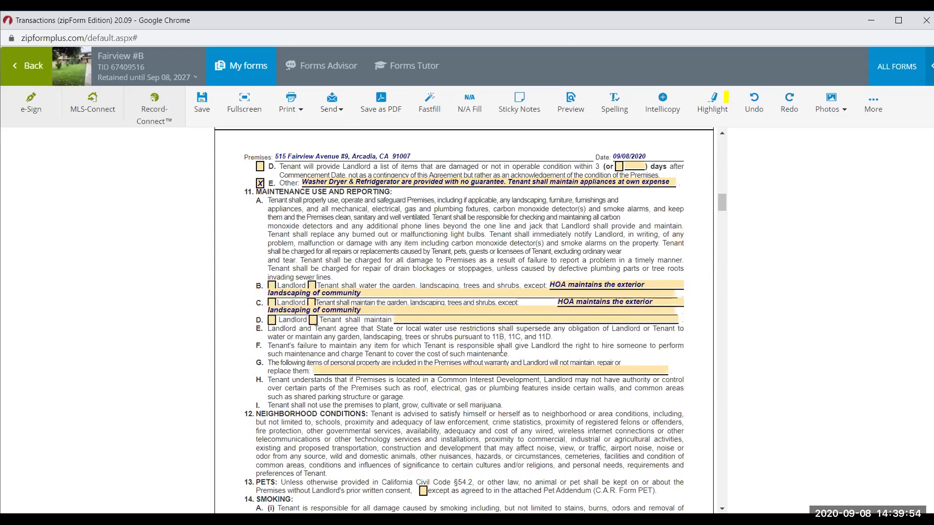
- Check Tenant in paragraph 11D and enter "HVAC system shall be maintained and serviced by tenant annually" as the item to maintain
scroll(501, 344, down, 1)
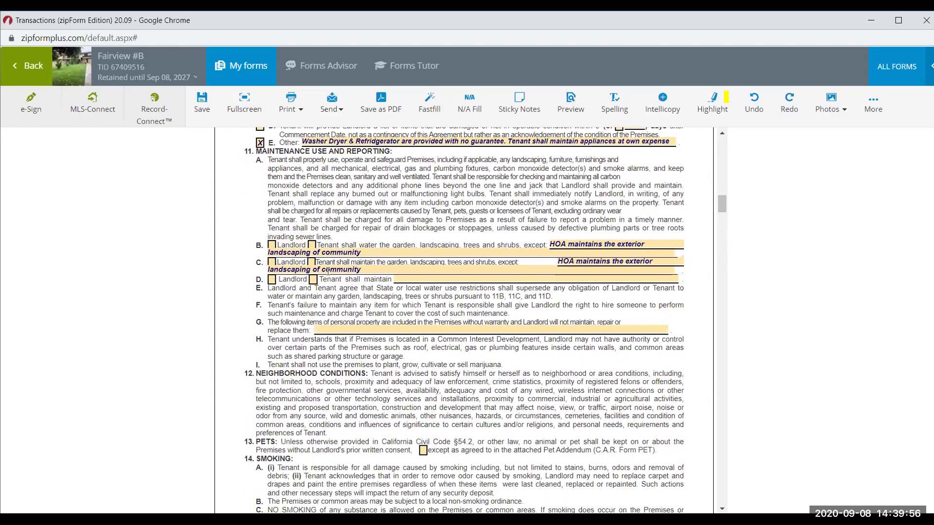
click(313, 280)
click(437, 278)
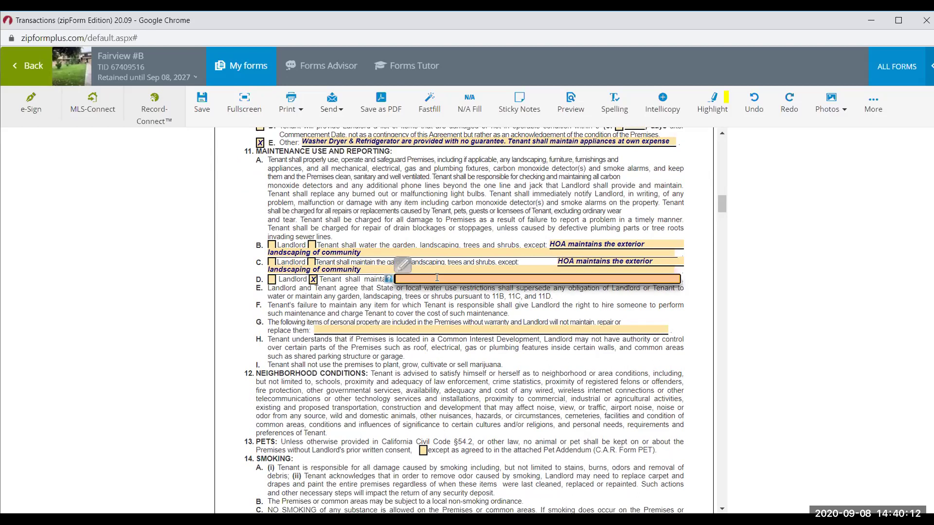
text(HVAC system shall be mainta)
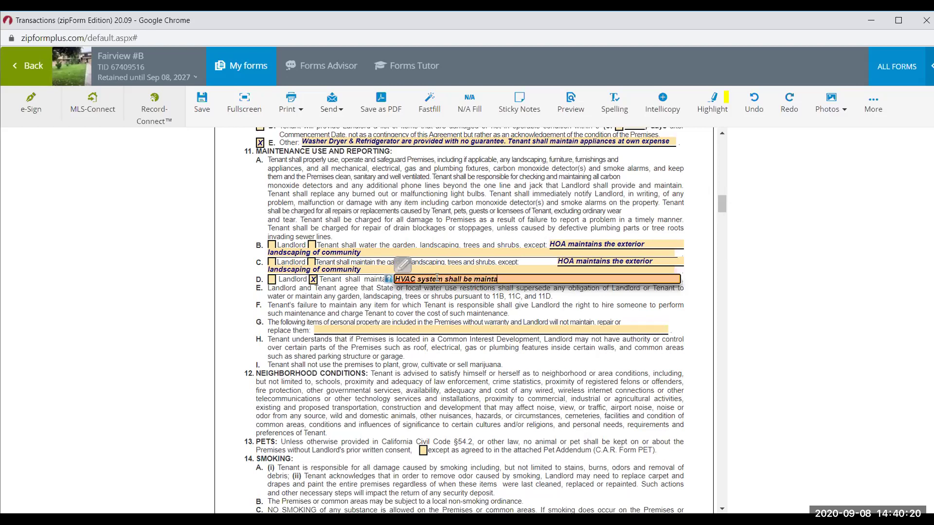
text(ined and serviced by tenant)
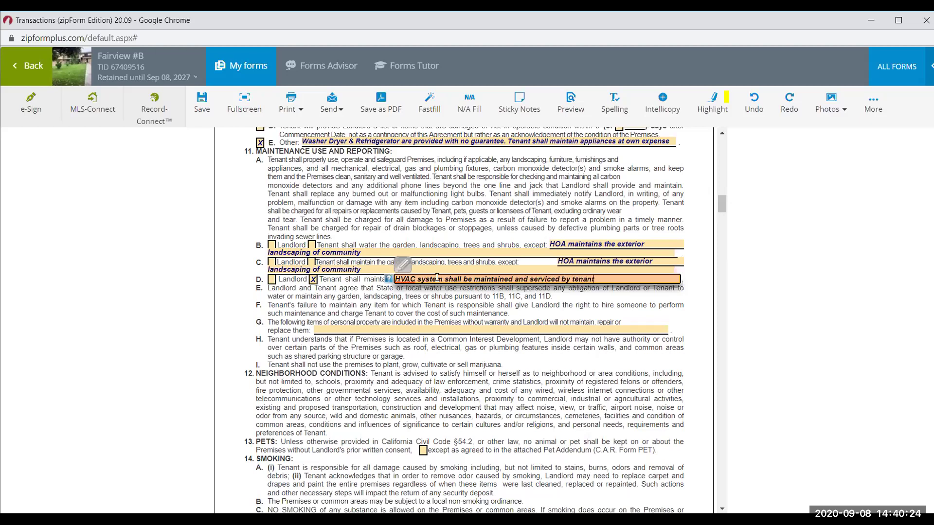
text( annually)
click(394, 200)
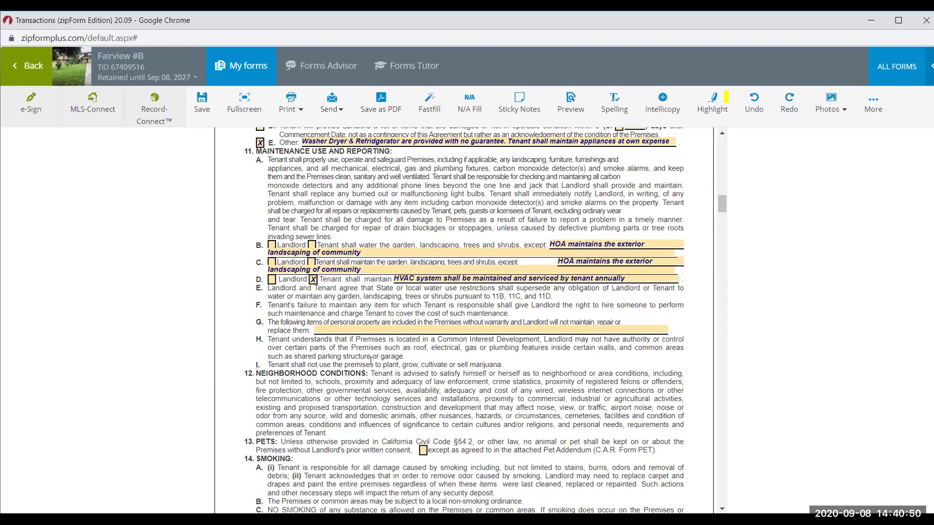
- Fill 11G with the suggestion "Washer & Dryer and Refrigerator included with lease (with no warranty)", and check the Pet Addendum exception in paragraph 13
click(362, 331)
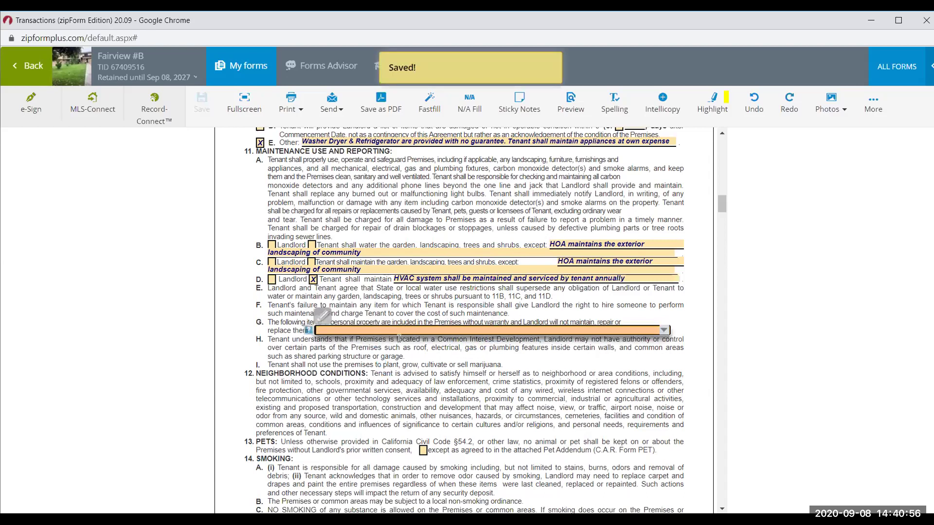
text(Washer)
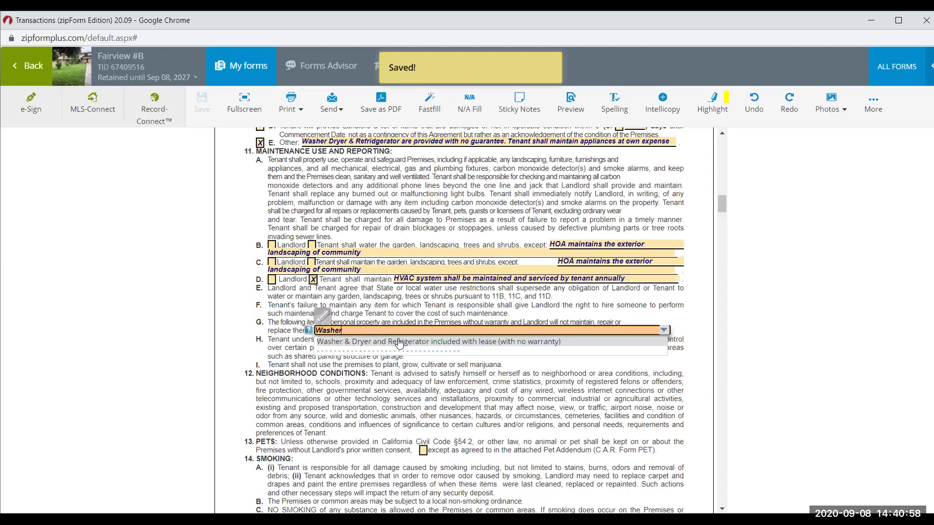
click(400, 341)
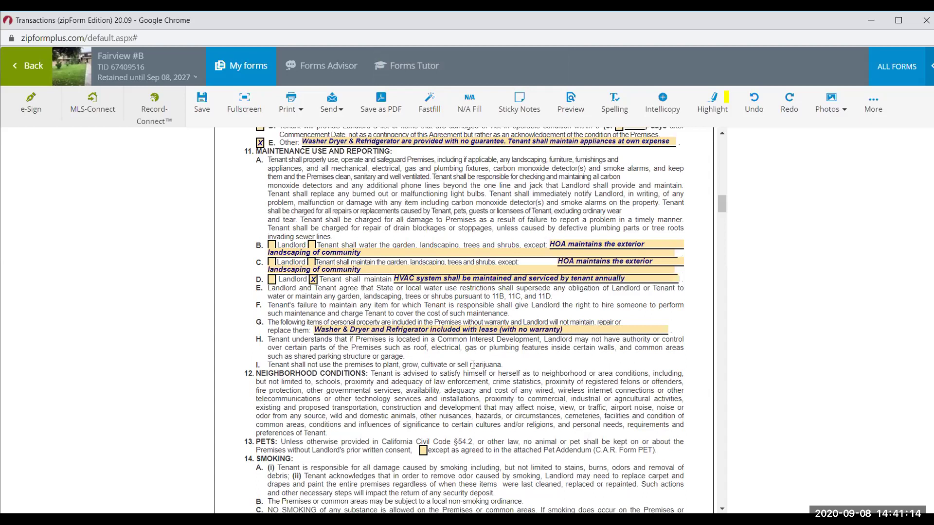
scroll(473, 365, down, 4)
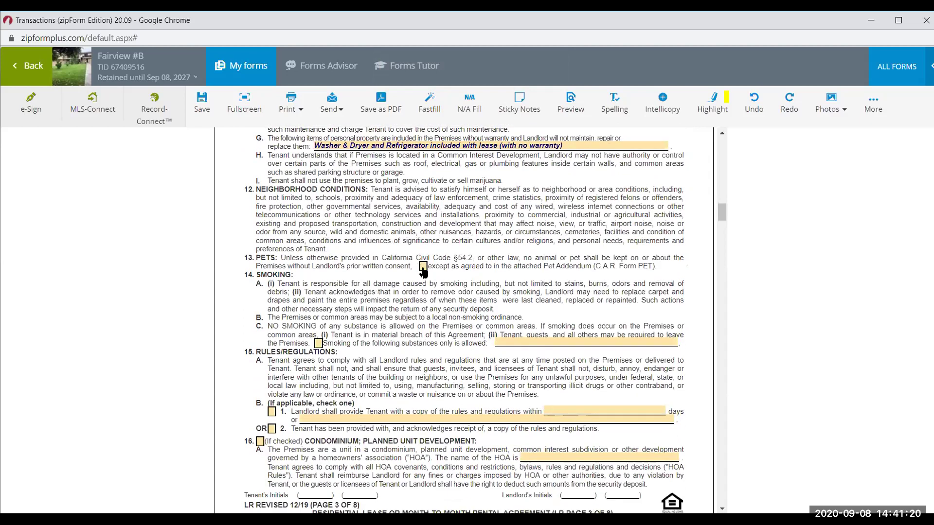
click(423, 269)
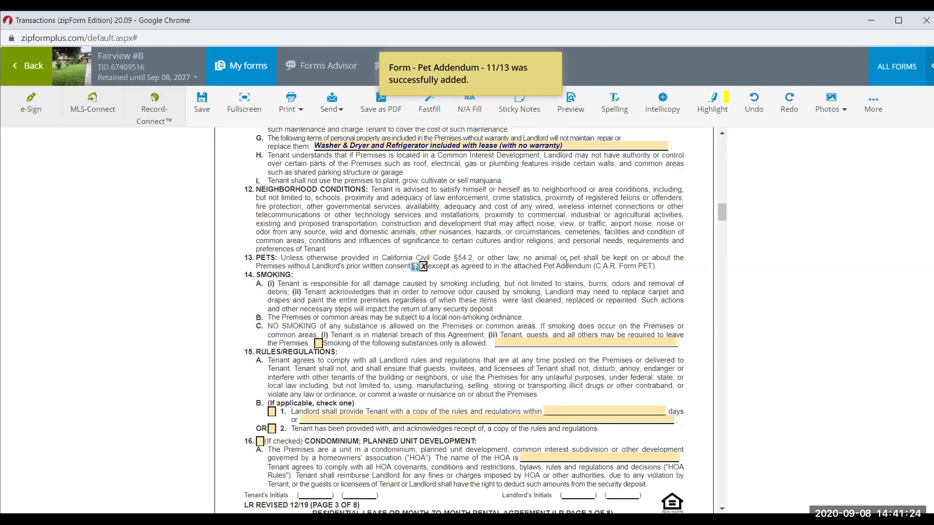
- Under Rules/Regulations 15B, check option 2, stating that the tenant has been provided with a copy of the rules and regulations
scroll(459, 300, down, 1)
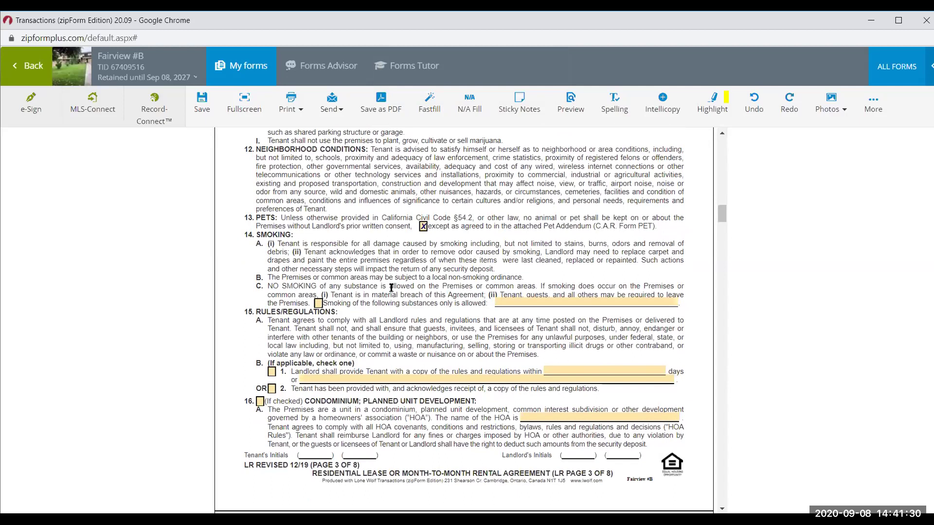
scroll(407, 343, down, 1)
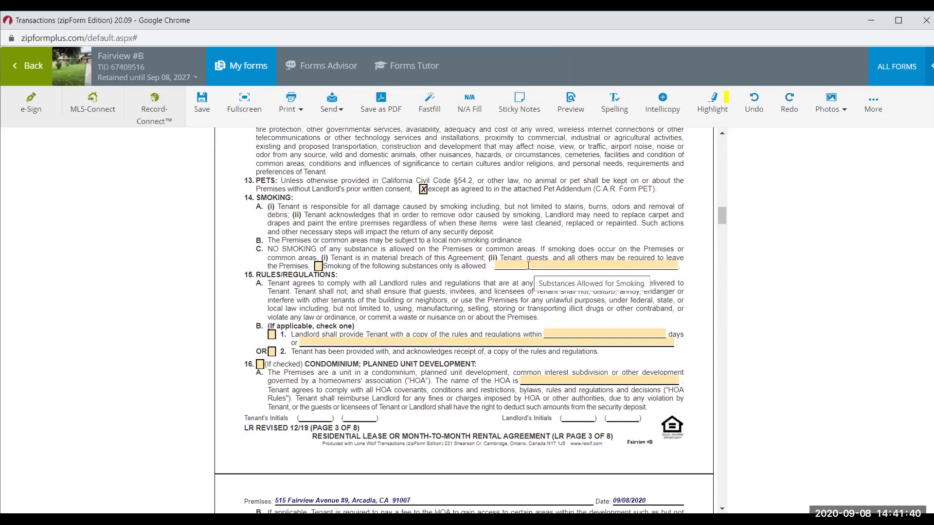
scroll(493, 315, down, 1)
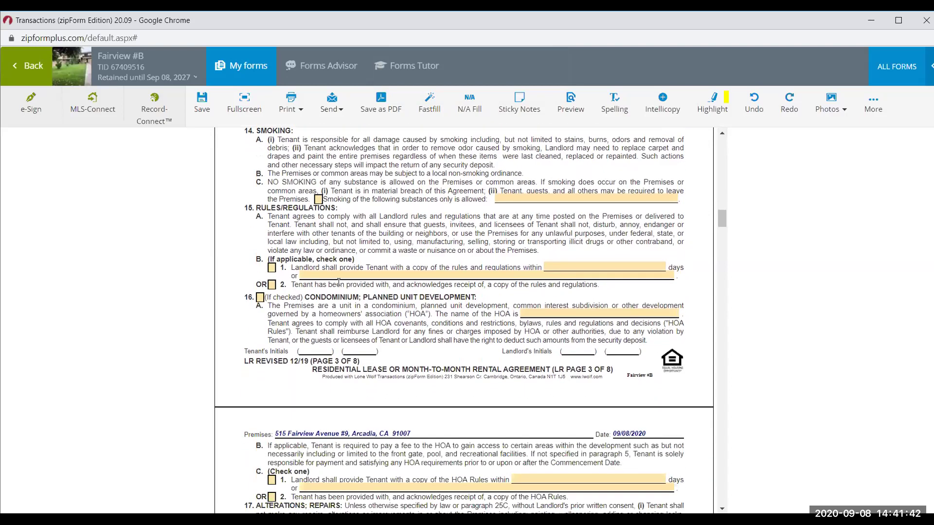
drag(296, 216, 341, 233)
click(342, 229)
click(272, 268)
click(271, 285)
drag(310, 285, 479, 284)
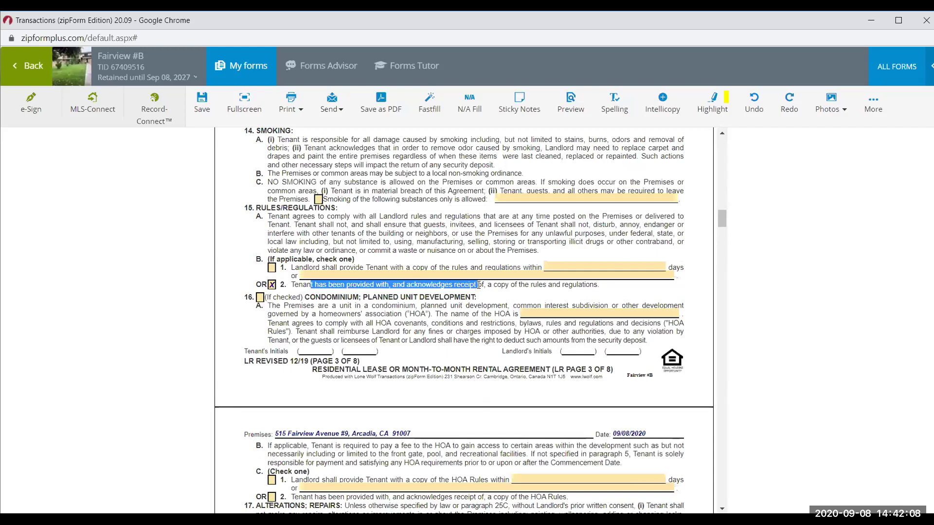
click(499, 310)
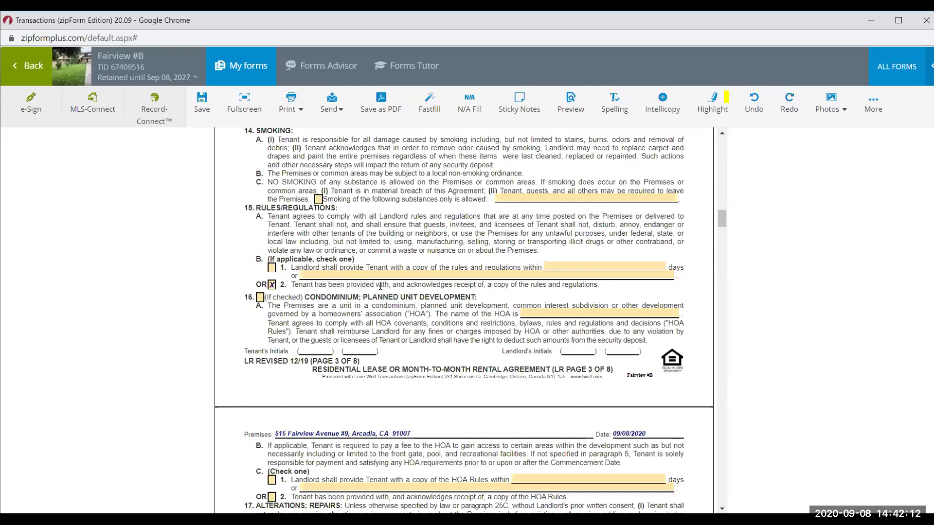
- Switch 15B to option 1, with the landlord providing a copy of the rules and regulations within 5 days
click(271, 269)
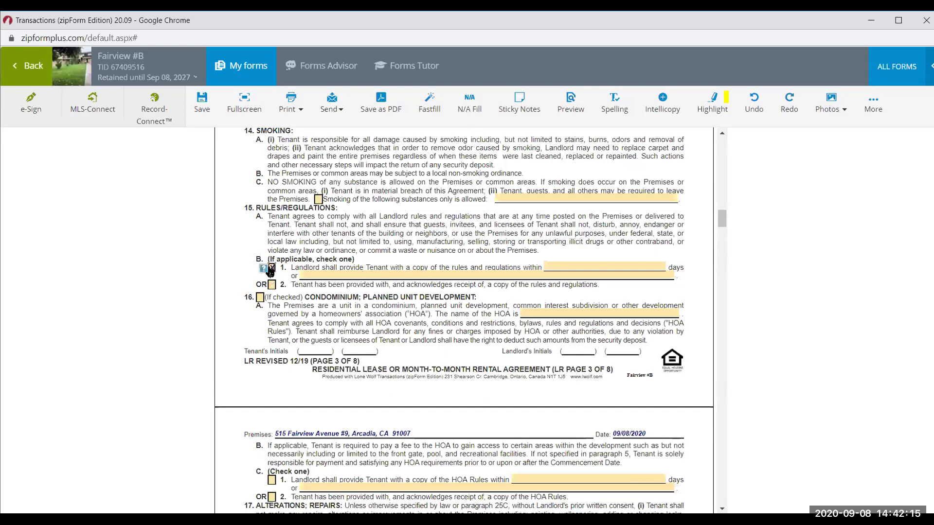
click(589, 267)
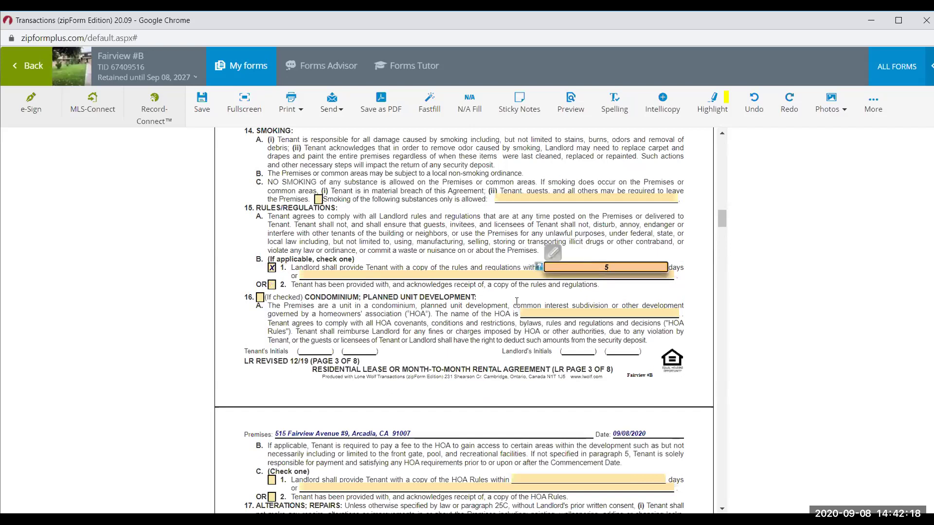
key(Return)
click(437, 276)
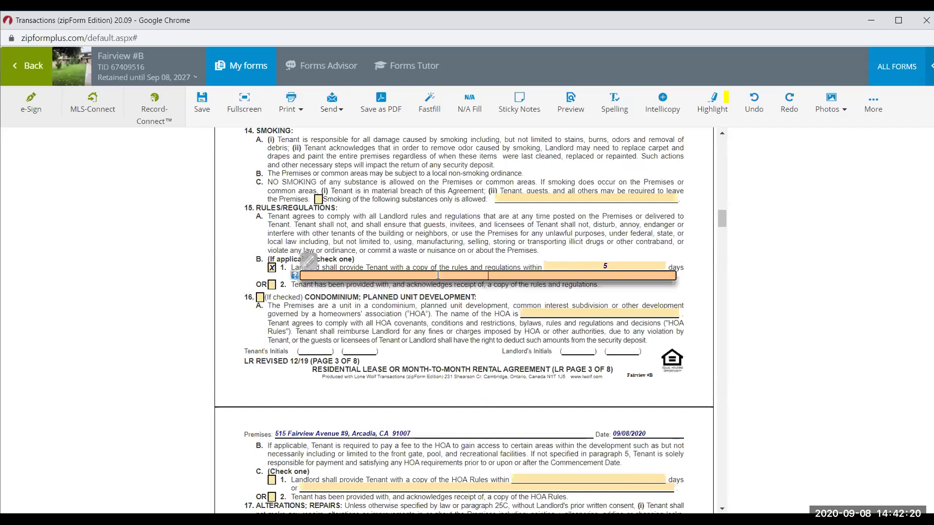
click(623, 267)
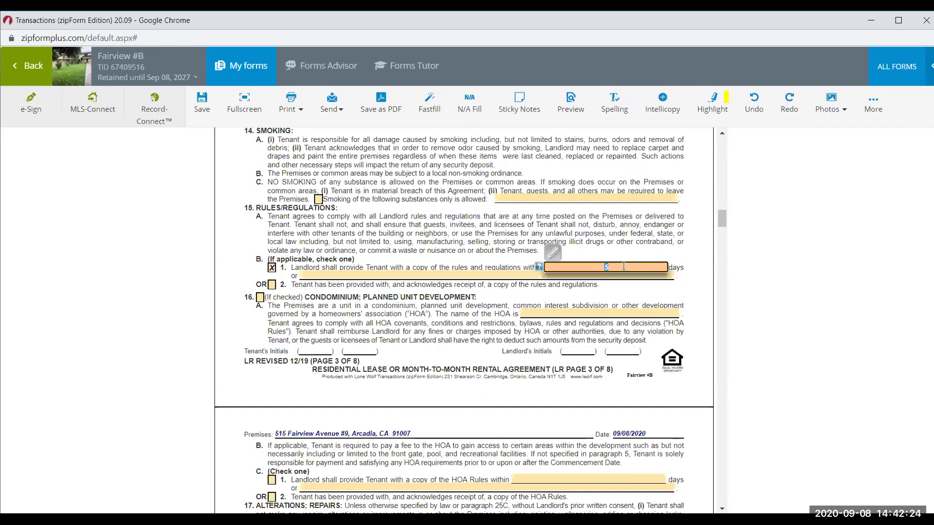
click(491, 301)
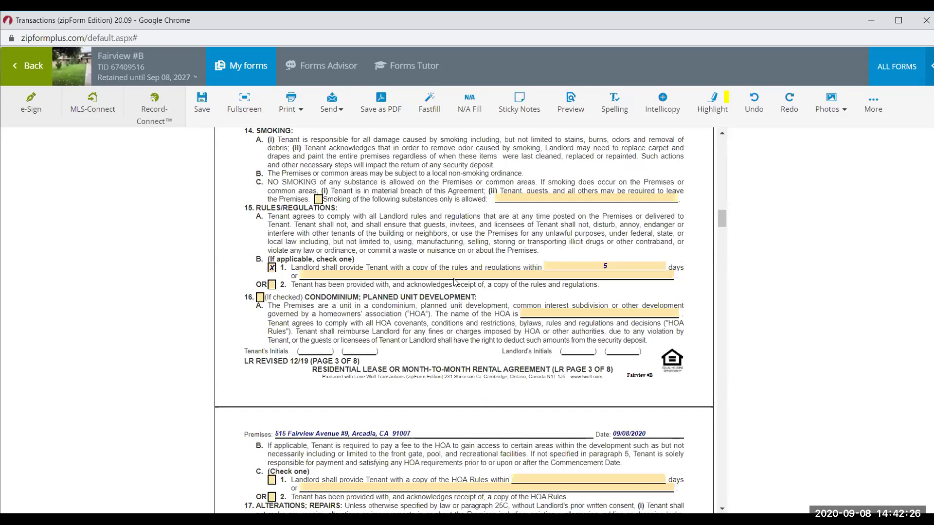
- Fill the blank line under 15B option 1 with "Tenant to order the Rules & Regs from HOA directly at own expense"
click(445, 276)
text(Tenat t)
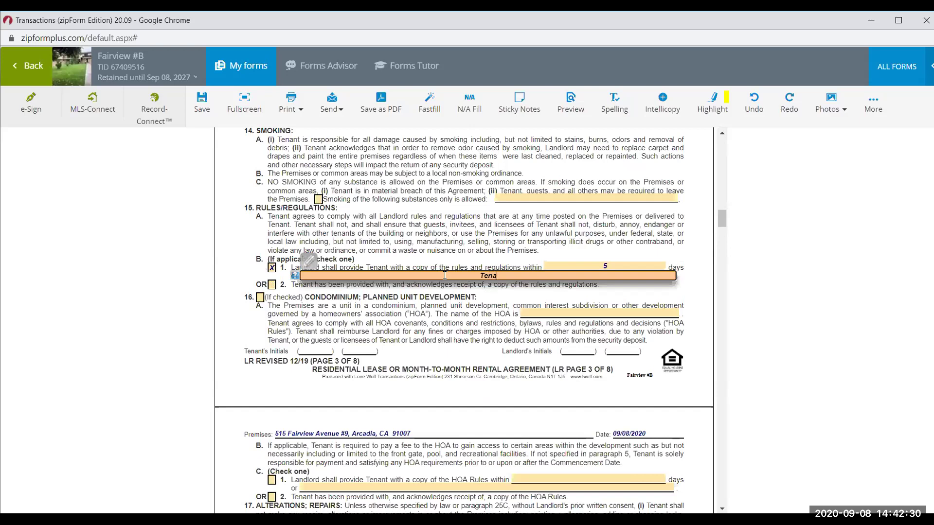
key(BackSpace)
key(BackSpace)
key(BackSpace)
text(nt to order the Rules & Regs f)
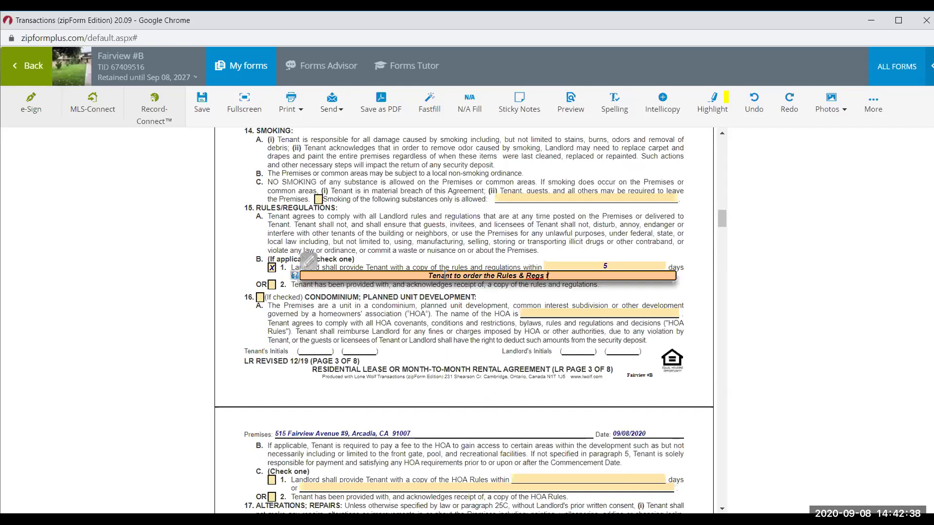
text(rom HOA directl)
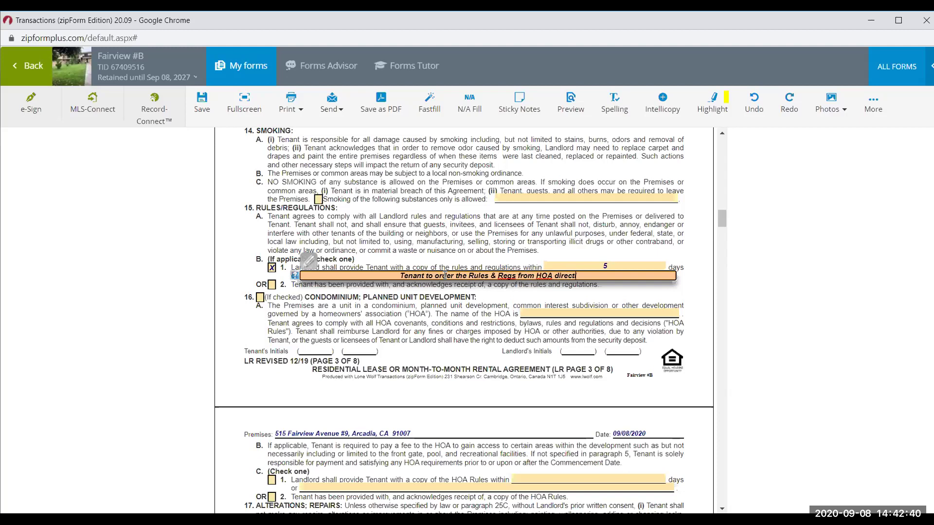
text(y at own expense)
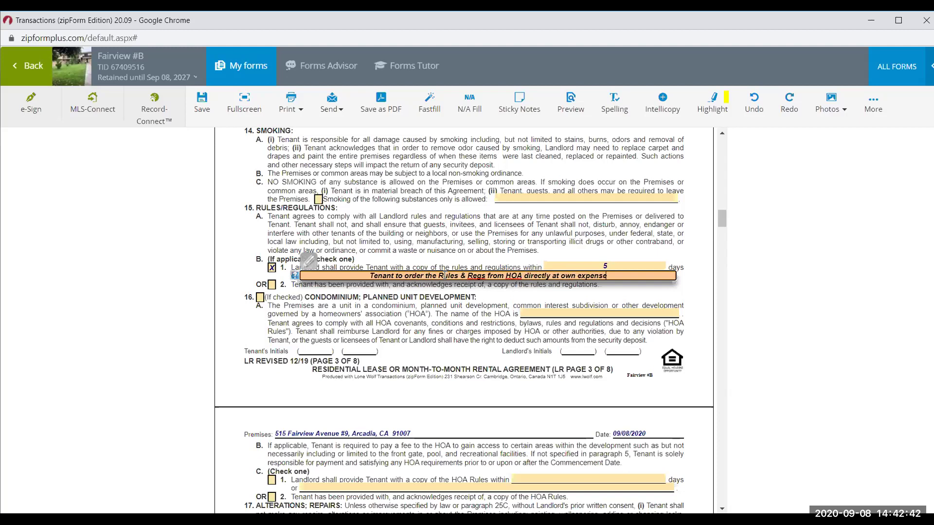
click(451, 228)
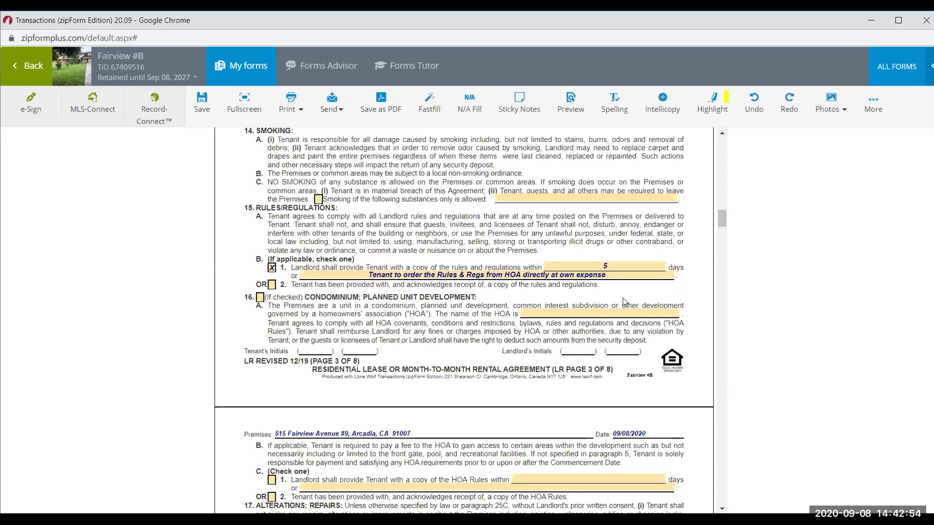
- Extend the 15B note with "and responsible for all potential violations" and "from HOA"
click(613, 275)
text(and)
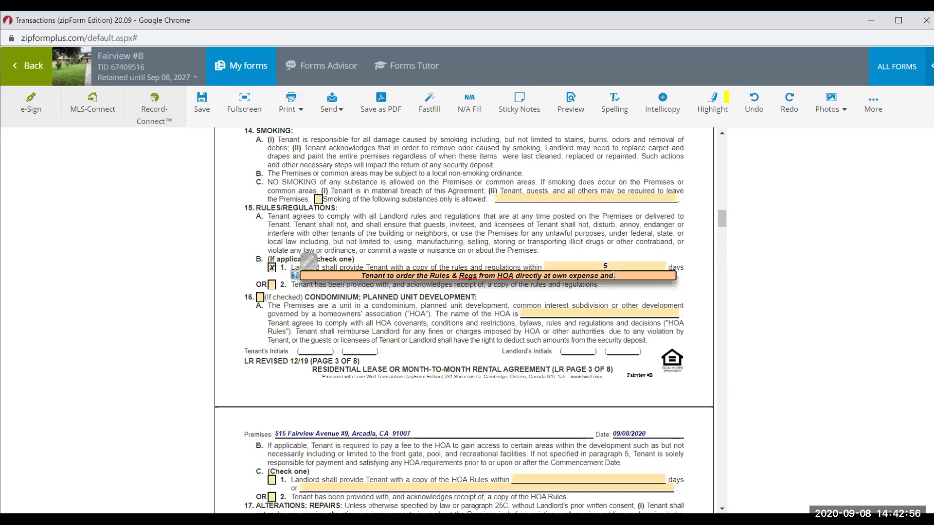
text( responsible for a)
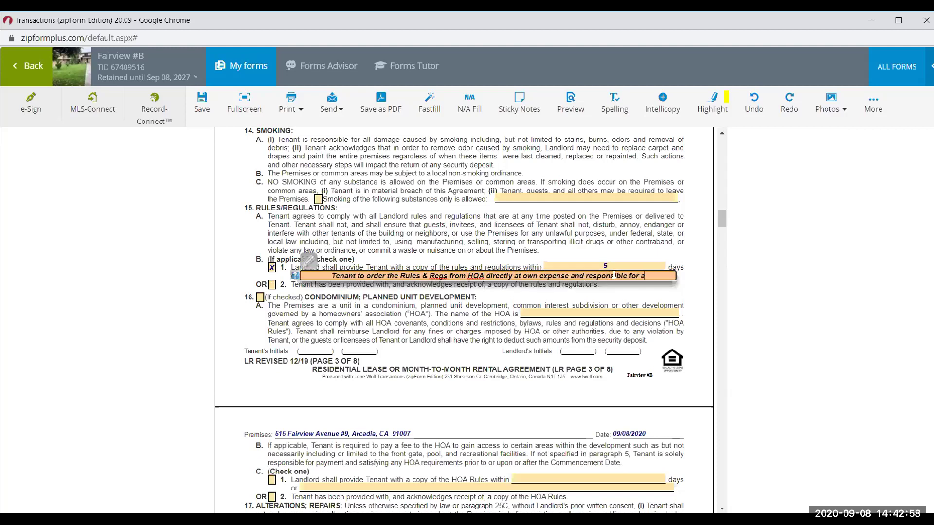
text(ll potential violations)
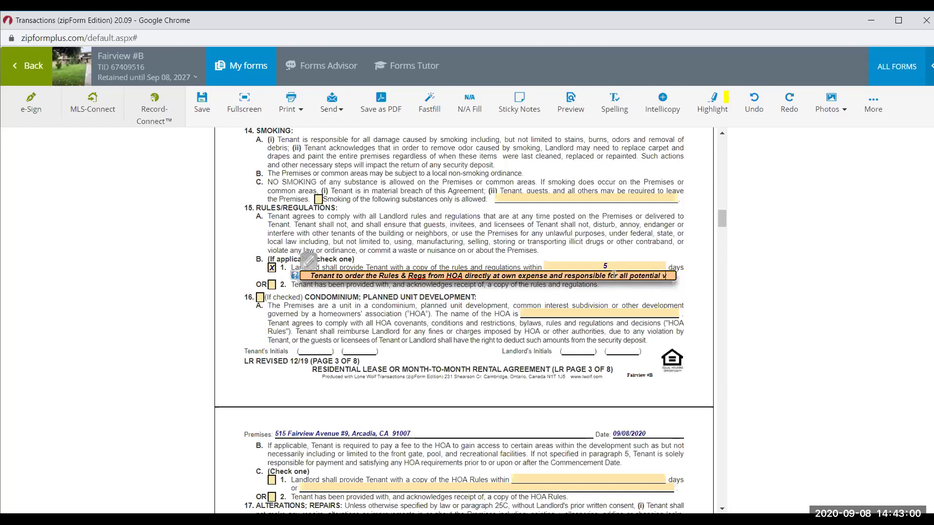
click(607, 227)
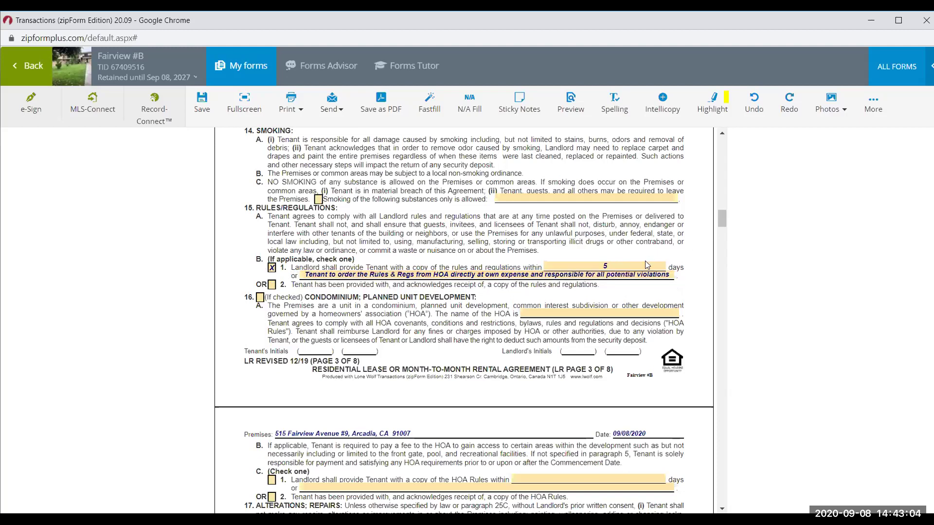
click(669, 276)
text(from HOA)
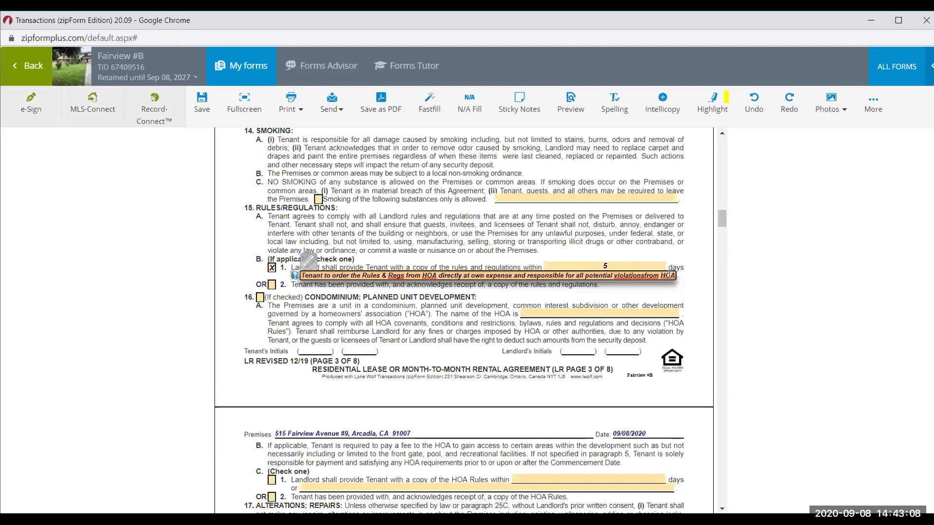
click(730, 229)
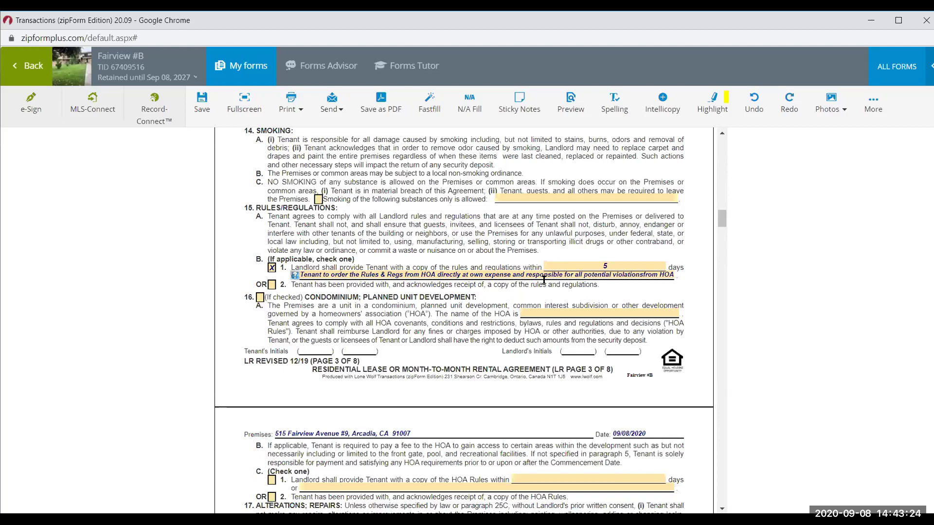
- Check paragraph 16, Condominium; Planned Unit Development, and enter "Fairview HOA community" as the HOA name
click(328, 308)
click(261, 298)
click(540, 313)
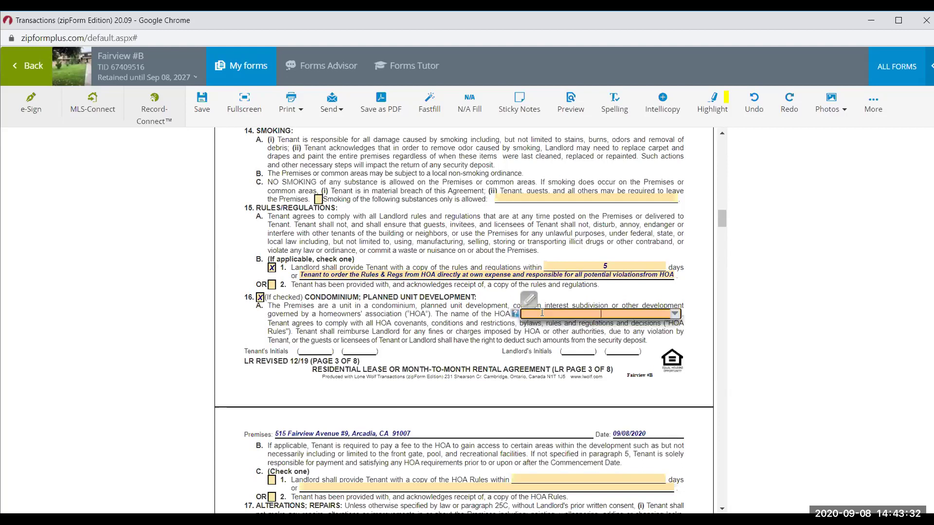
text(Fairview HOA community)
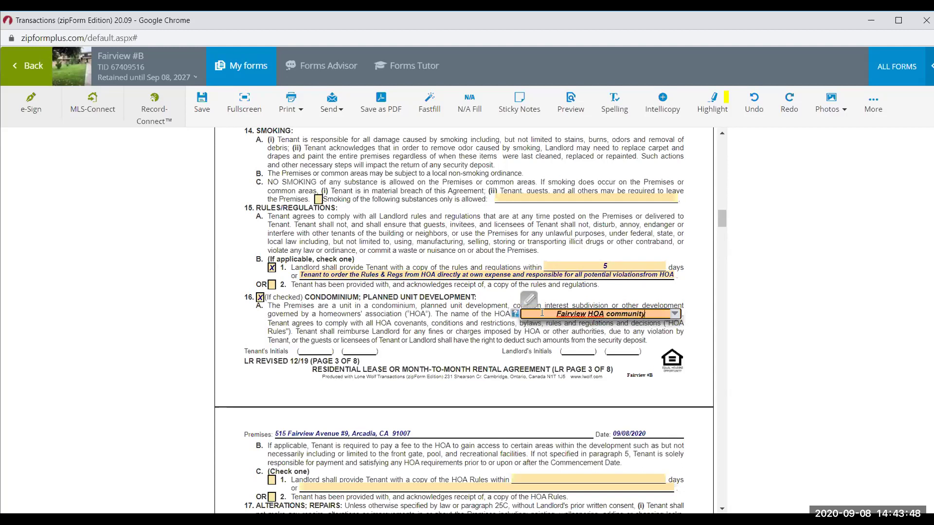
click(453, 356)
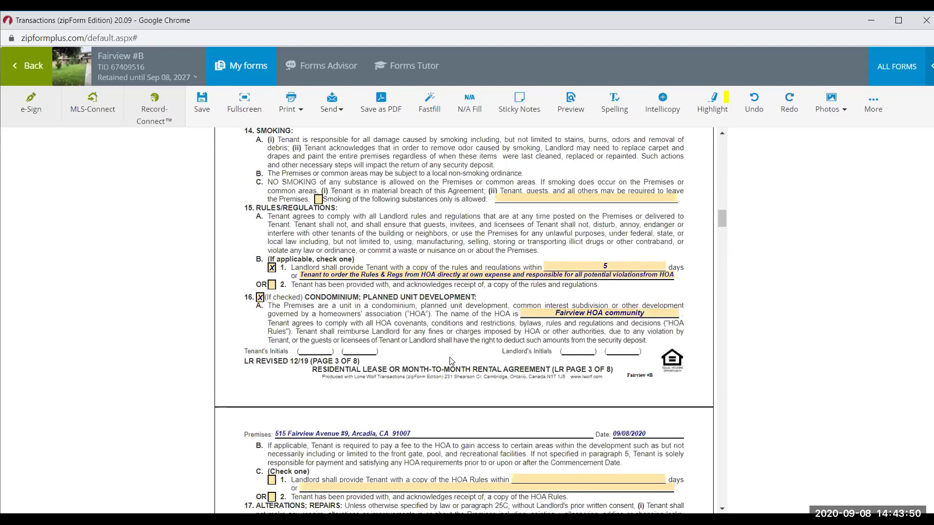
- In paragraph 16C, enter 5 days for option 1 and select option 2, stating that the tenant has been provided with the HOA Rules
scroll(452, 361, down, 1)
drag(414, 279, 645, 295)
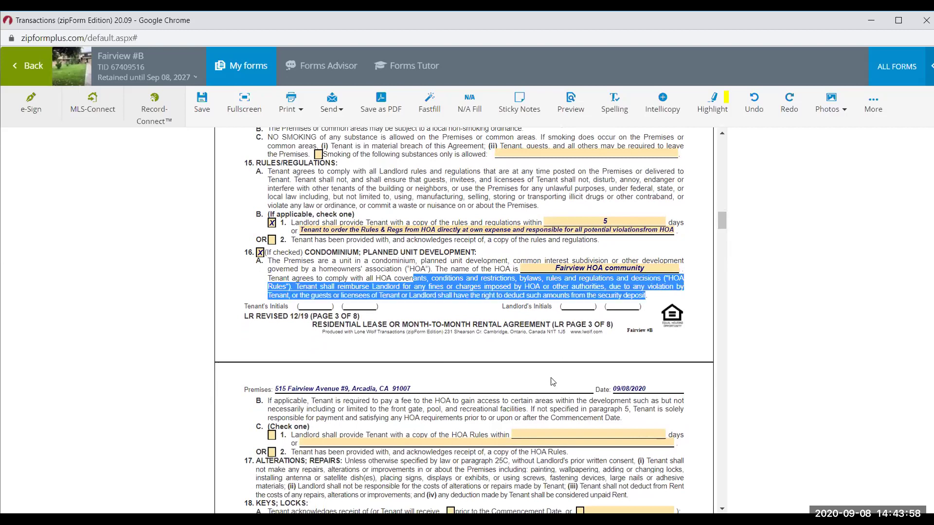
click(545, 399)
scroll(546, 399, down, 1)
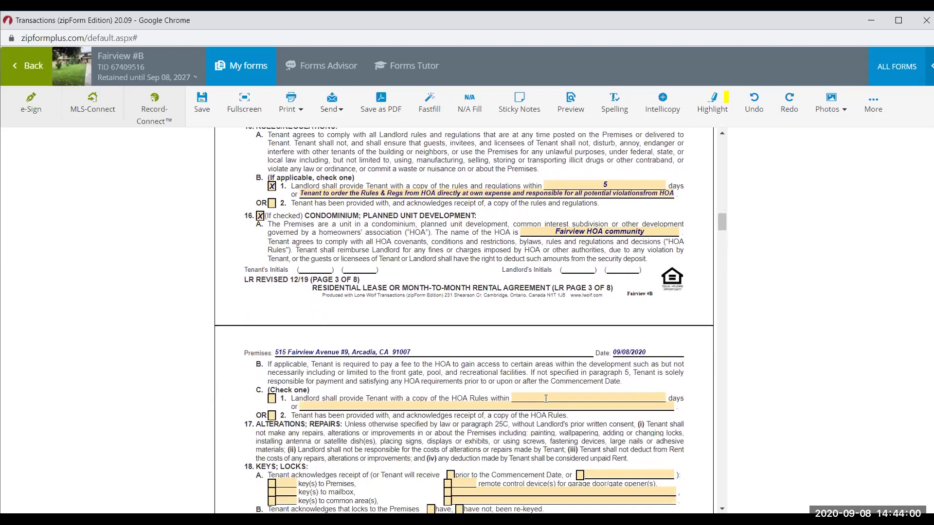
scroll(545, 399, down, 1)
scroll(546, 398, up, 1)
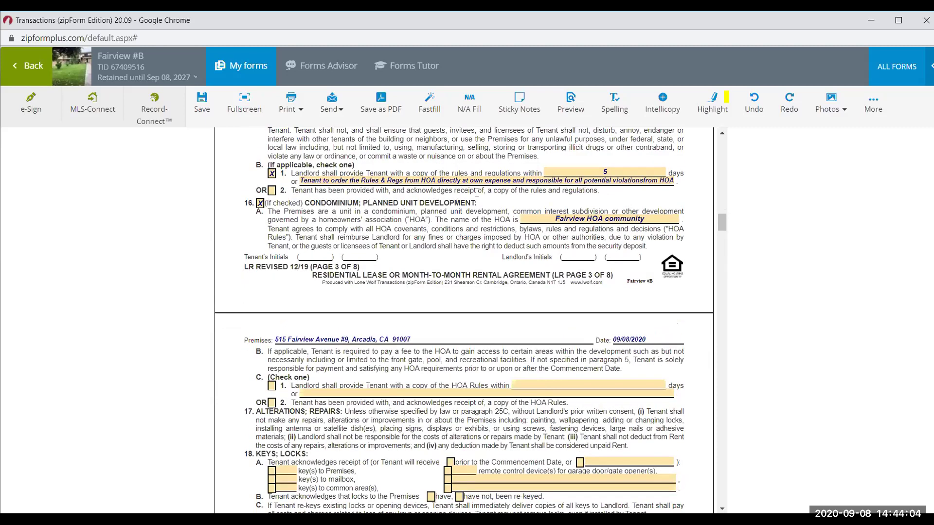
scroll(484, 323, down, 1)
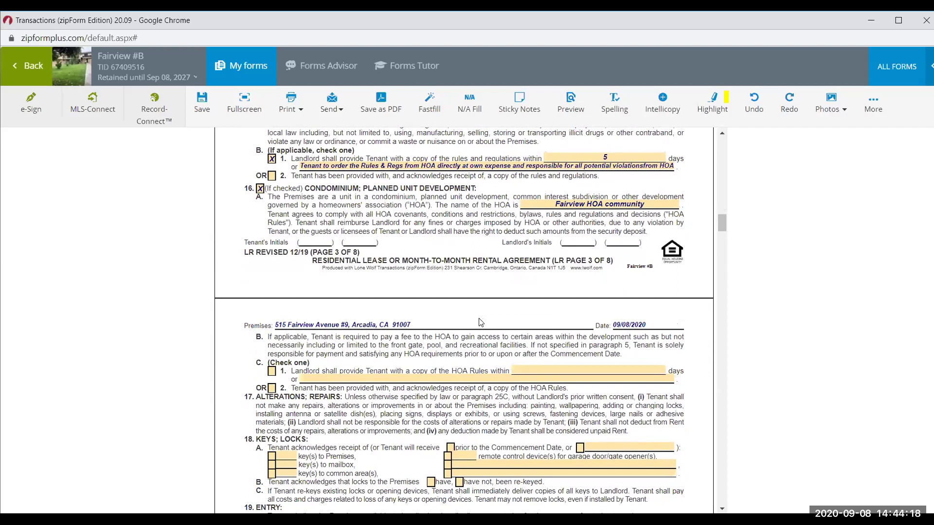
scroll(434, 335, down, 1)
click(272, 349)
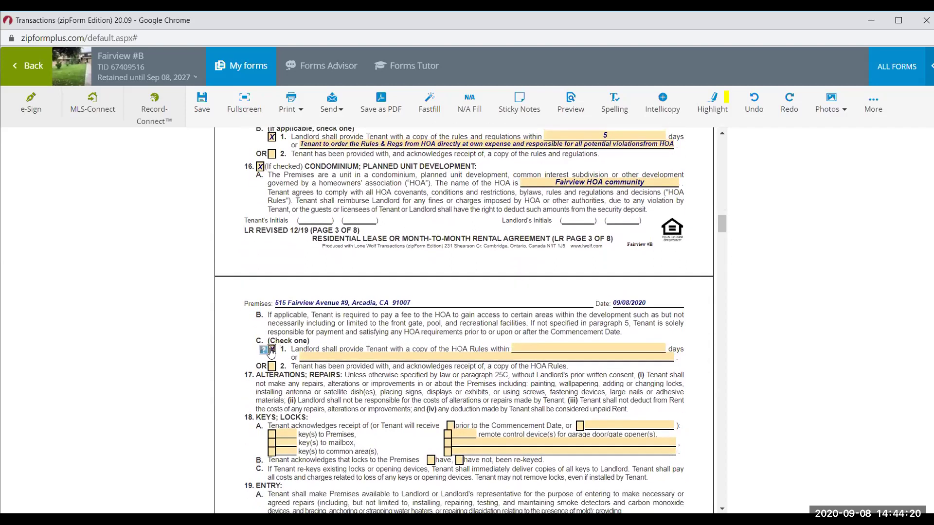
click(531, 348)
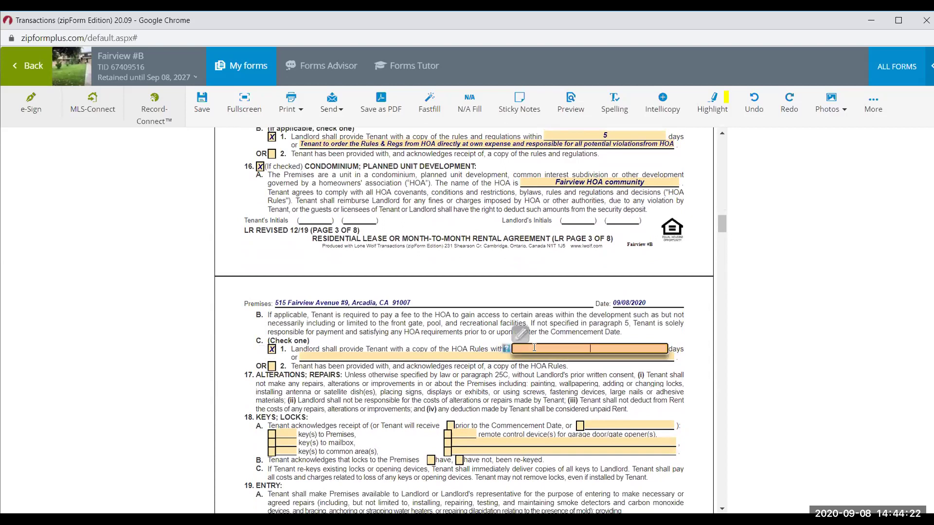
click(511, 392)
click(271, 366)
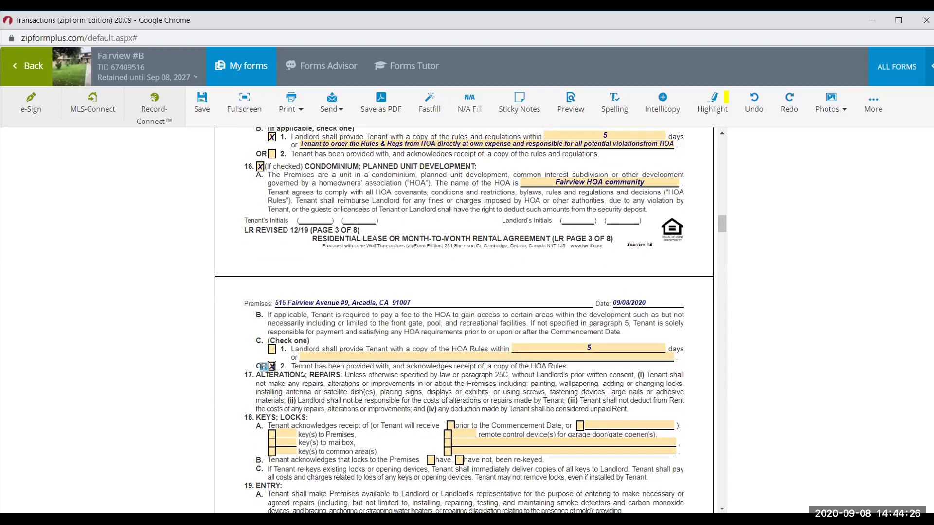
- In paragraph 18A, Keys; Locks, check the keys to Premises item and set its quantity to 2
scroll(388, 391, down, 2)
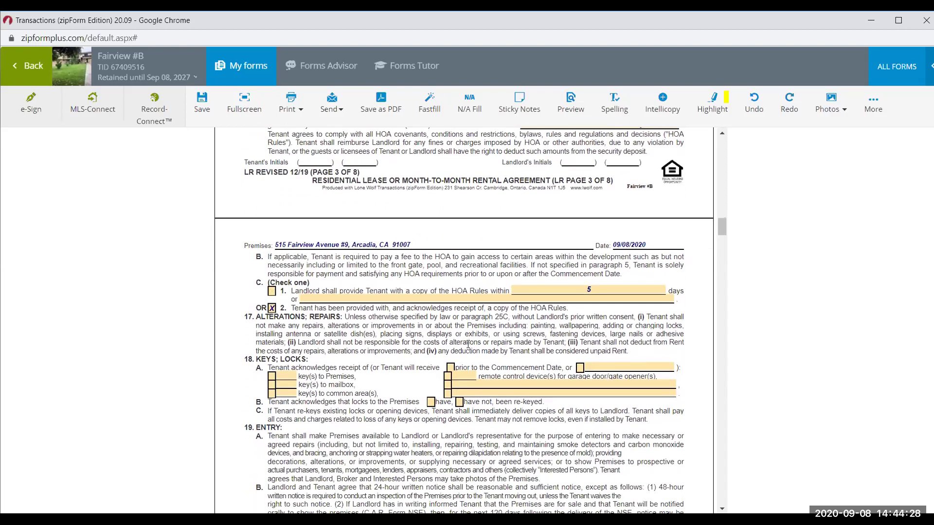
scroll(486, 349, down, 2)
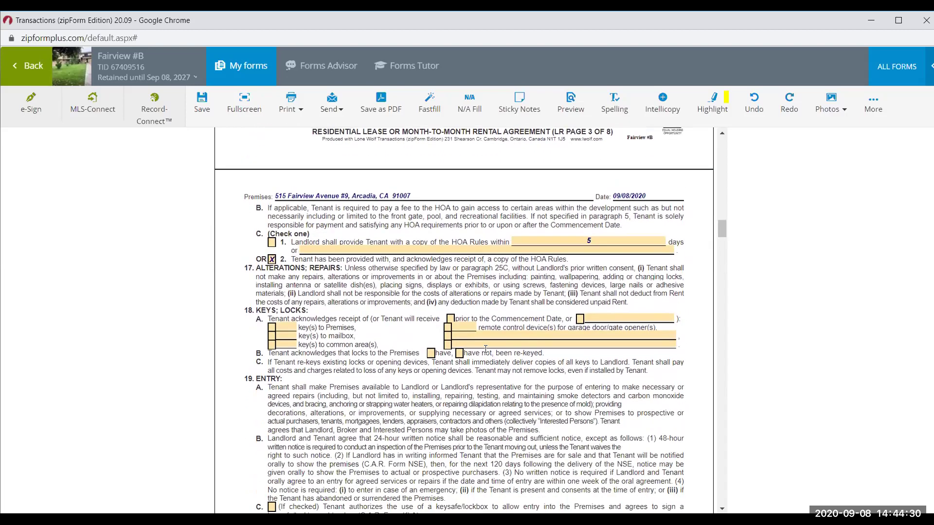
scroll(465, 435, down, 2)
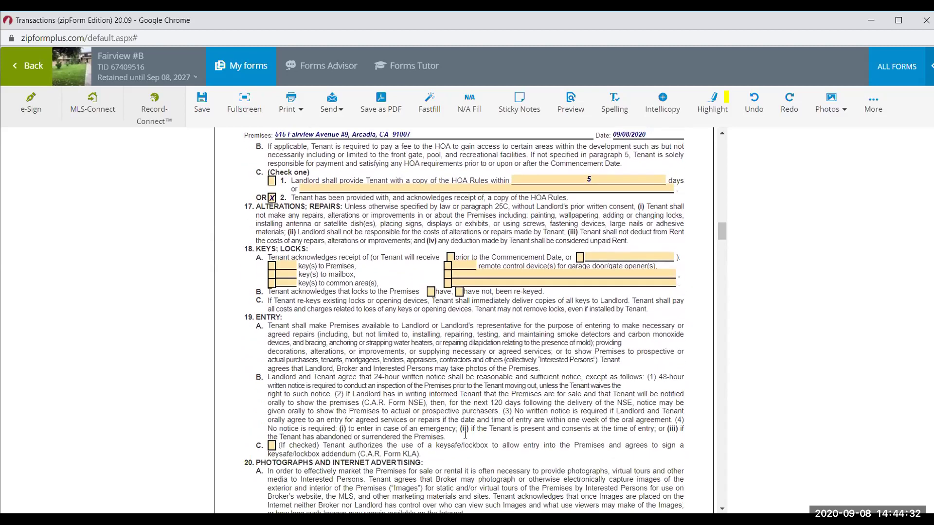
scroll(465, 434, down, 1)
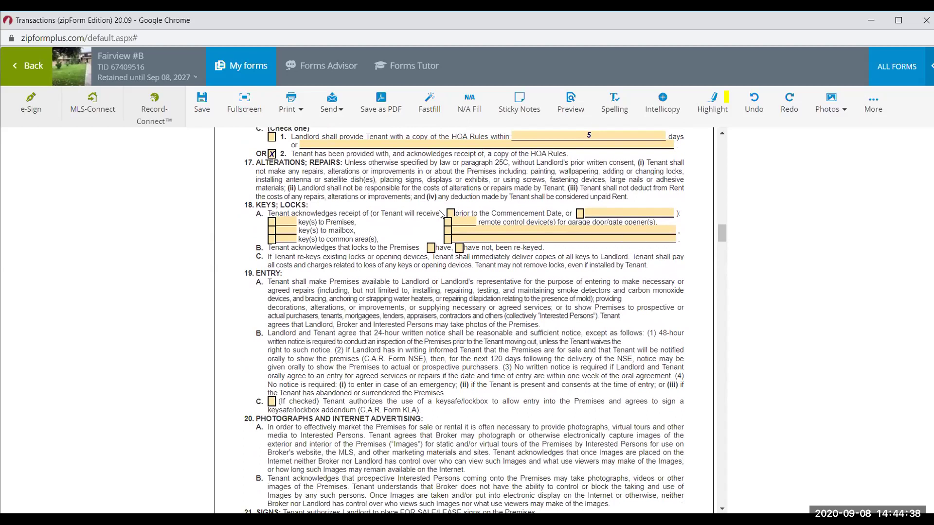
click(271, 223)
click(295, 223)
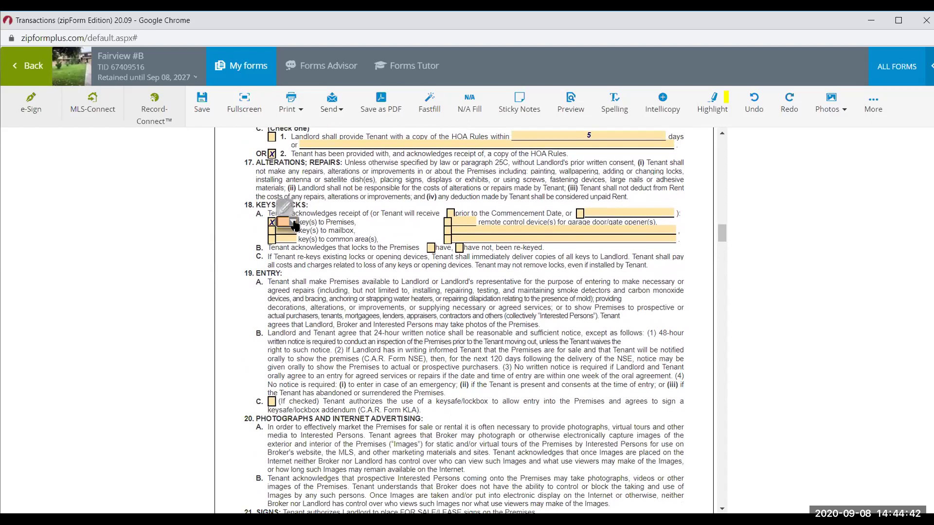
text(22)
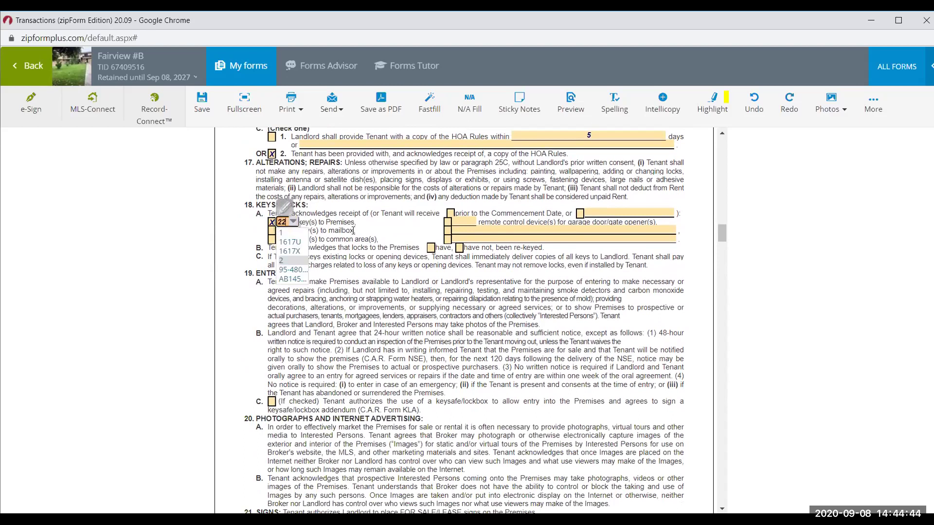
key(Return)
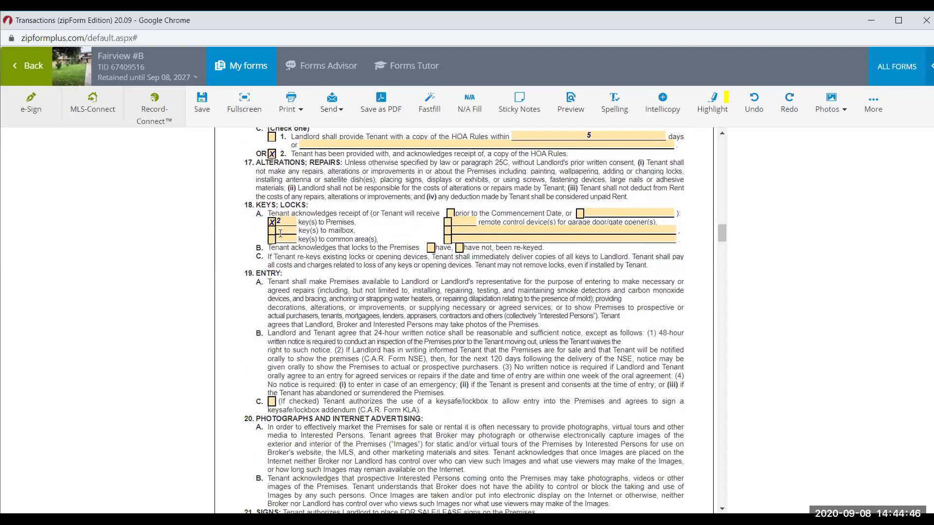
- Check the mailbox and common area key items in paragraph 18A and set each quantity to 1
click(271, 230)
click(285, 230)
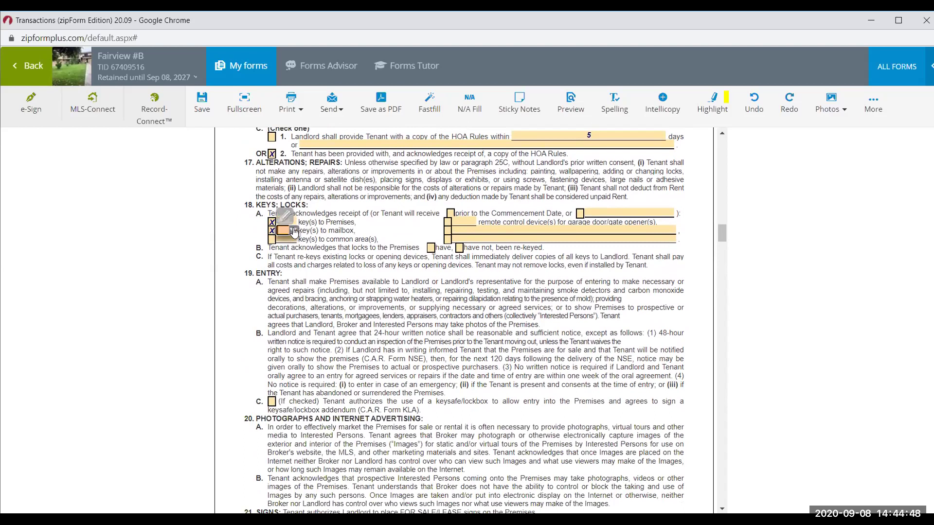
text(1)
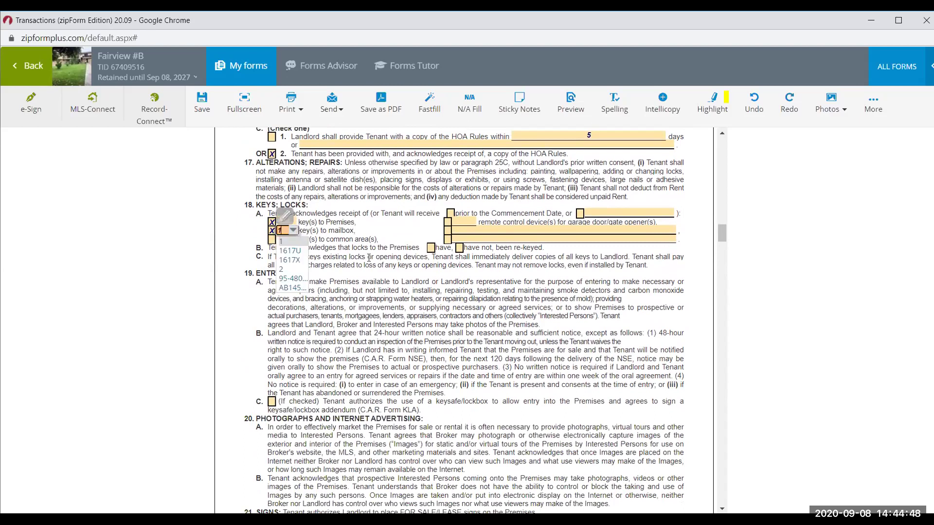
key(Return)
click(271, 239)
click(284, 239)
text(1)
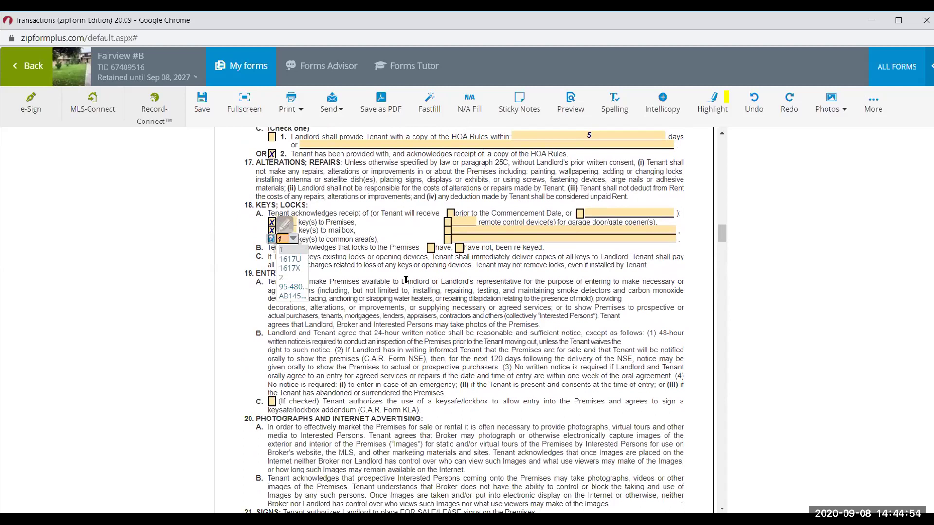
key(Return)
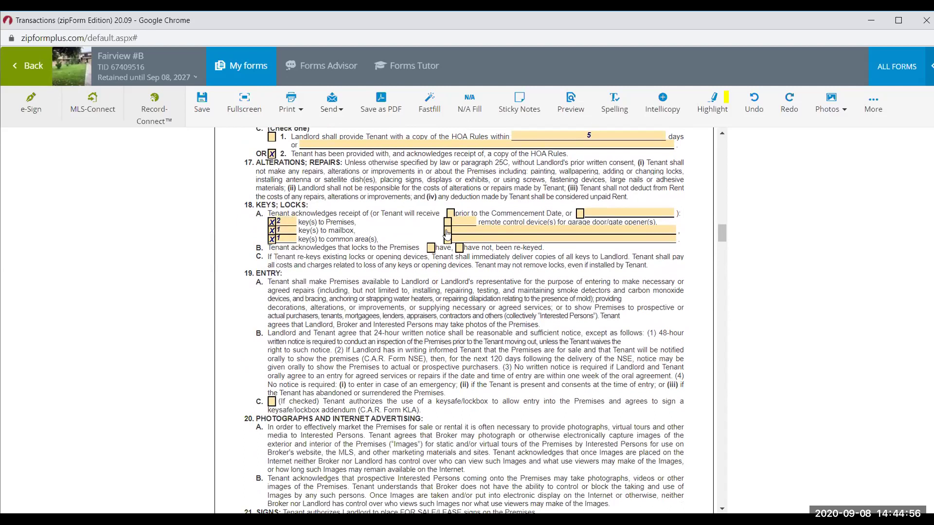
- In paragraph 18, add "1 garage remote" and "1 key fob to enter the front premises", and mark the locks as not re-keyed
click(487, 231)
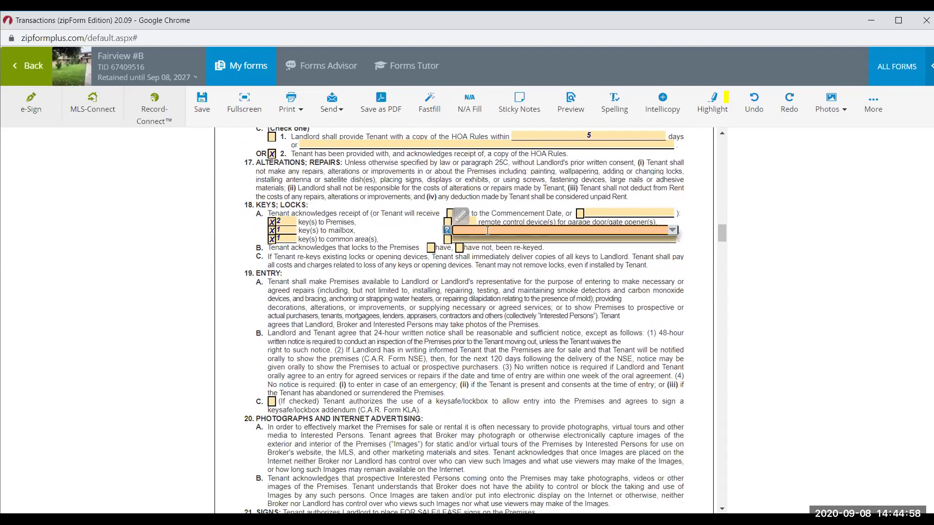
text(1 garage remote)
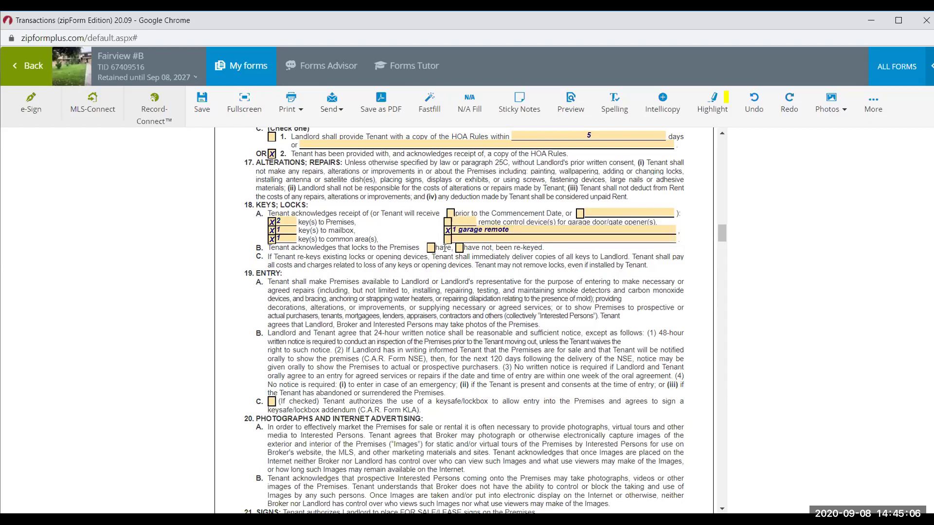
click(473, 238)
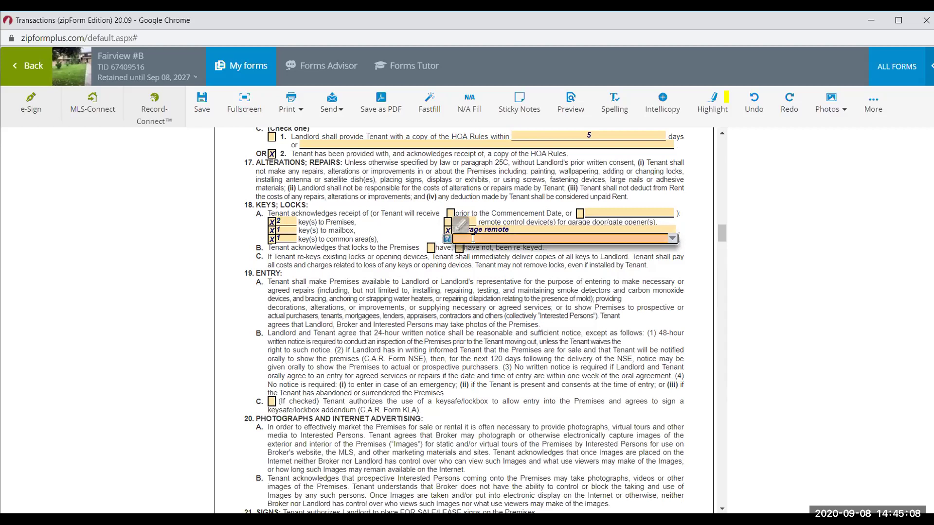
text(1 key fob to enter the front premises)
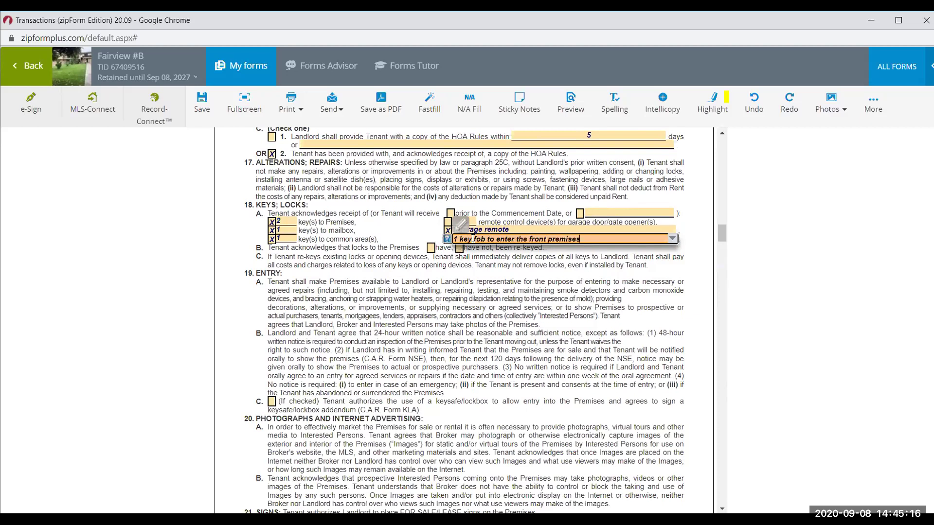
click(537, 310)
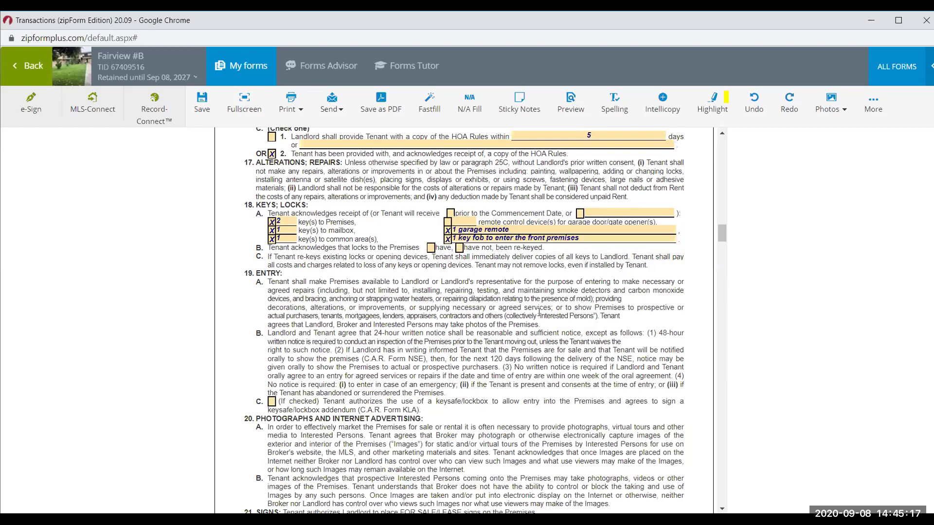
click(459, 248)
- Review paragraph 22, Assignment; Subletting, including the prohibition on subletting and short-term rentals
scroll(521, 382, down, 1)
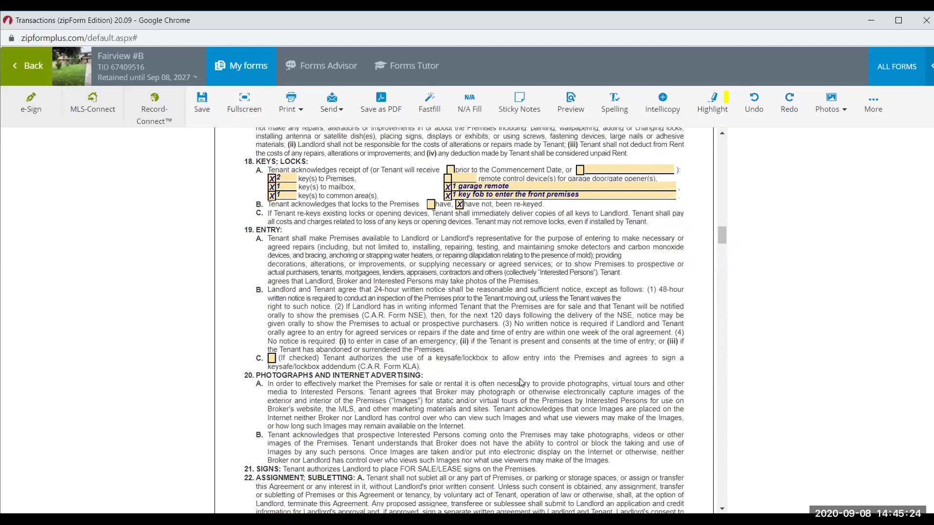
scroll(520, 383, down, 4)
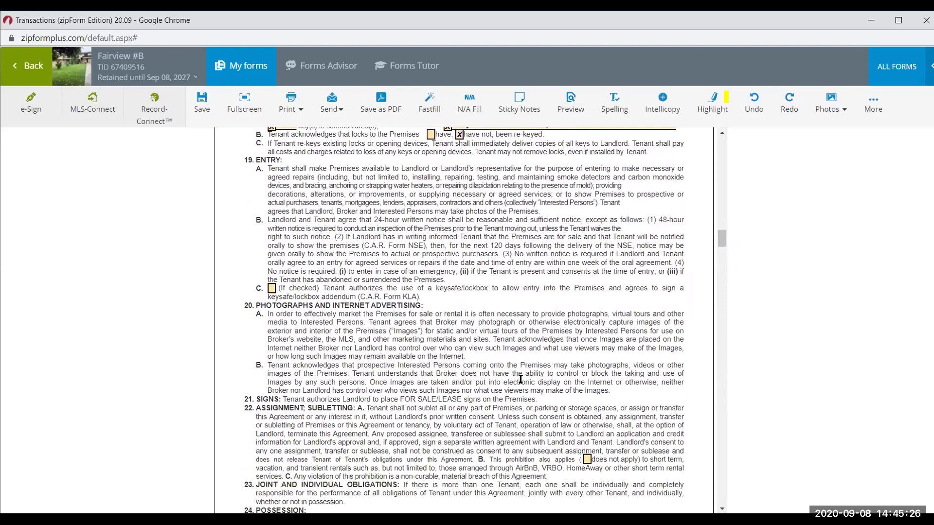
scroll(520, 380, down, 2)
scroll(485, 352, down, 1)
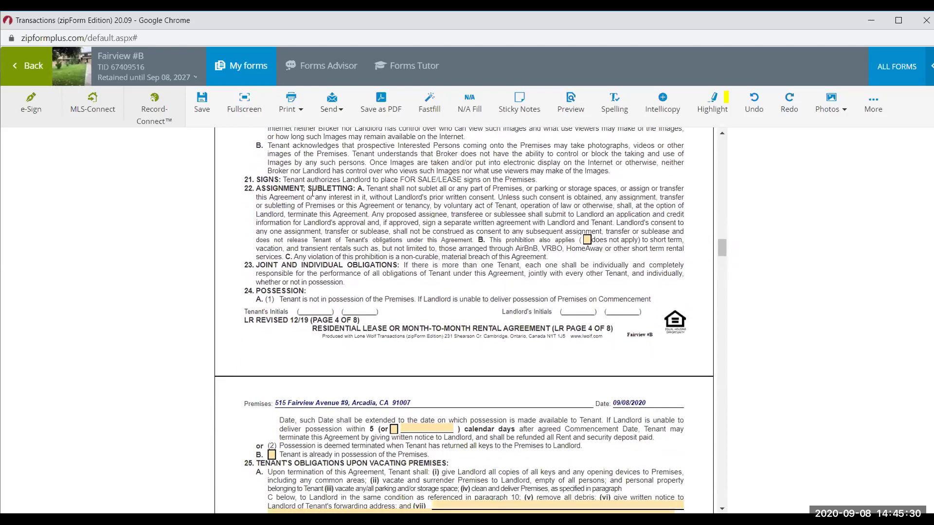
drag(279, 189, 357, 186)
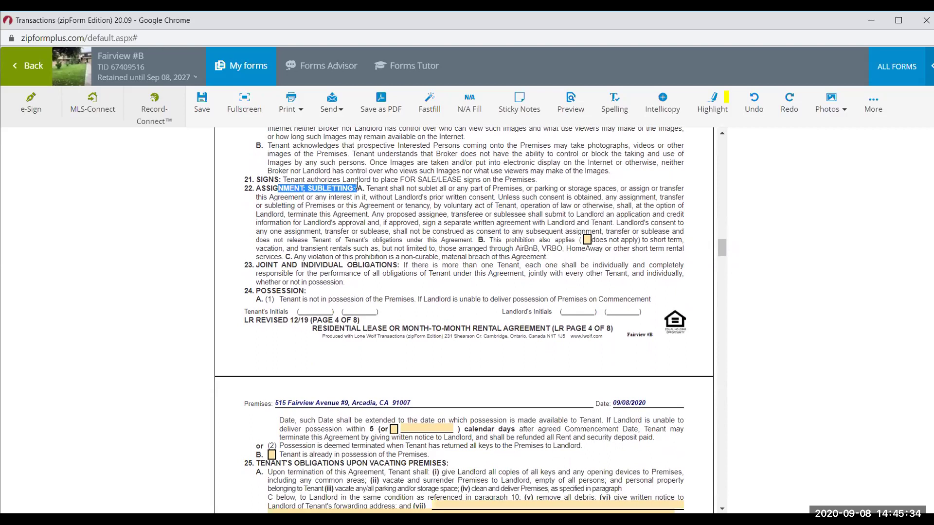
click(395, 216)
- In paragraph 46, Other Terms and Conditions, enter "Tenant is prohibited from subleasing or assigning this lease agreement." as an other term
scroll(395, 216, down, 15)
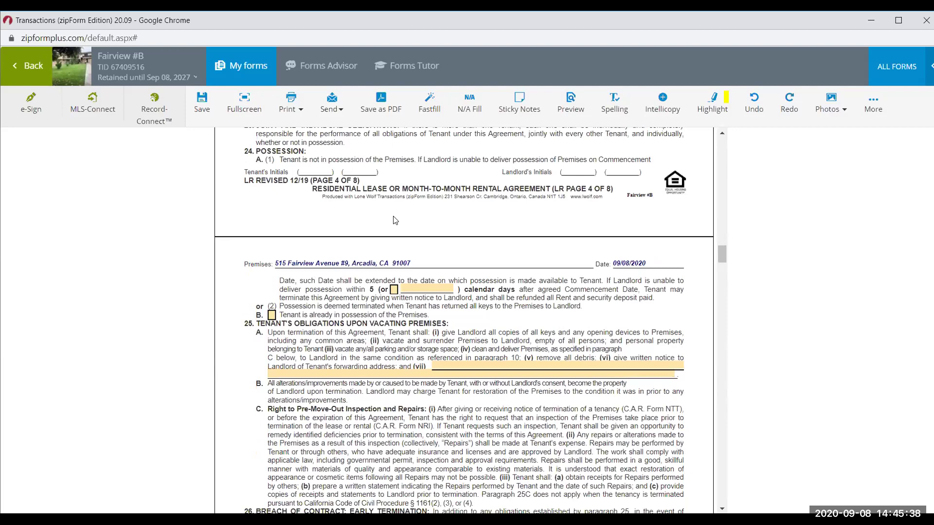
scroll(394, 216, down, 20)
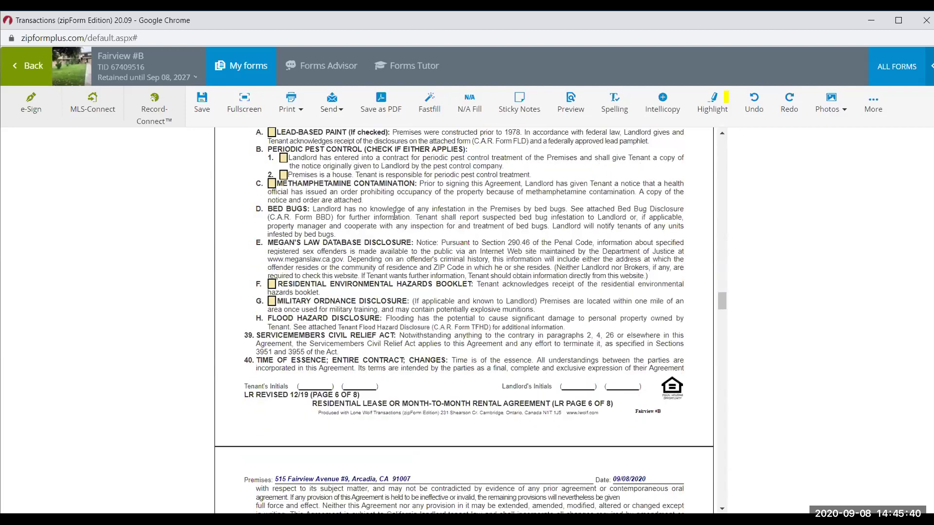
scroll(395, 216, up, 1)
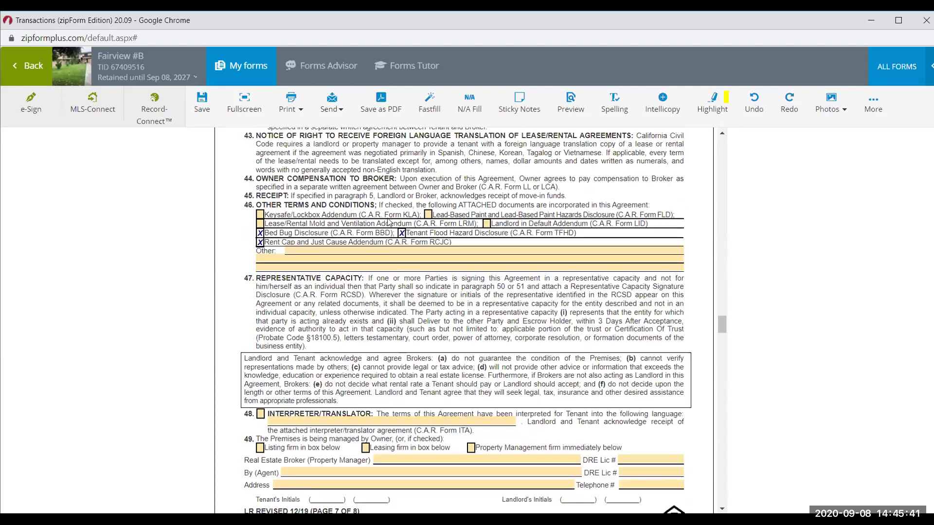
click(369, 250)
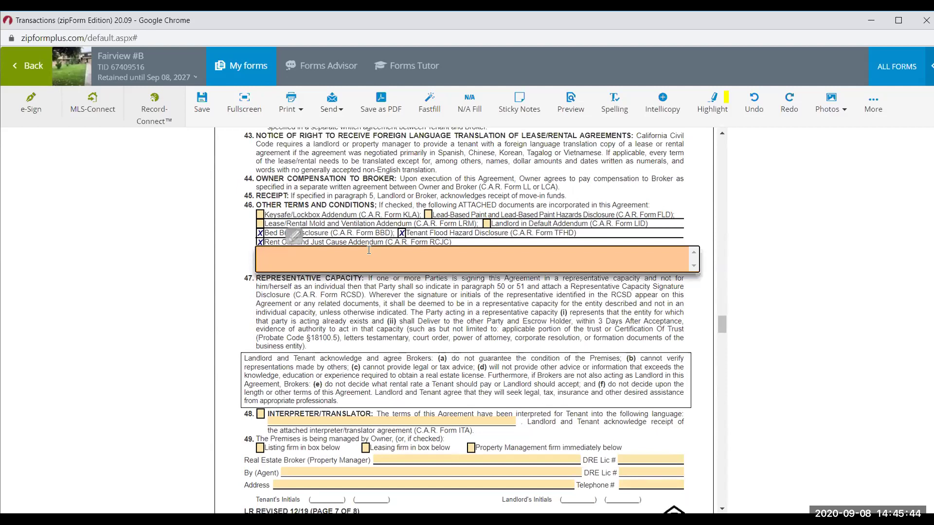
text(Tenant is prohibited from sublease)
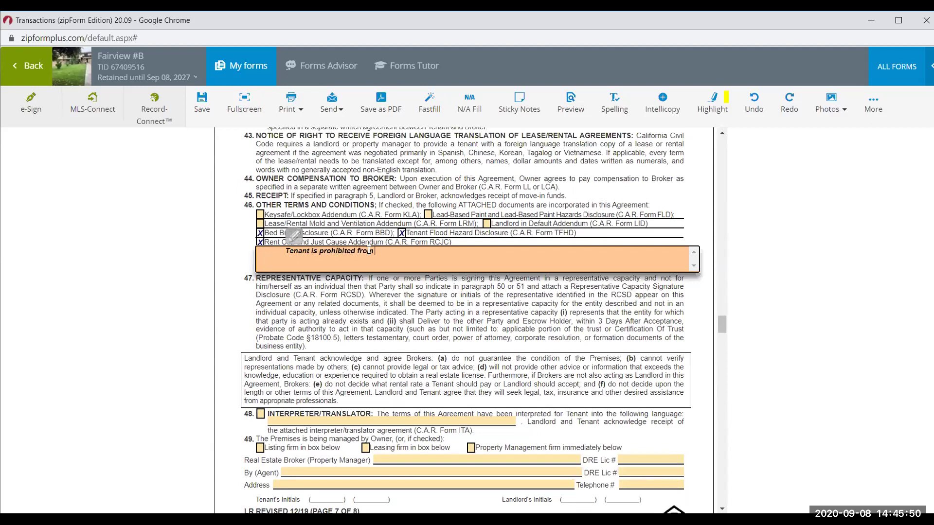
key(BackSpace)
text(ing or assigning)
key(BackSpace)
key(BackSpace)
text(gning this lease agreement.  NO)
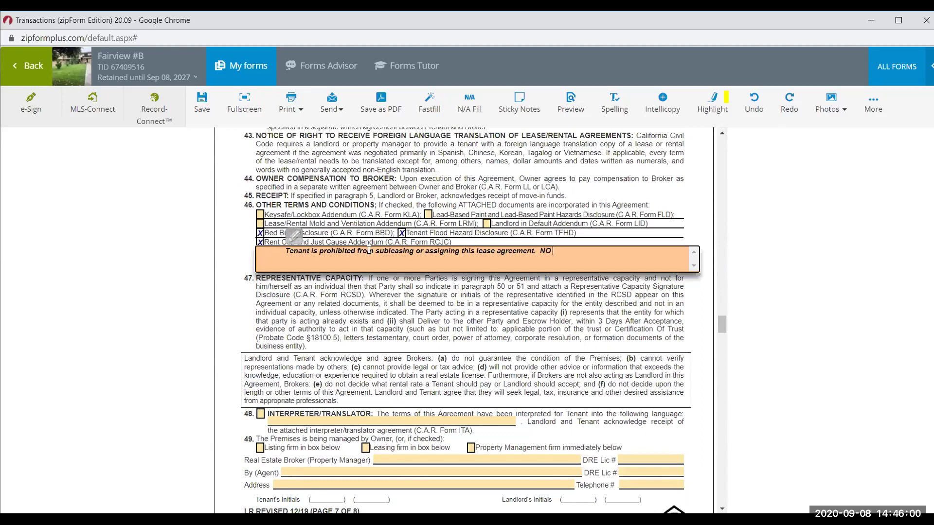
- Extend the other terms in paragraph 46 with "NO short term rentals or AIR BNB business rentals allowed. No business activity allowed whatosever"
text( short term rentals or AIR)
text(B )
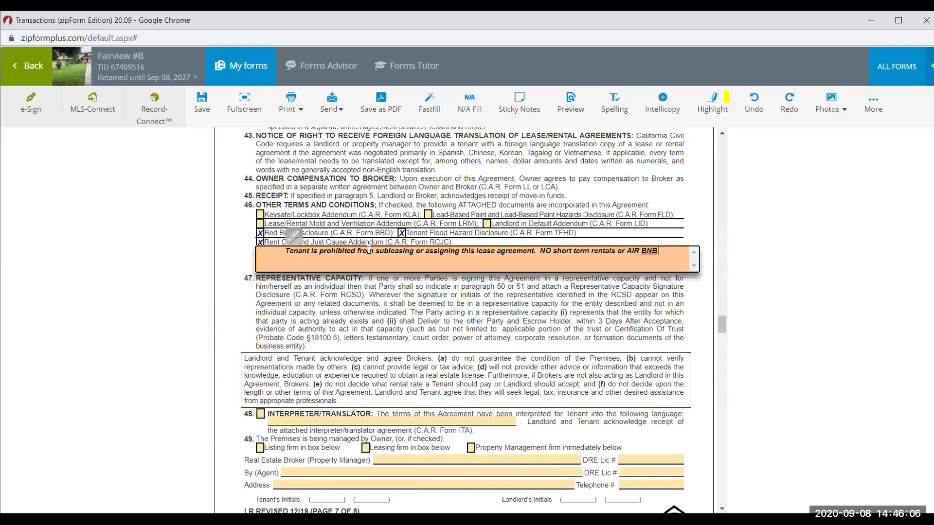
text(business rentals allowed.)
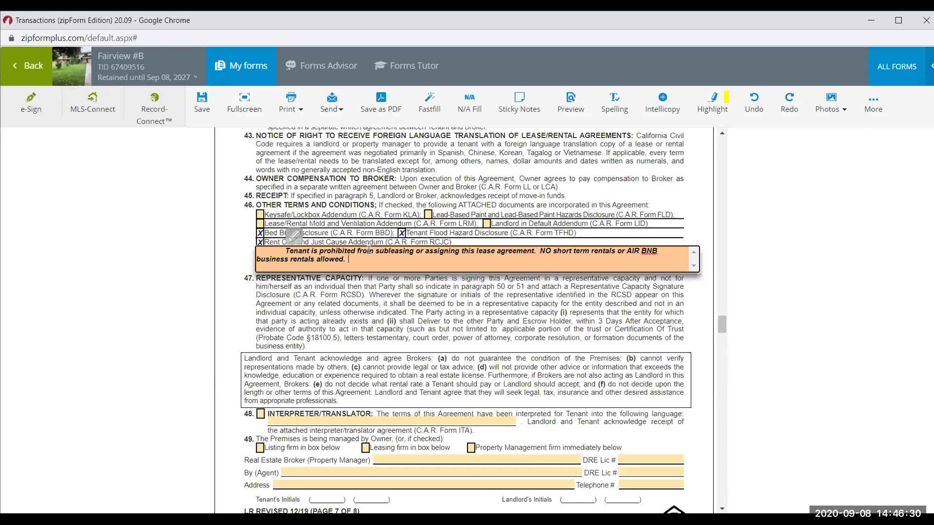
text(No business activity allowed whatosever)
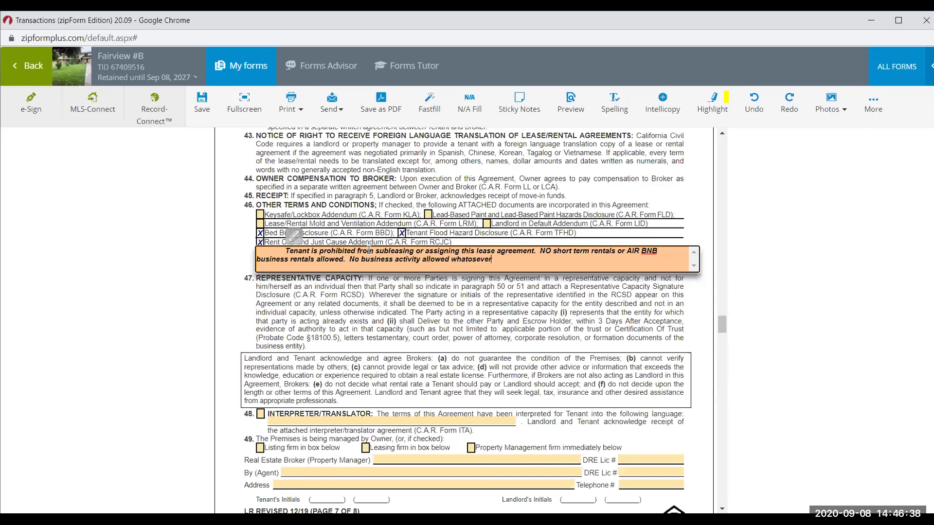
click(427, 306)
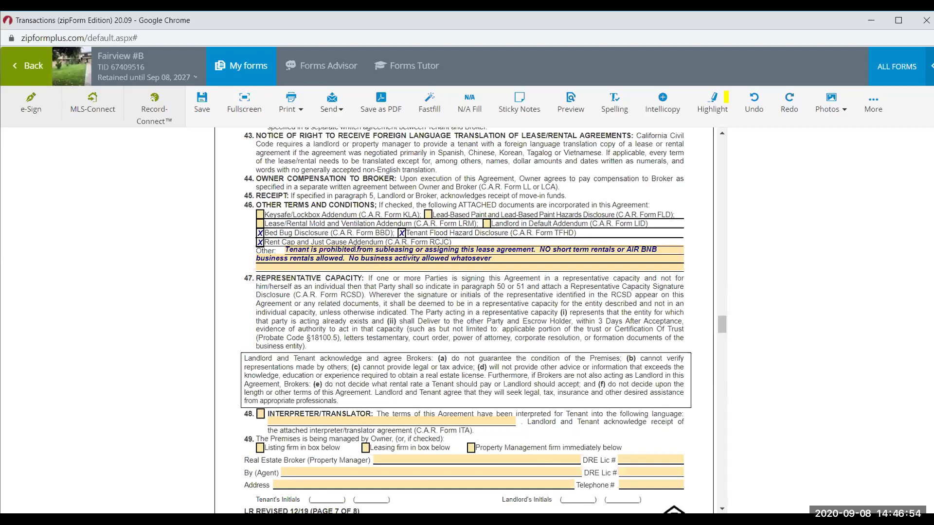
click(553, 262)
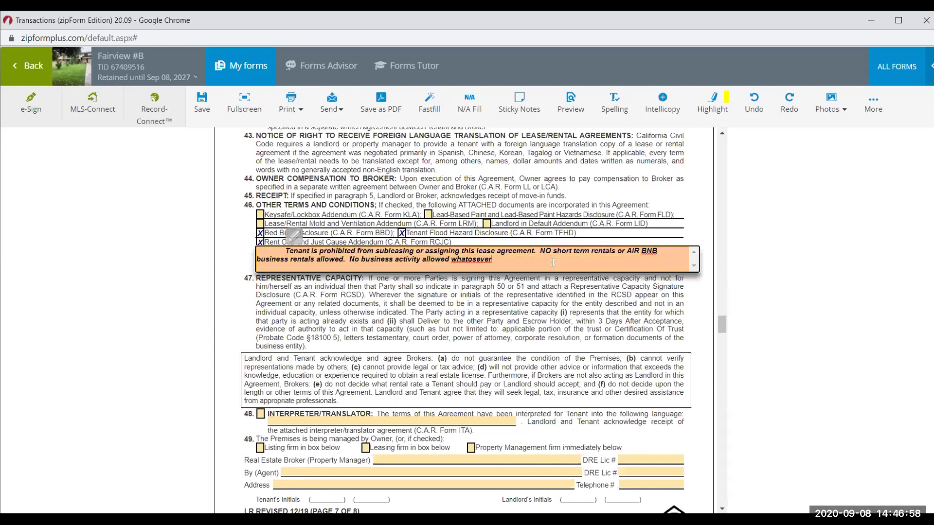
click(536, 321)
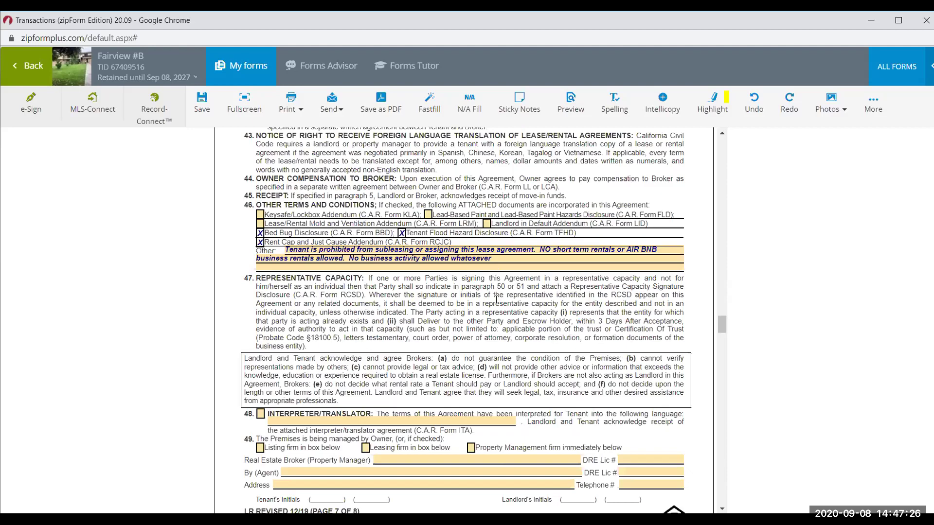
- Review paragraph 25, Tenant's Obligations upon Vacating Premises, including the condition in which the premises must be delivered
scroll(496, 298, up, 4)
scroll(496, 299, up, 15)
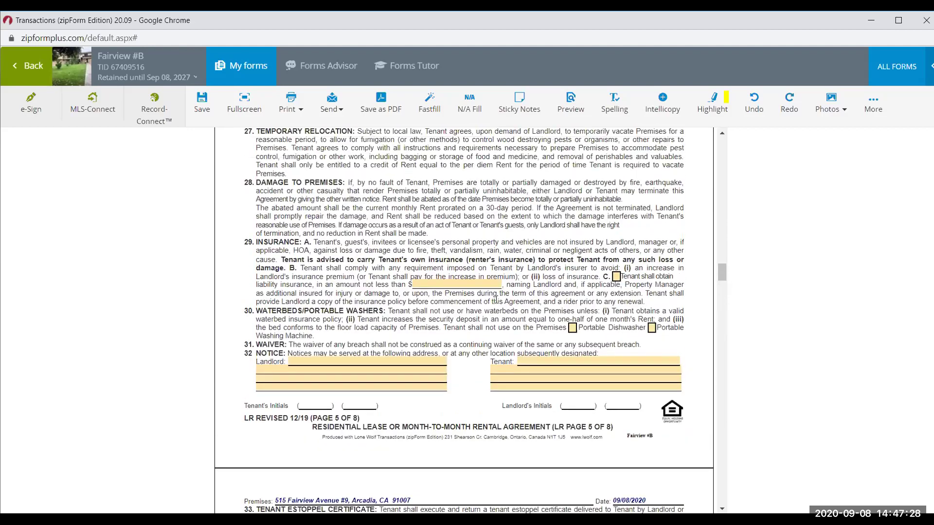
scroll(496, 299, up, 9)
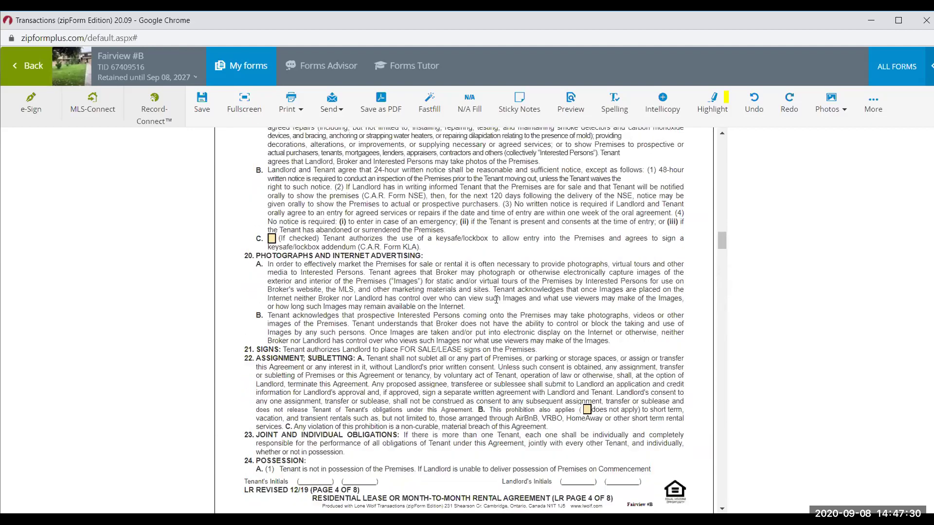
scroll(496, 301, up, 3)
scroll(496, 302, down, 11)
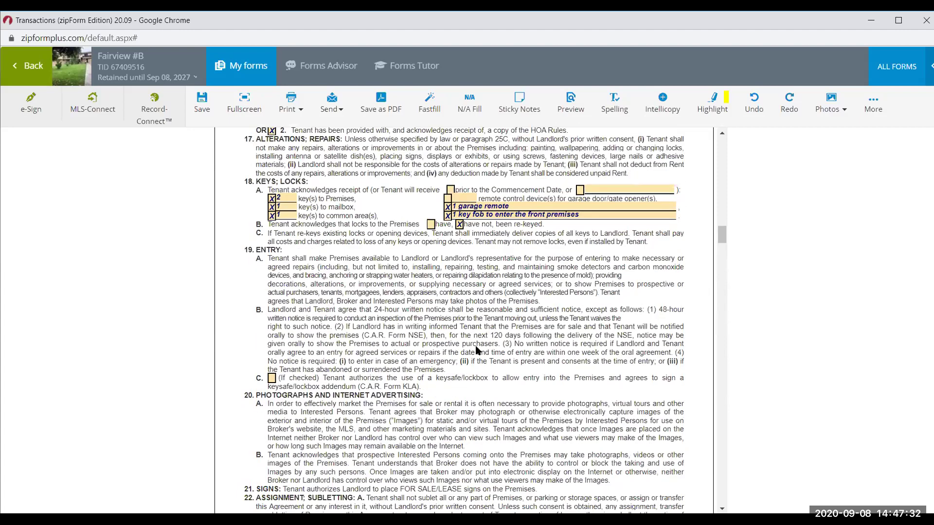
scroll(476, 350, down, 3)
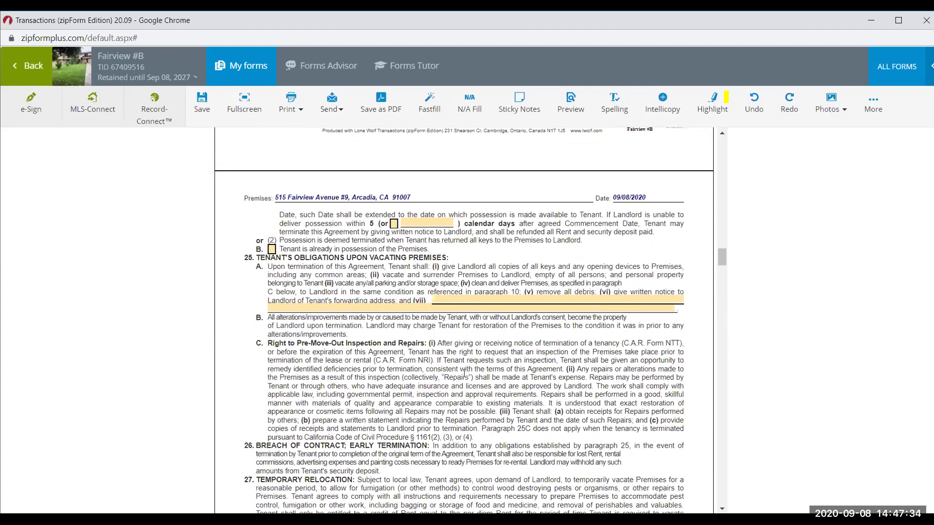
scroll(487, 364, down, 1)
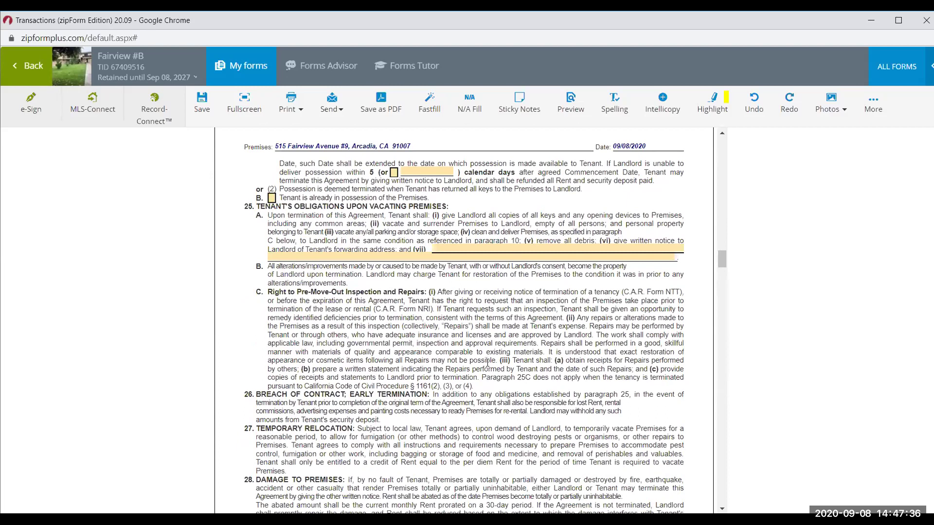
drag(334, 201, 416, 202)
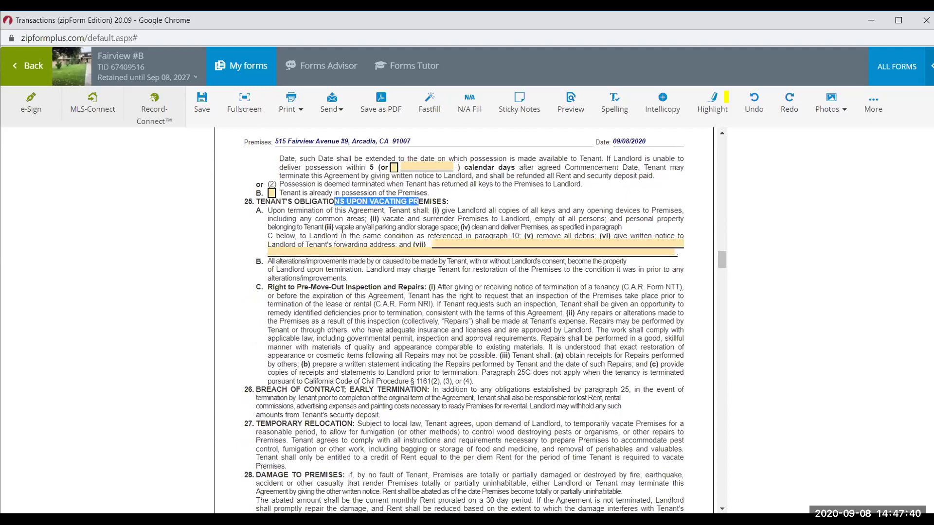
drag(378, 236, 500, 235)
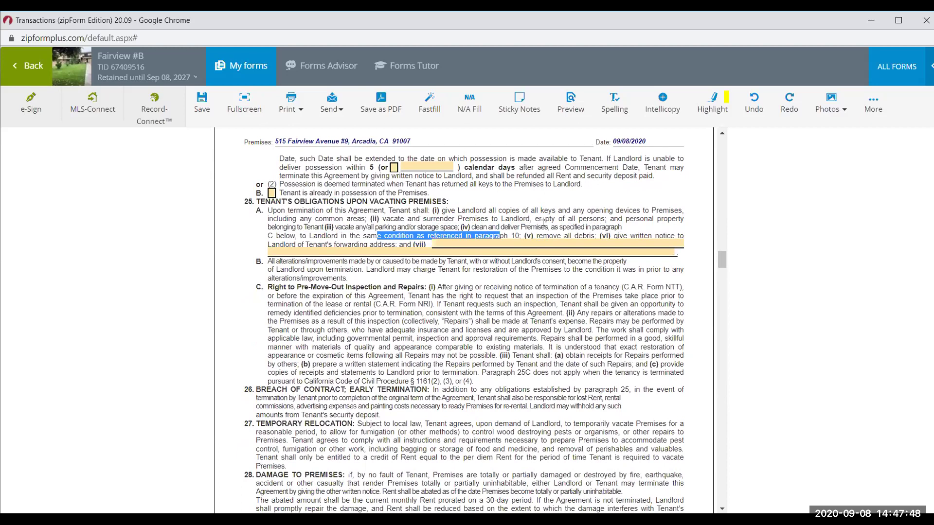
click(559, 212)
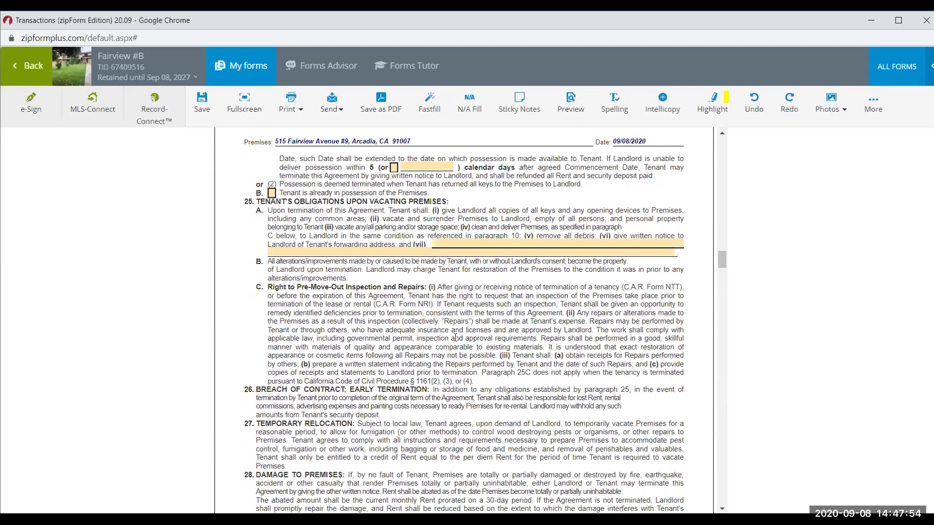
- In paragraph 29C, Insurance, require the tenant to obtain liability insurance in an amount not less than $100,000.00
scroll(456, 338, down, 1)
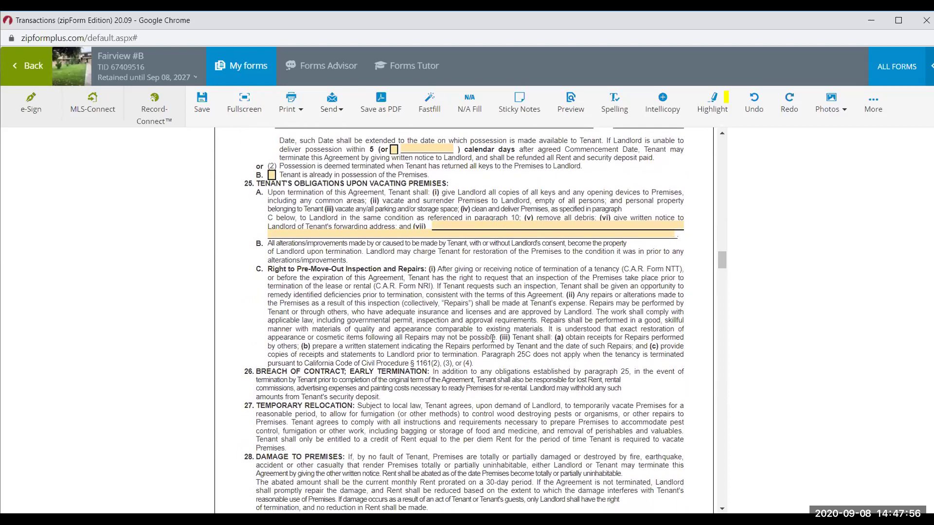
scroll(493, 339, down, 3)
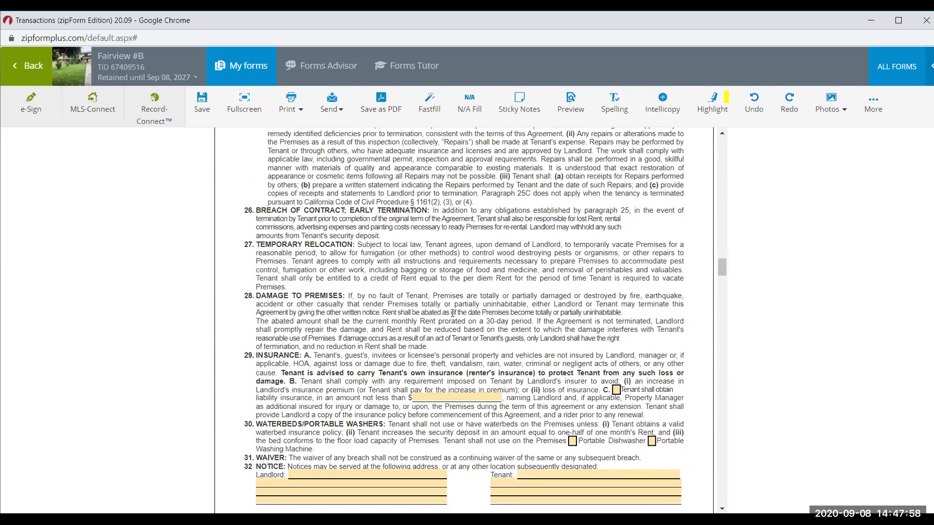
scroll(453, 313, down, 1)
scroll(453, 313, down, 1)
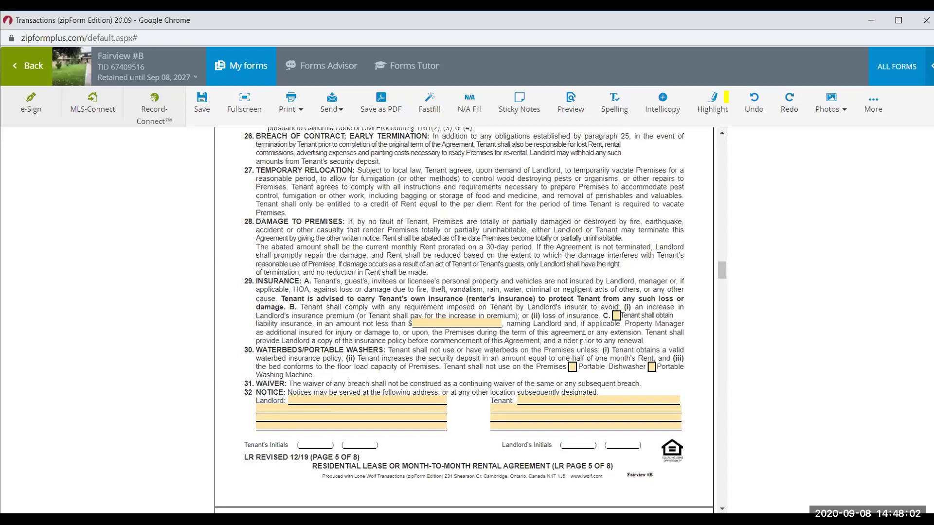
click(616, 317)
click(480, 323)
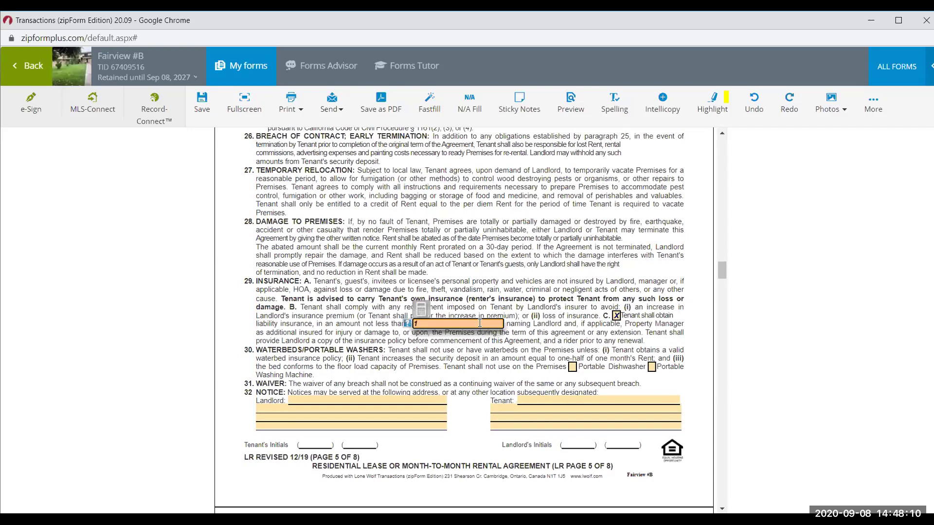
text(000)
key(BackSpace)
text(000)
click(530, 291)
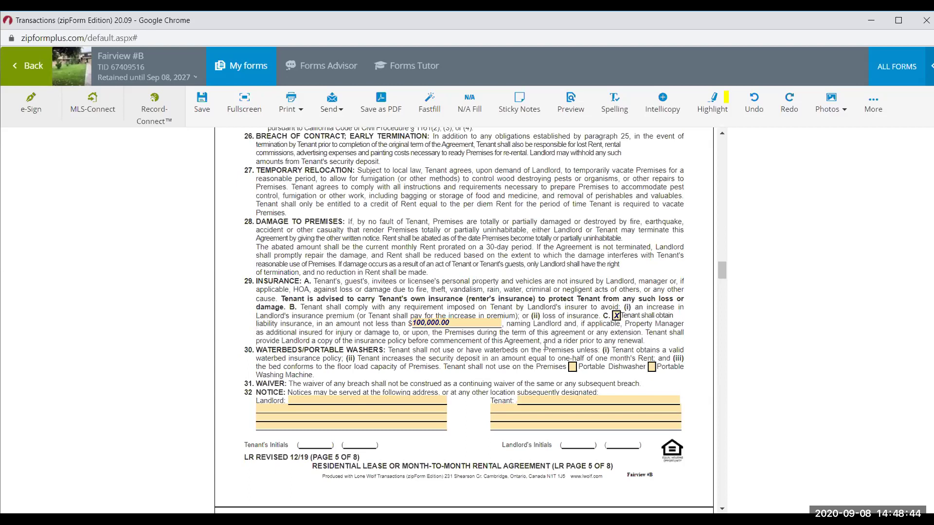
scroll(545, 346, down, 1)
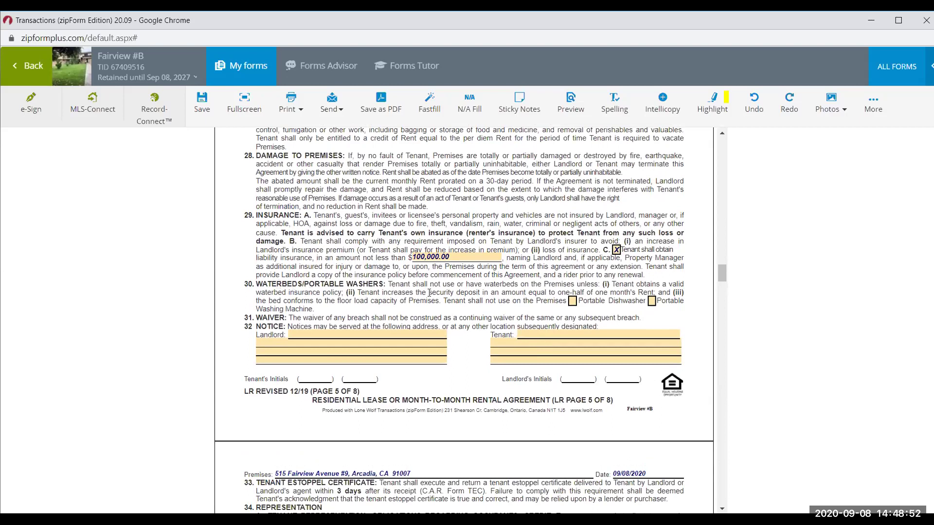
scroll(451, 292, down, 3)
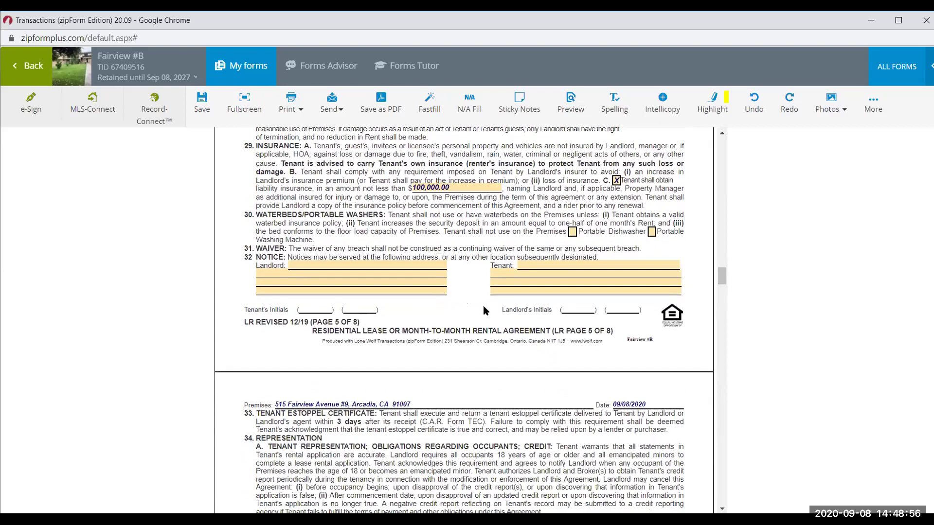
scroll(483, 311, down, 1)
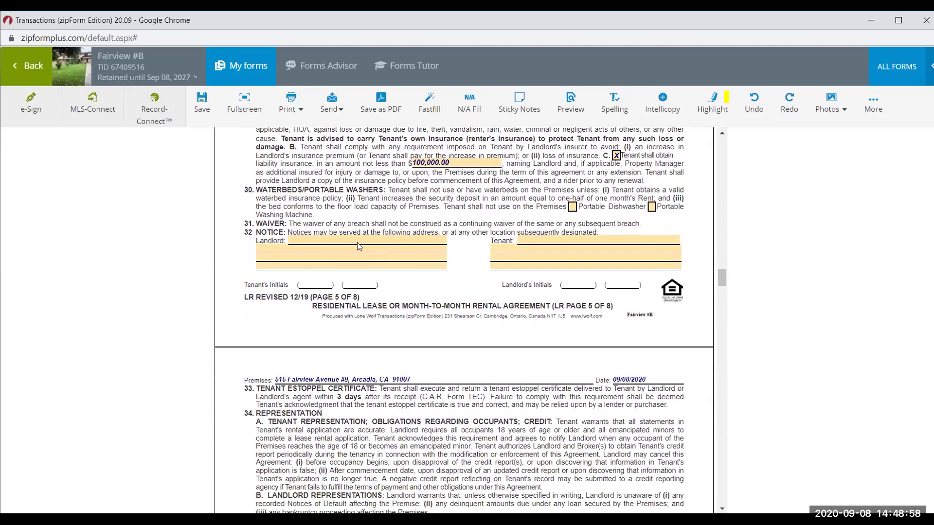
click(359, 246)
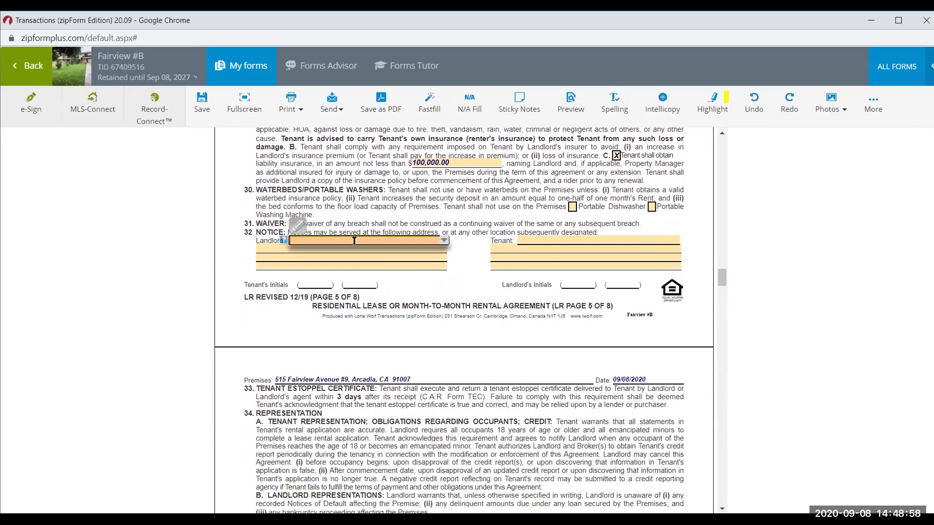
click(450, 305)
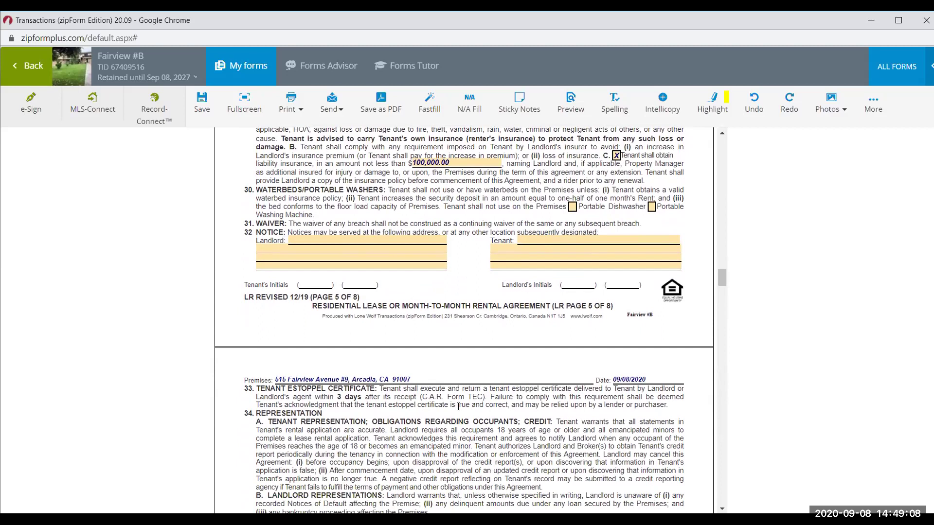
- In paragraph 38, Statutory Disclosures, mark the lead-based paint disclosure and the residential environmental hazards booklet as applicable
scroll(458, 407, down, 5)
scroll(459, 411, down, 3)
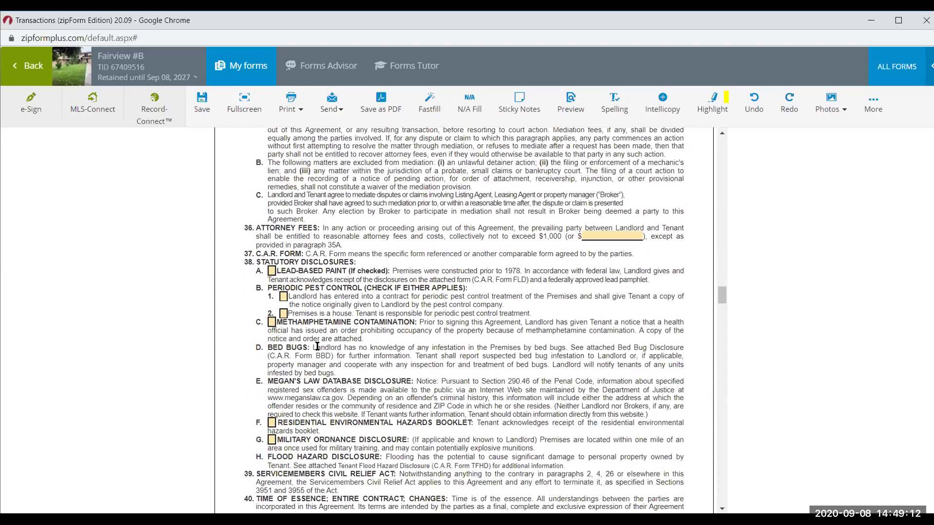
scroll(338, 305, down, 2)
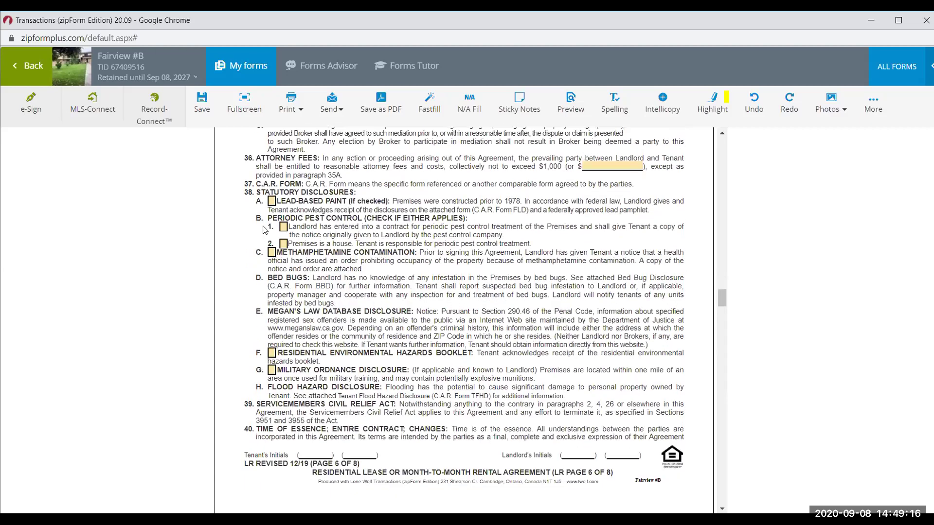
click(271, 201)
click(284, 244)
click(284, 245)
scroll(363, 296, down, 1)
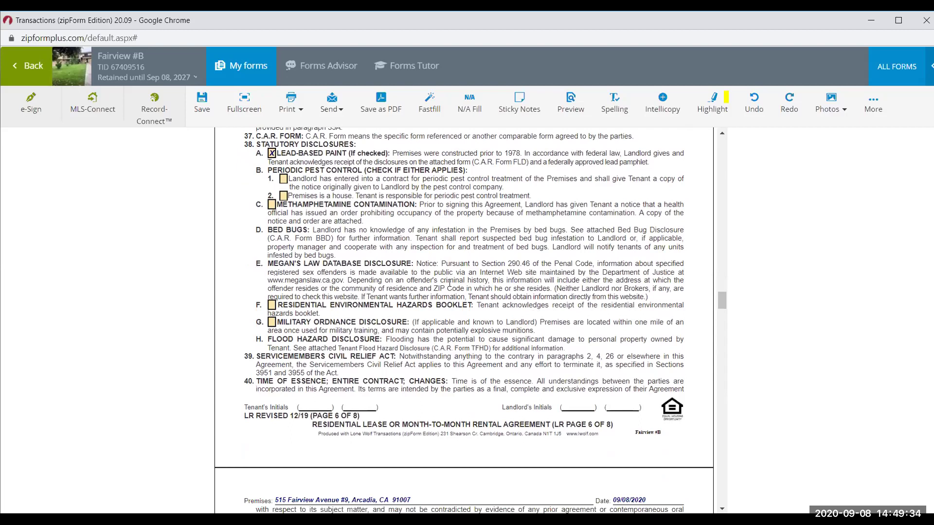
scroll(449, 283, down, 1)
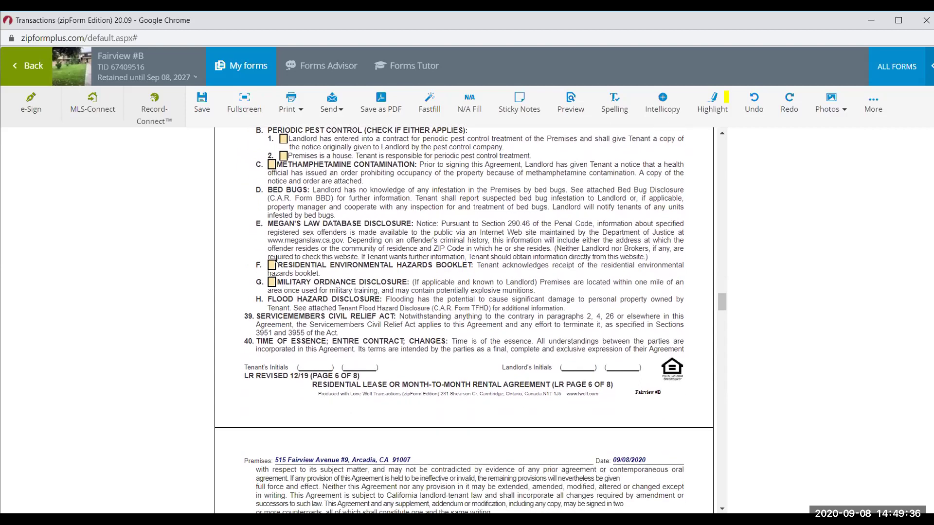
click(271, 265)
- In paragraph 41A, Agency Confirmation, mark the landlord's brokerage firm as the broker of the landlord only
scroll(468, 312, down, 1)
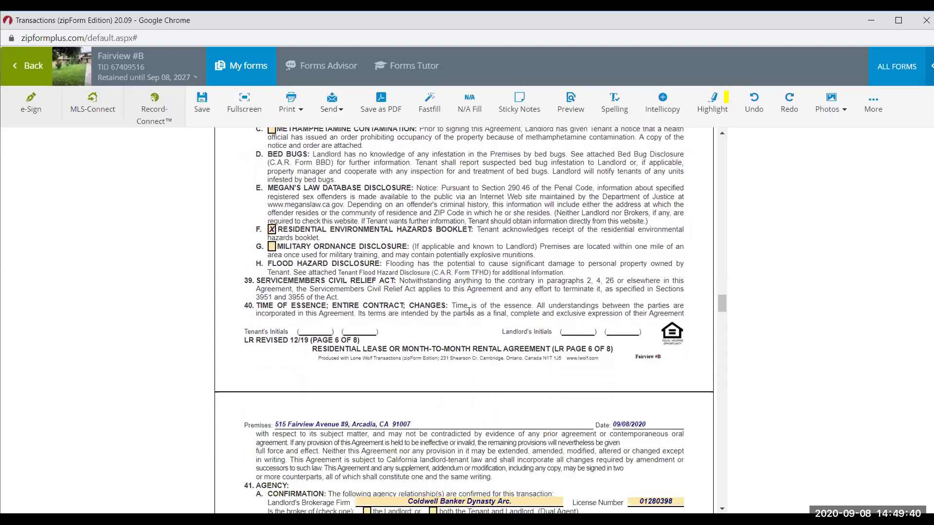
scroll(469, 313, down, 1)
scroll(421, 313, down, 5)
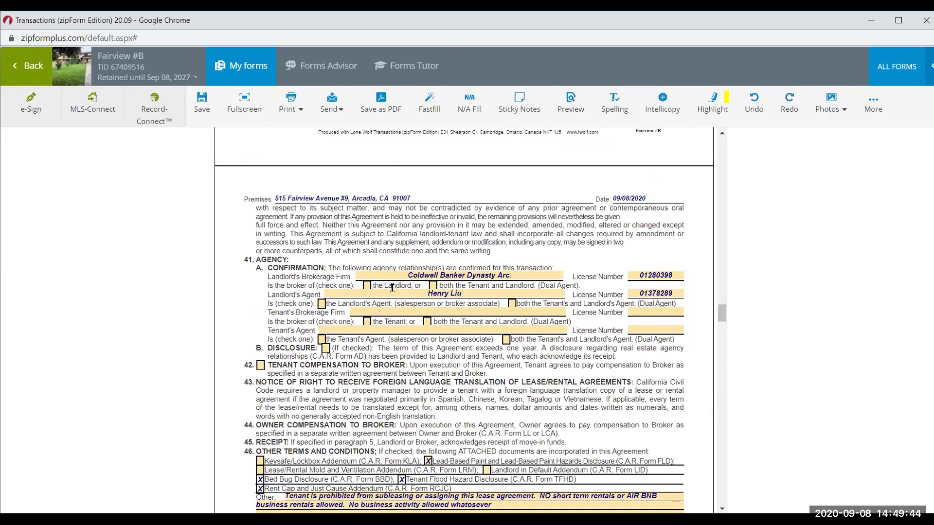
click(367, 285)
- Enter "ABC realty" as the tenant's brokerage firm in paragraph 41A and mark it as the broker of the tenant
click(371, 313)
text(ABC realto)
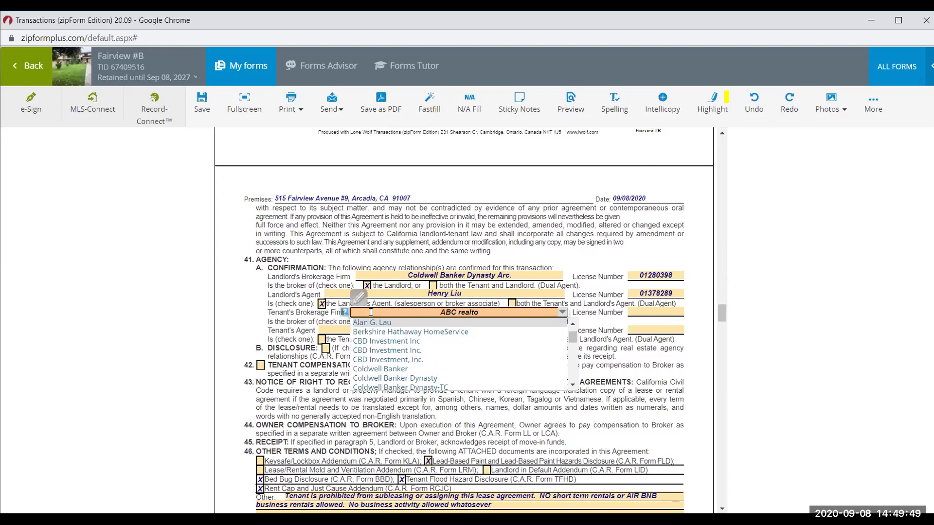
key(BackSpace)
text(y)
click(450, 329)
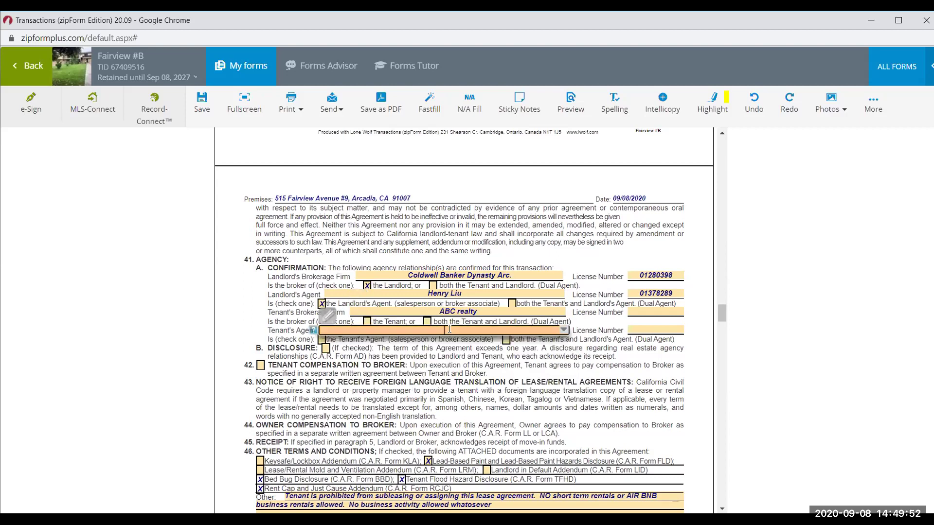
click(367, 321)
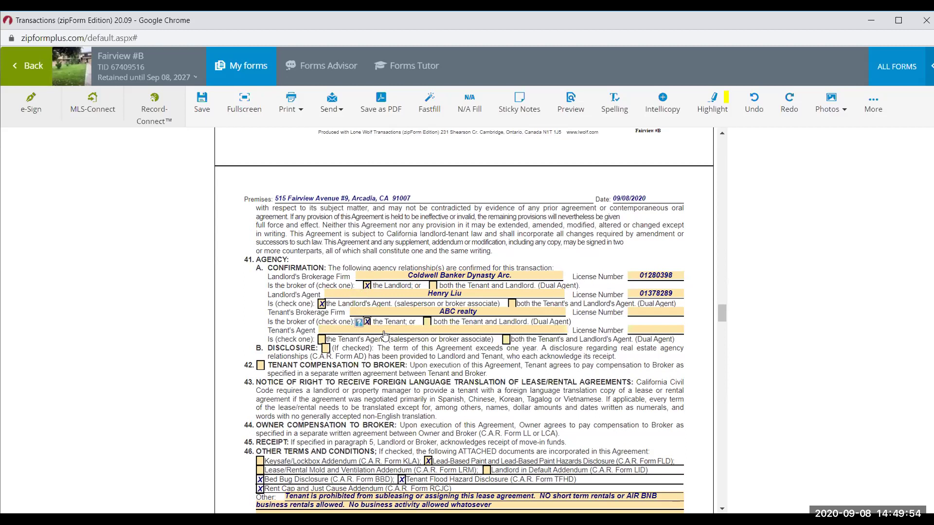
- Enter the tenant's agent's name in paragraph 41A and mark the paragraph 41B agency disclosure for a term exceeding one year
click(403, 329)
text(sally realtor)
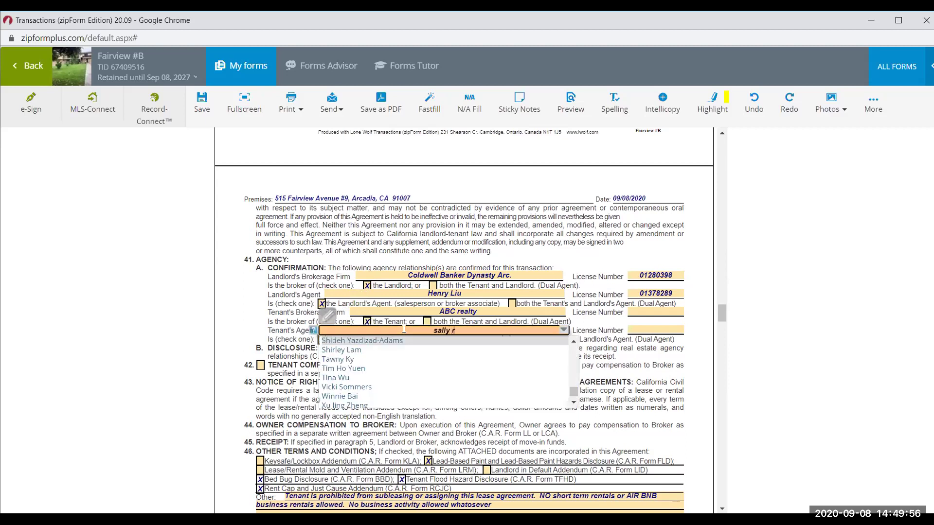
scroll(486, 360, up, 3)
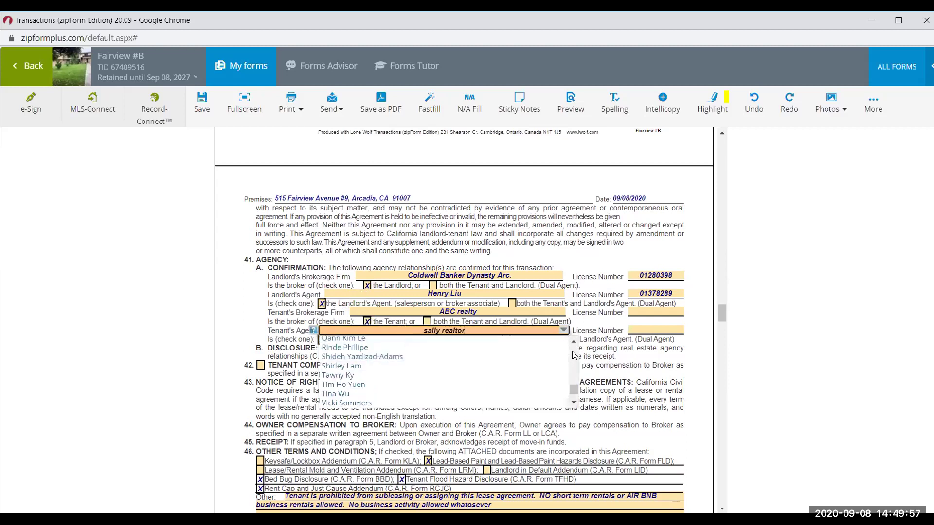
click(625, 368)
scroll(394, 331, down, 4)
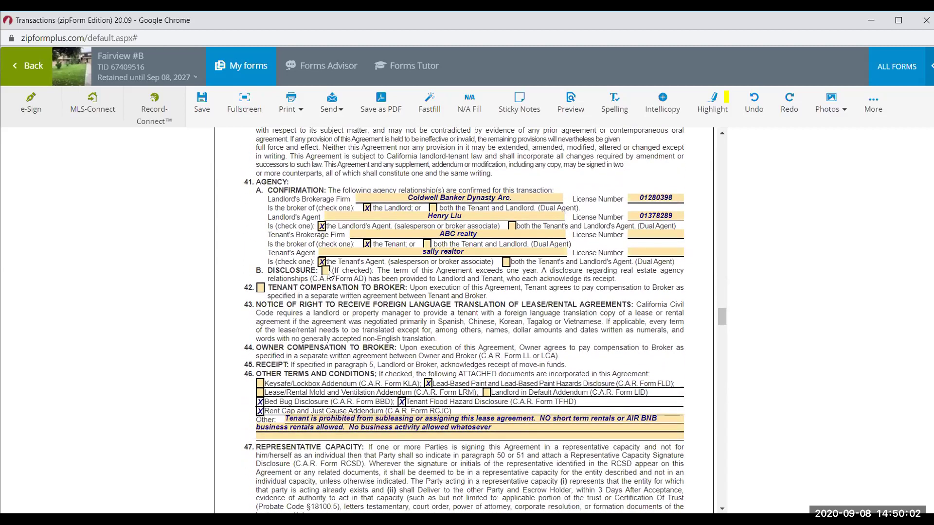
click(326, 271)
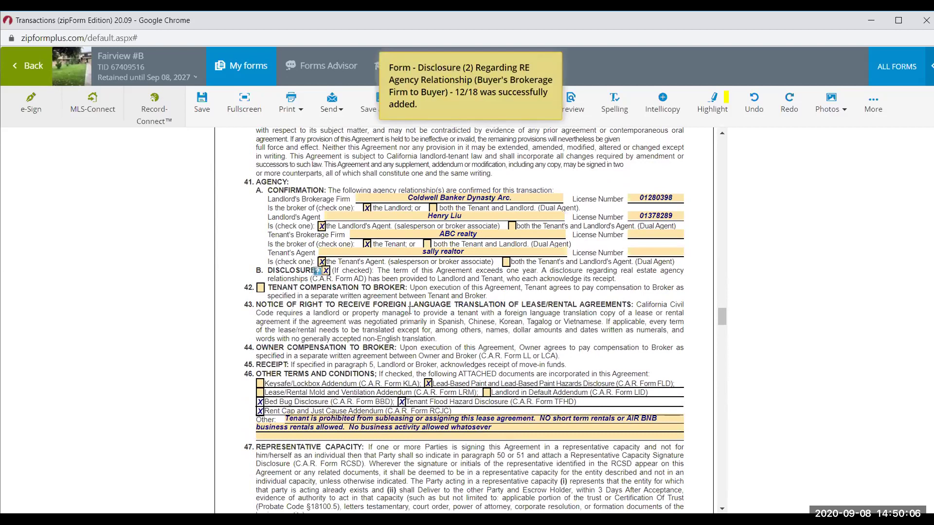
- End the existing other terms in paragraph 46 with a period and add "Landlord will deduct $300 for cleaning fee at expiration of lease."
scroll(458, 345, down, 2)
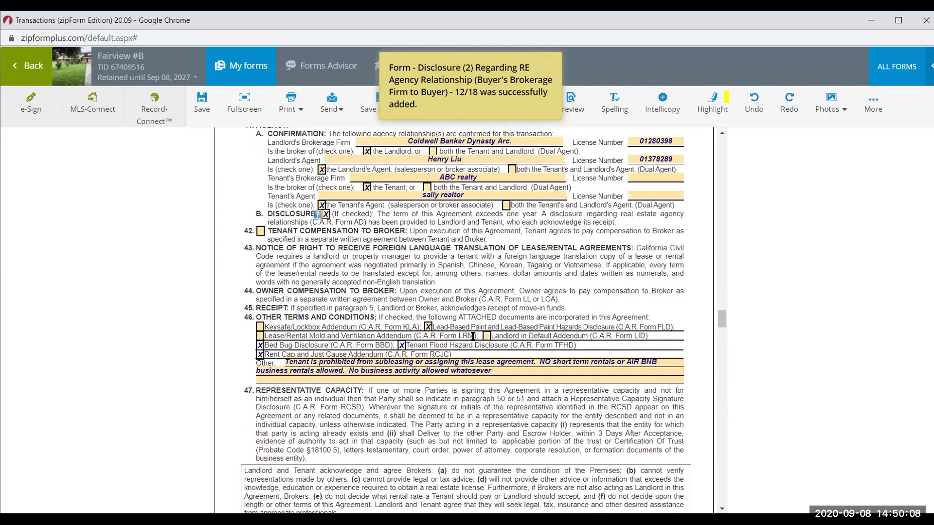
click(526, 369)
text(.)
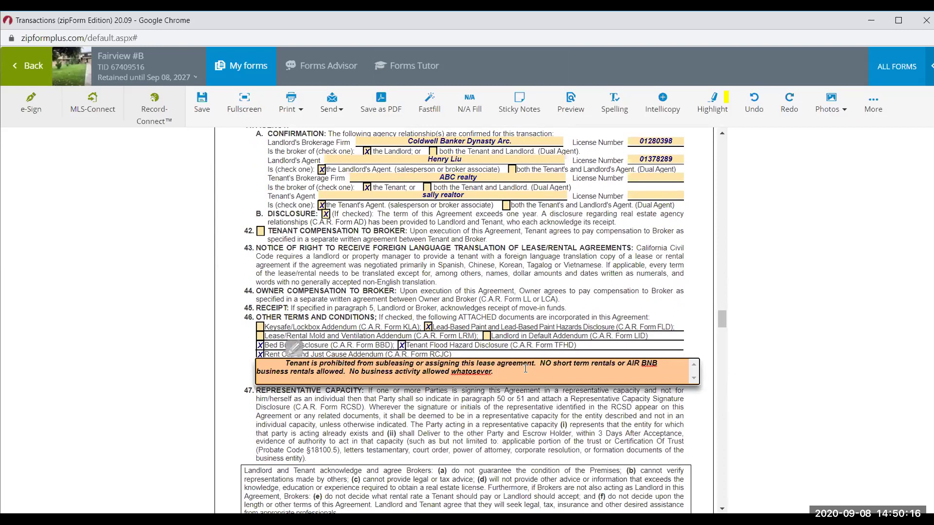
text(Landlord will deduct $3000)
key(BackSpace)
text(for cleaning fee at)
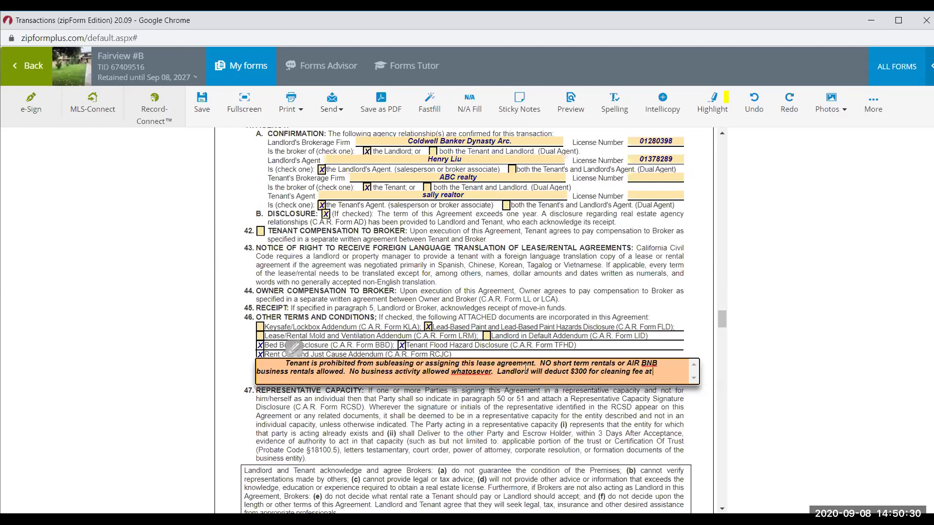
text( expiratino of)
key(BackSpace)
key(BackSpace)
key(BackSpace)
key(BackSpace)
text(on of lease,)
text( .)
- Add "NO visitors shall live on property for longer than 5 days without Landlord consent." to the other terms in paragraph 46
text(NO)
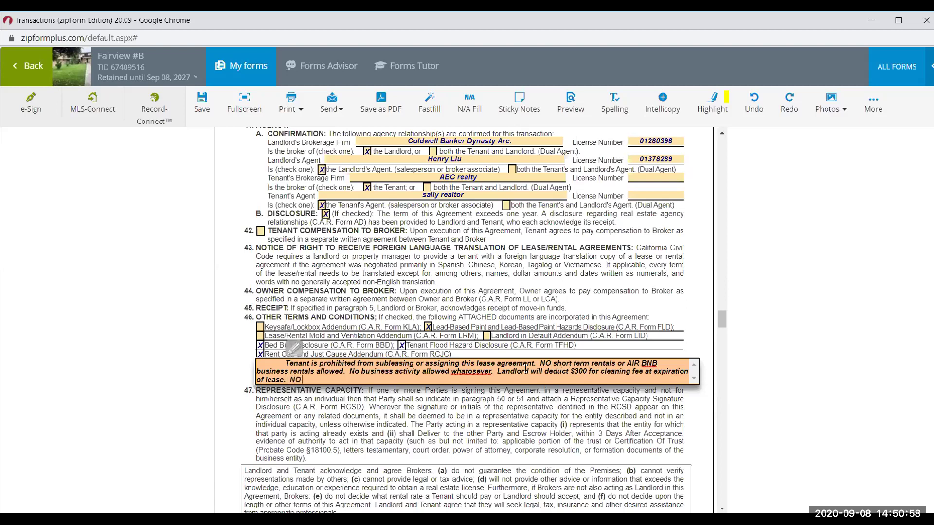
text( visitors shall live on property for longer than)
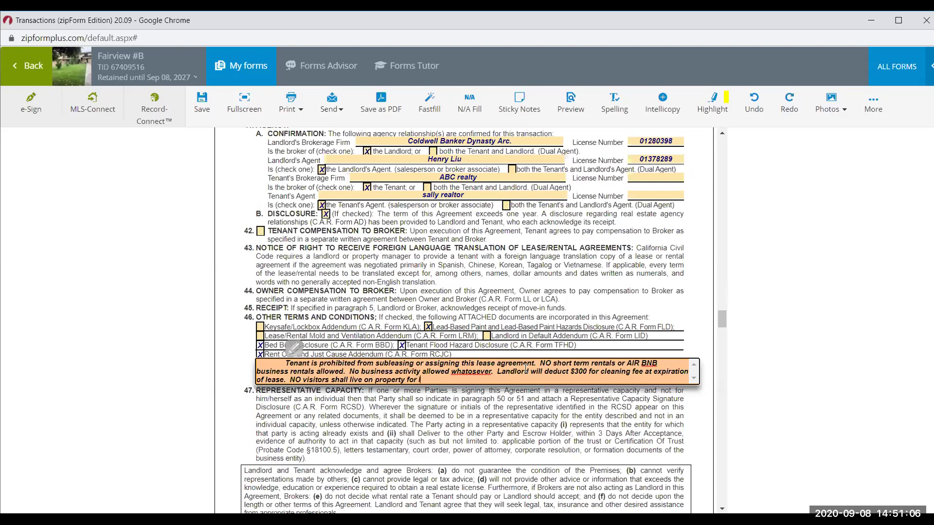
text( 5 days without Laon)
key(BackSpace)
key(BackSpace)
text(ndlord consent.)
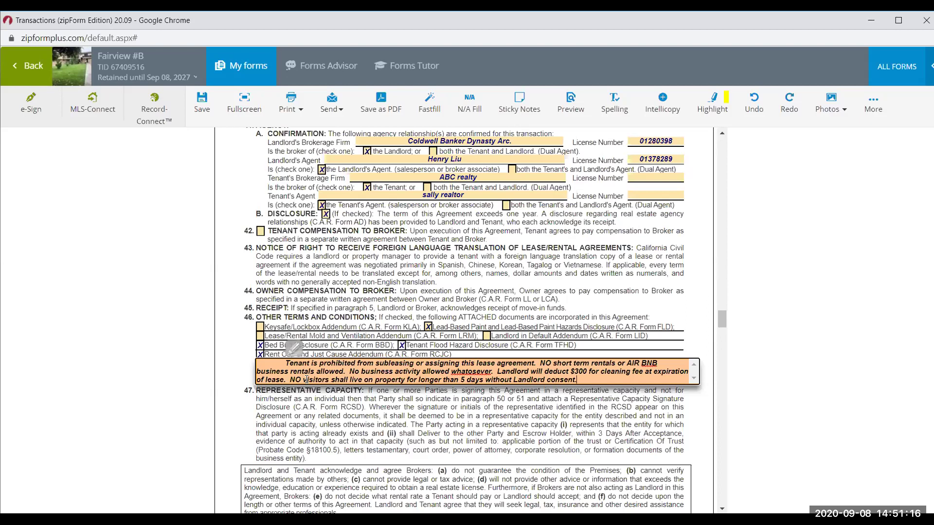
drag(406, 253, 396, 254)
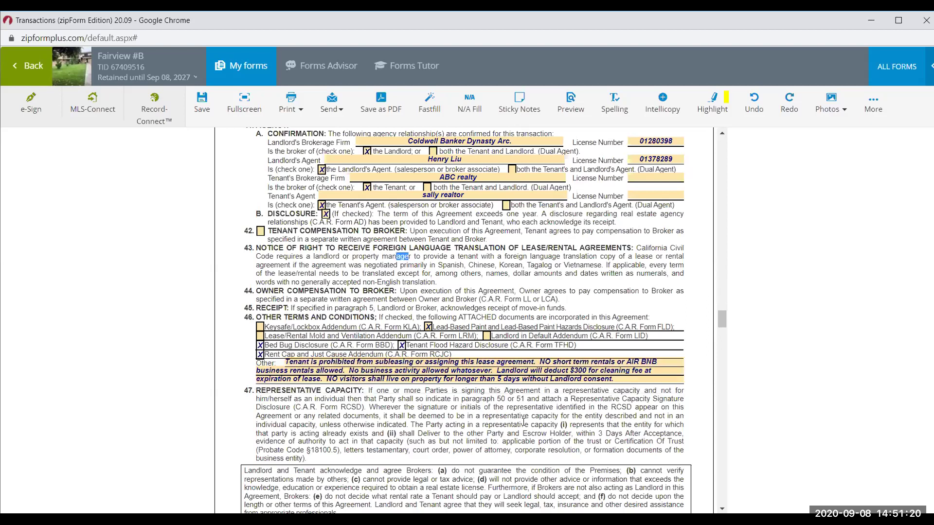
click(498, 420)
- Review paragraphs 47 to 49, including the interpreter/translator clause and the options for who manages the premises
scroll(498, 420, down, 2)
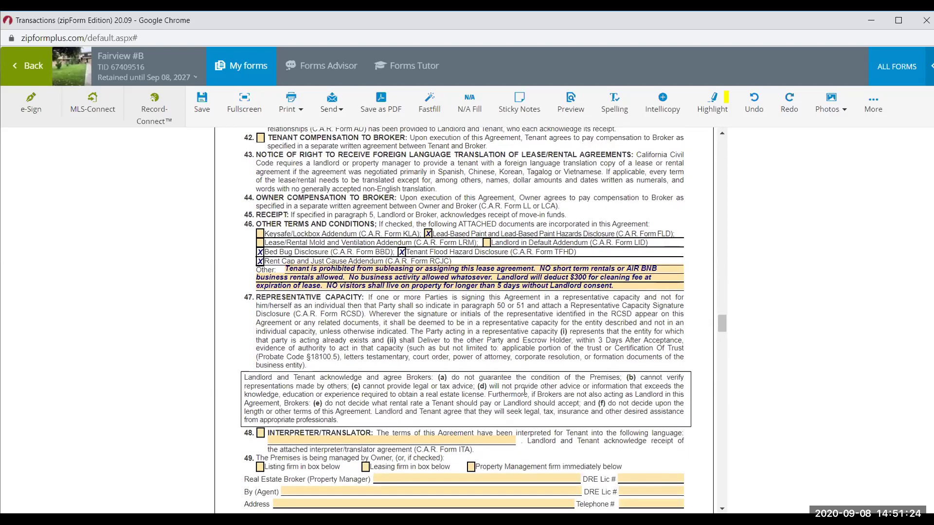
scroll(525, 392, down, 2)
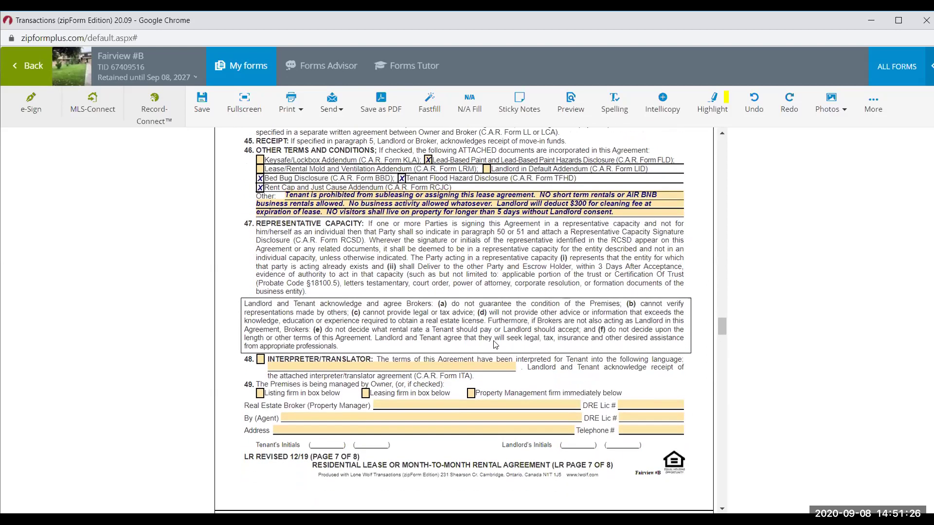
scroll(494, 345, down, 2)
scroll(494, 344, down, 2)
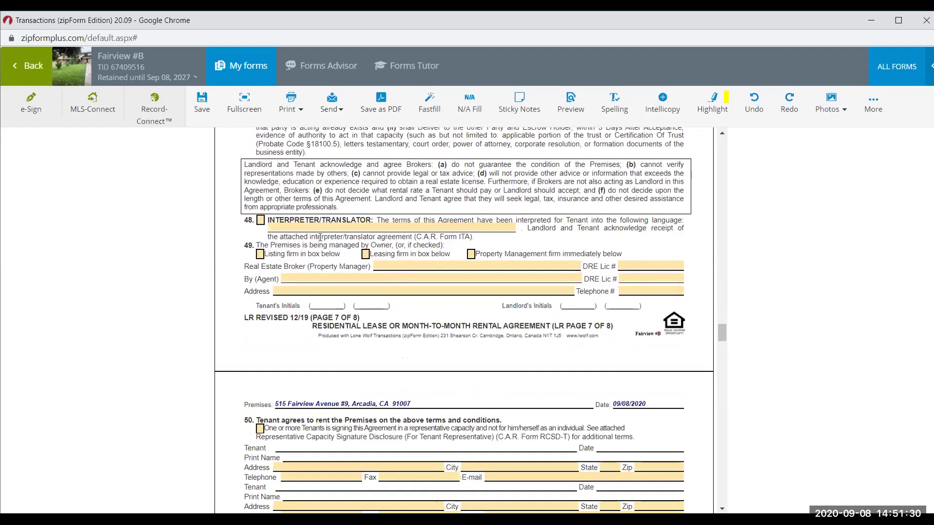
drag(320, 238, 430, 245)
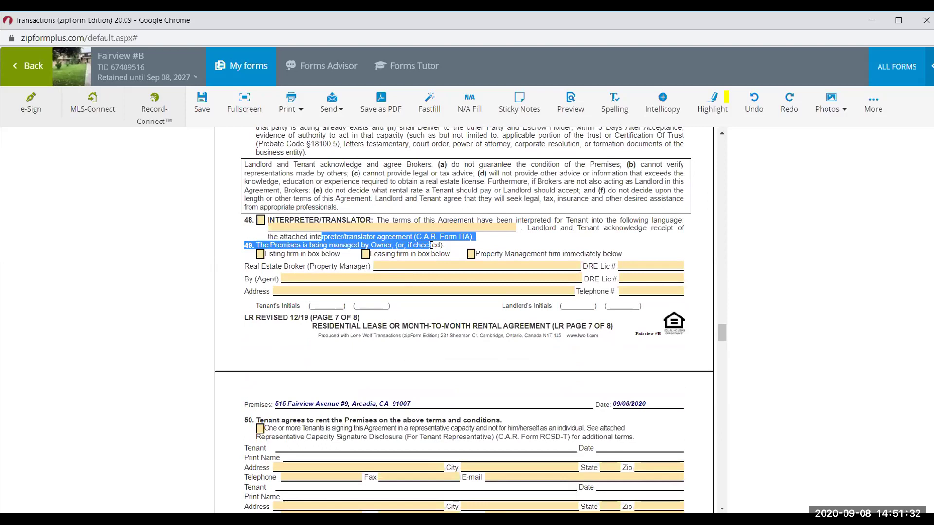
click(430, 245)
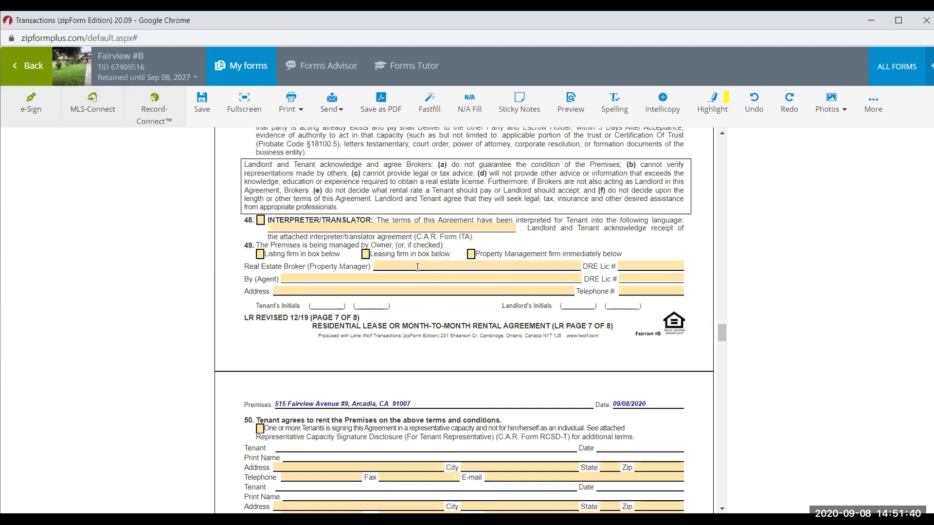
click(418, 267)
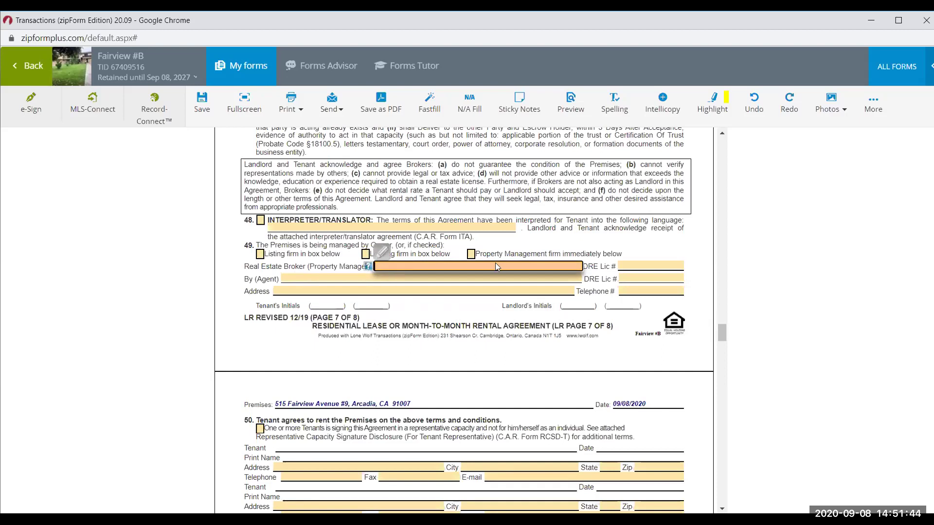
click(534, 245)
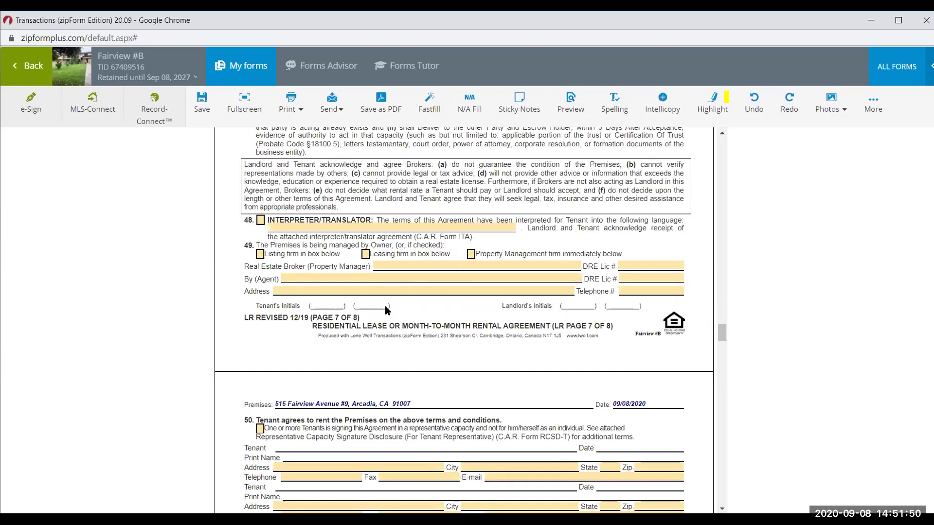
- In paragraph 49, fill in the property manager line with the landlord's name followed by "is self-manging the condo"
click(417, 266)
text(Landlord J)
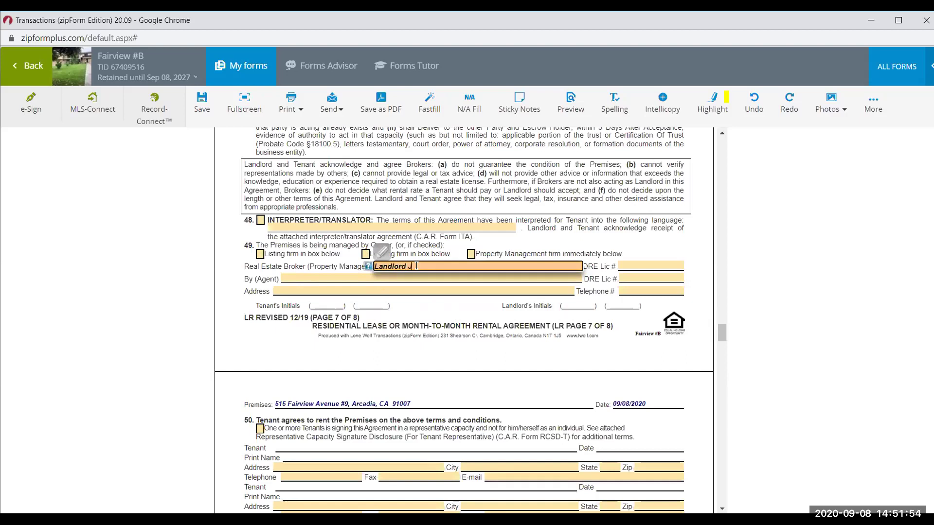
text(ohn Smith is self-manging the)
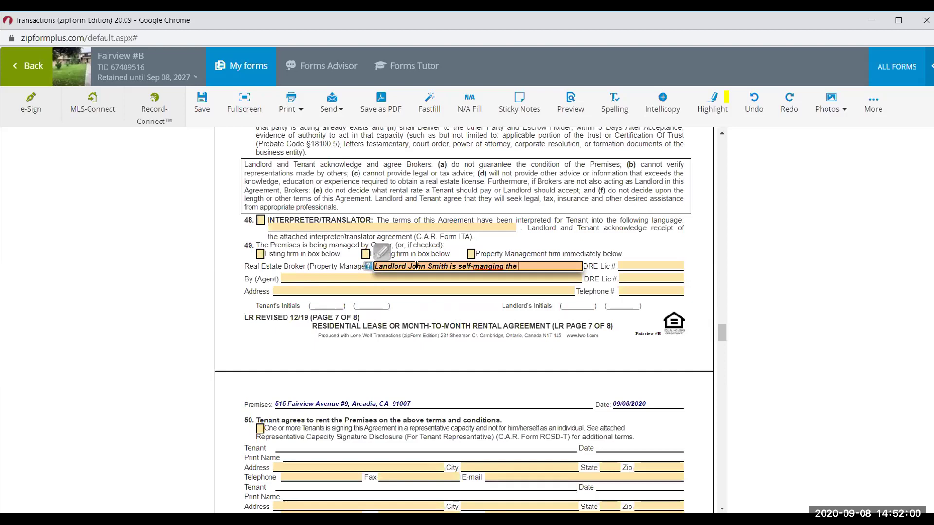
text( condo)
click(554, 241)
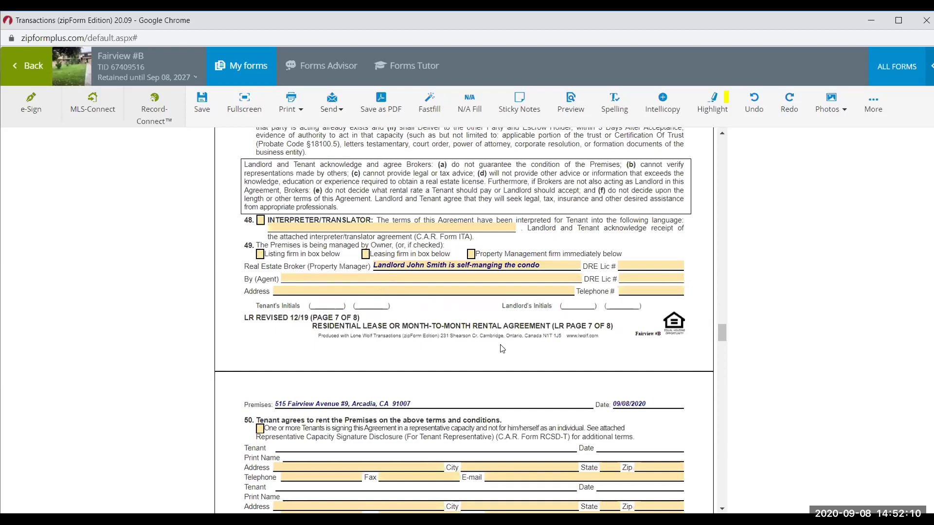
scroll(505, 345, down, 1)
scroll(509, 339, down, 3)
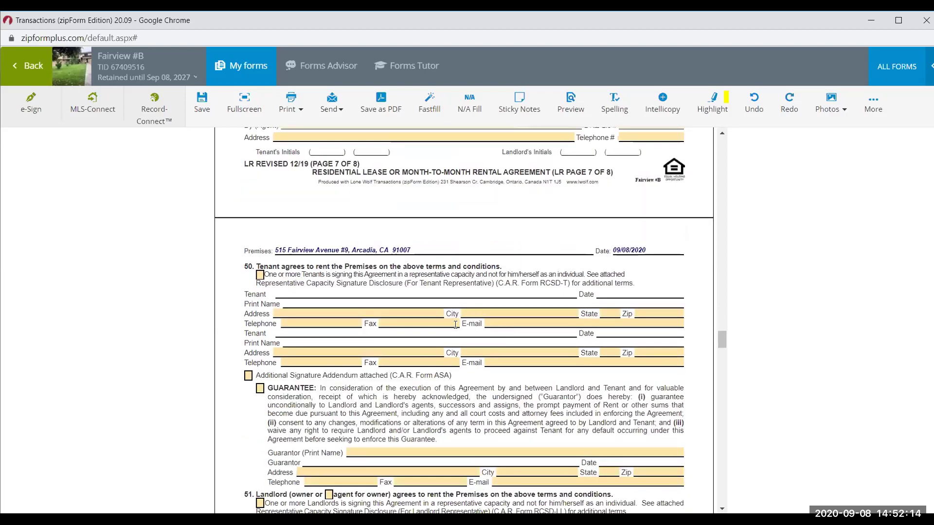
- Mark the Guarantee option under paragraph 50 of the lease agreement
scroll(321, 342, down, 3)
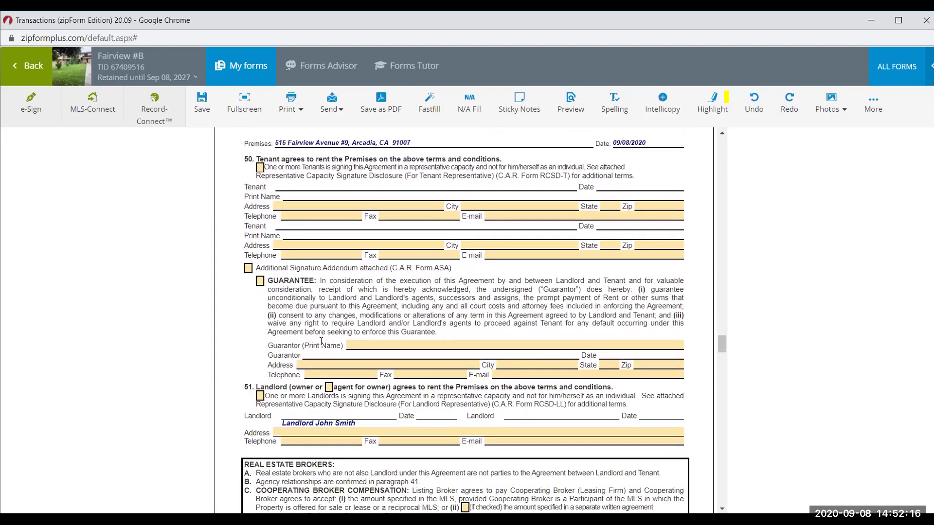
click(260, 281)
scroll(339, 310, down, 1)
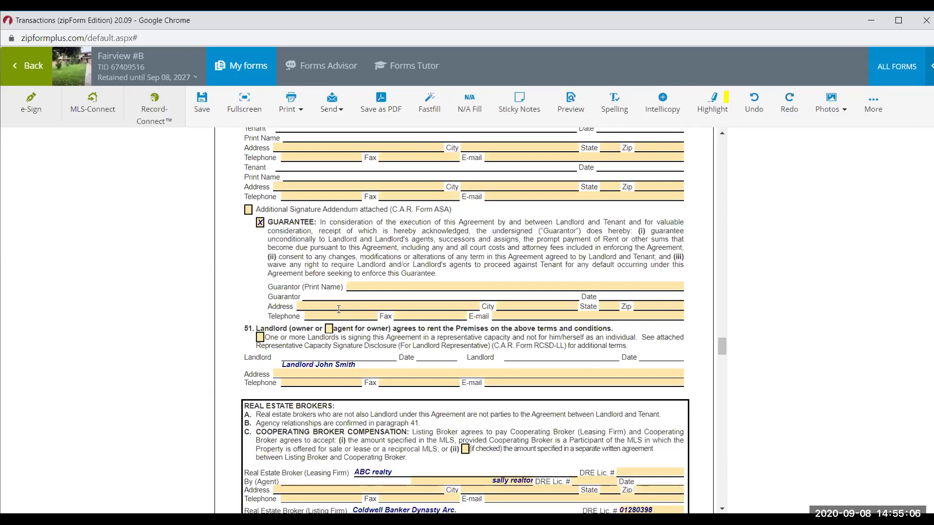
scroll(339, 309, down, 2)
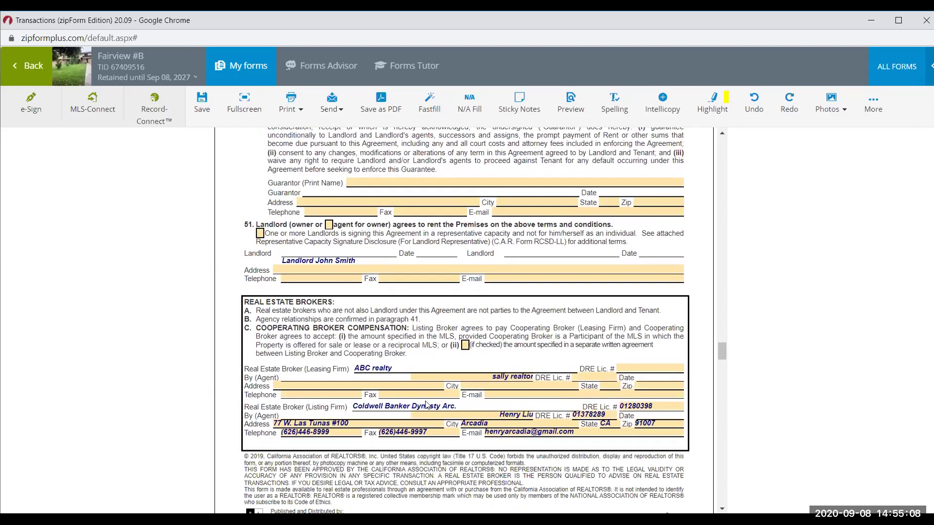
- Review the Bed Bug Disclosure, from the property and party details through the information items to the signature lines
scroll(427, 405, down, 8)
scroll(427, 405, down, 2)
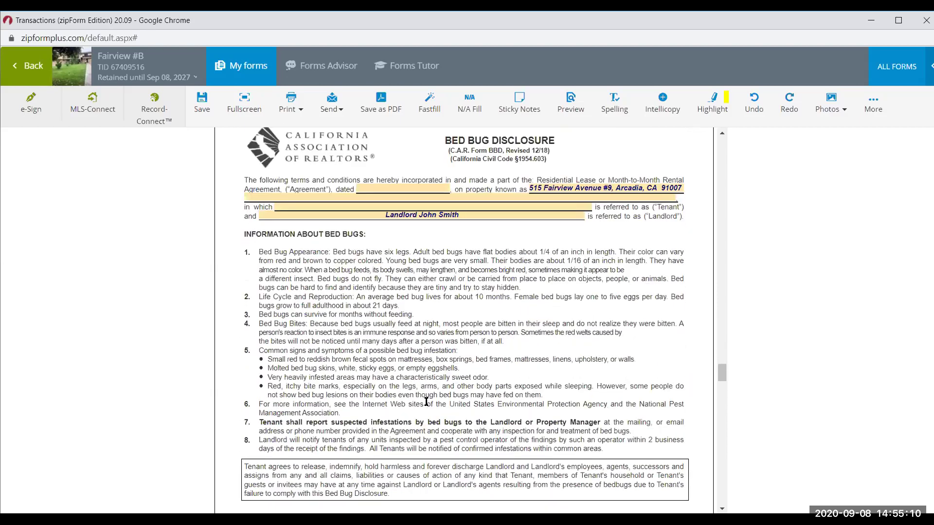
scroll(438, 465, up, 1)
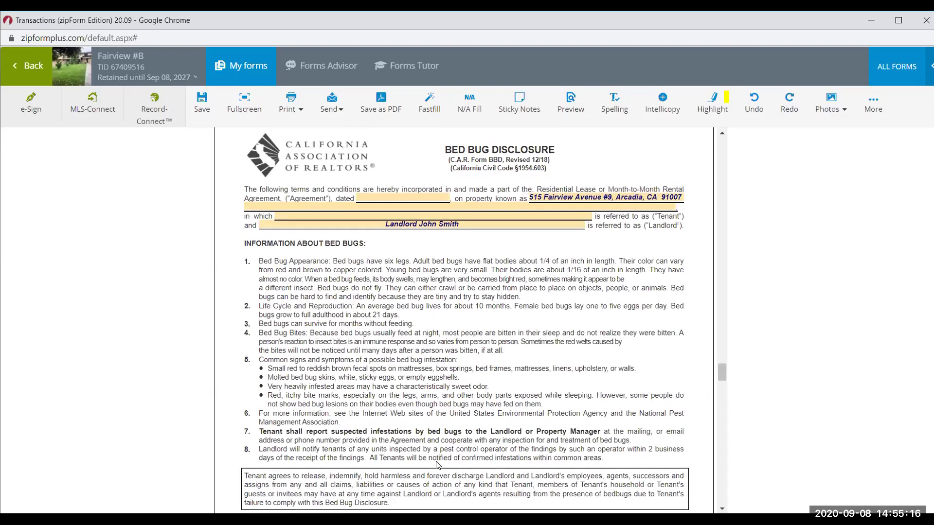
scroll(430, 431, down, 1)
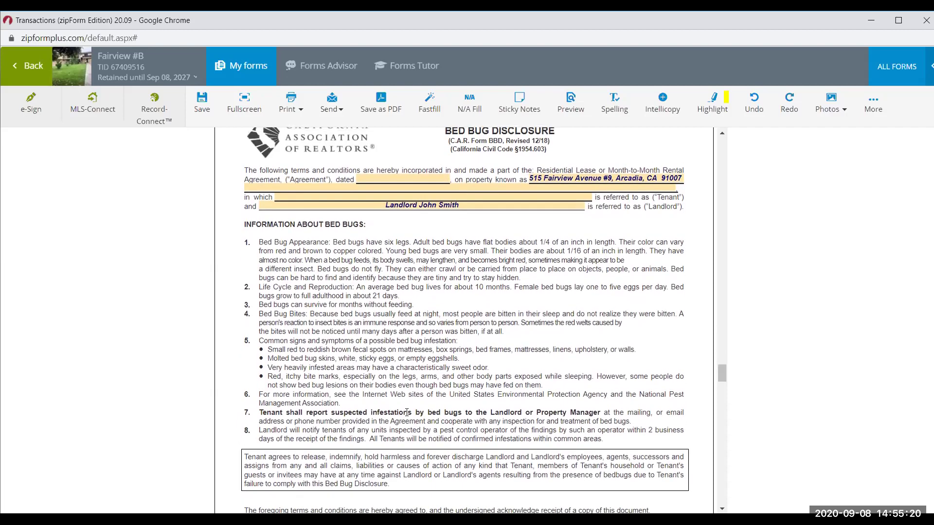
scroll(430, 431, down, 1)
scroll(407, 413, up, 1)
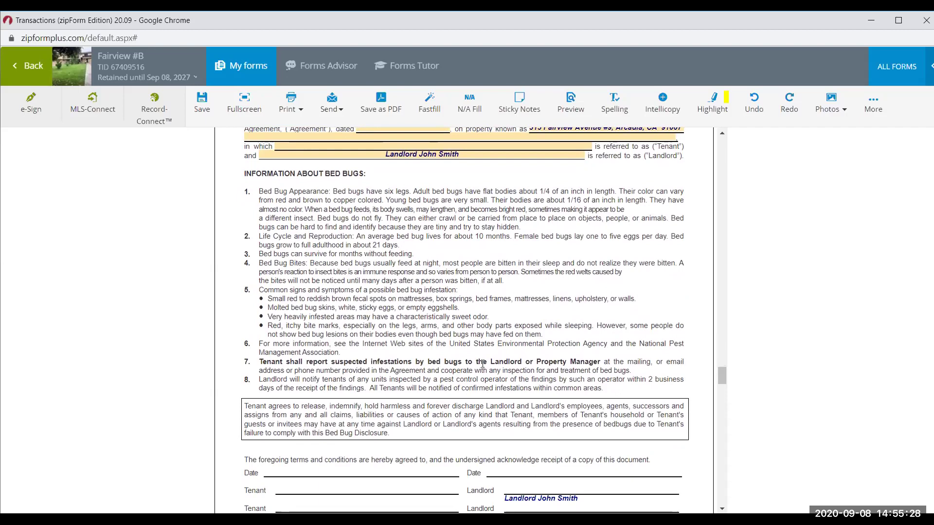
click(493, 259)
scroll(382, 365, down, 2)
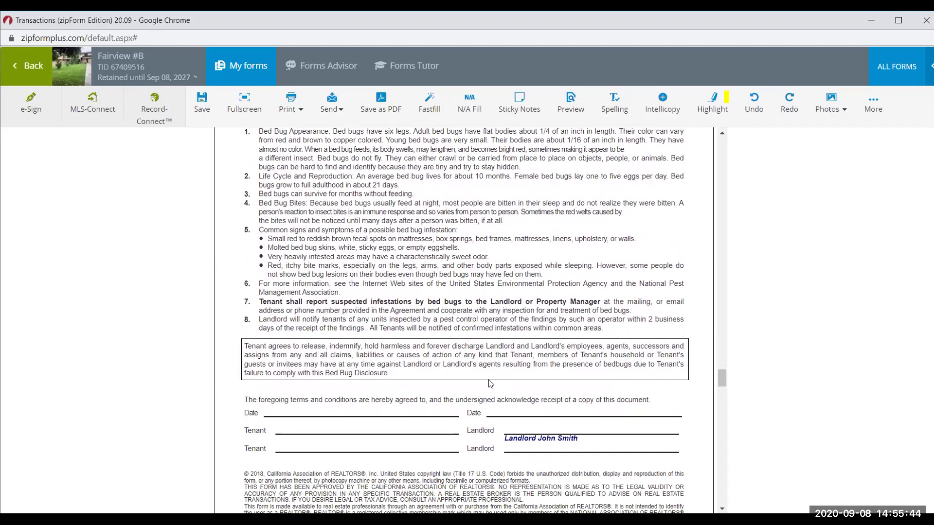
scroll(477, 383, down, 1)
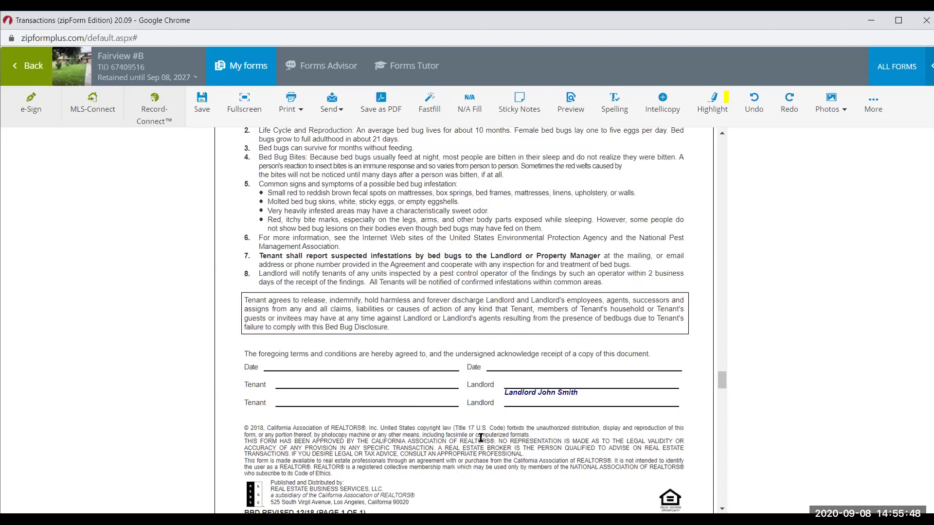
- In the Tenant Flood Hazard Disclosure, mark that the Property is located in a special flood hazard area or an area of potential flooding
scroll(500, 432, down, 2)
scroll(500, 431, down, 7)
scroll(501, 434, down, 1)
scroll(501, 434, down, 1)
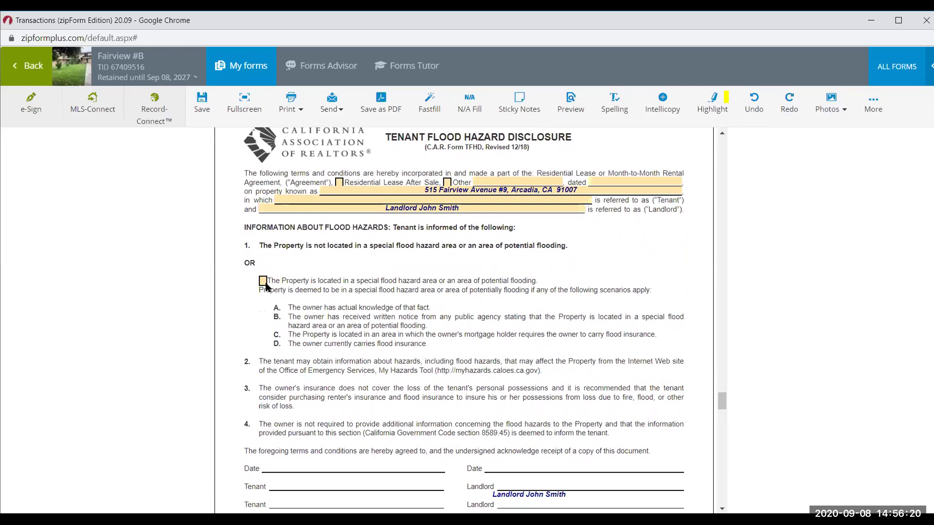
click(264, 283)
scroll(368, 404, down, 1)
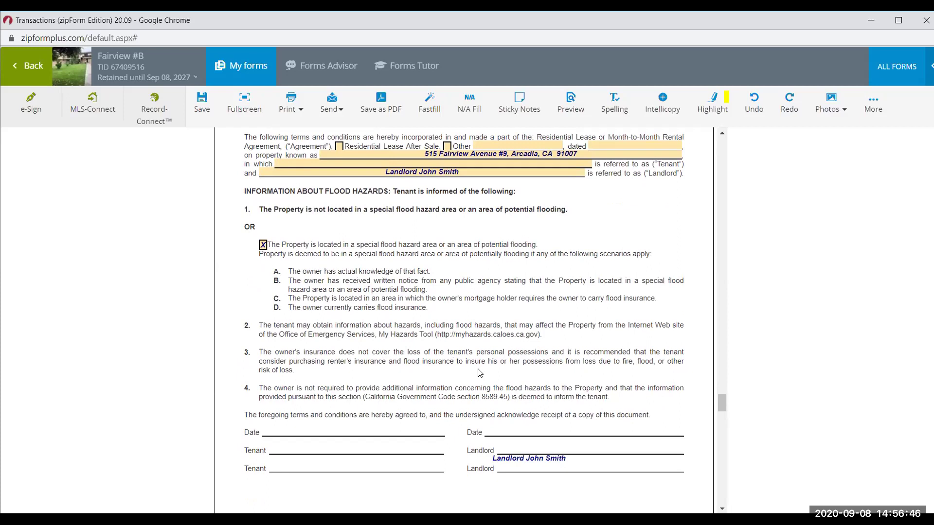
- Examine the addendum terms and rent cap requirements in the Rent Cap and Just Cause Addendum, including the limit on yearly rent increases
scroll(480, 373, down, 5)
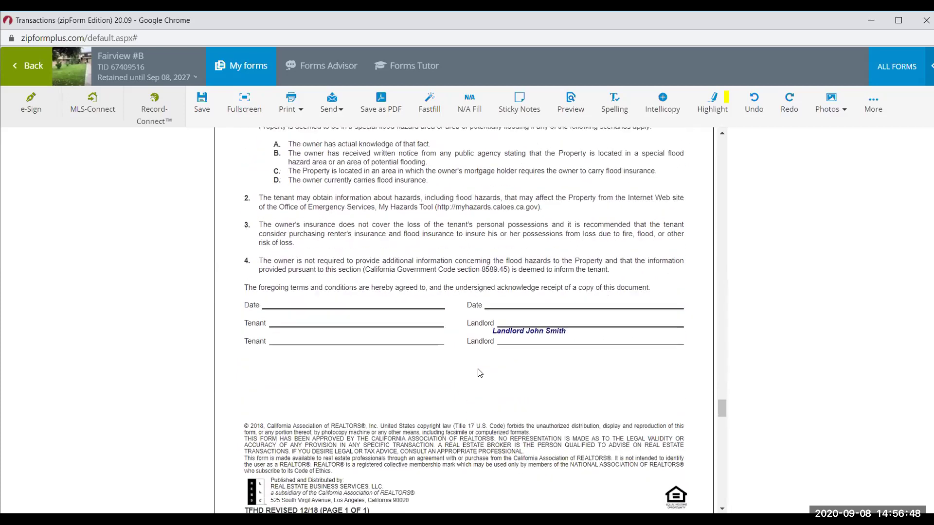
scroll(480, 373, down, 1)
scroll(479, 436, down, 10)
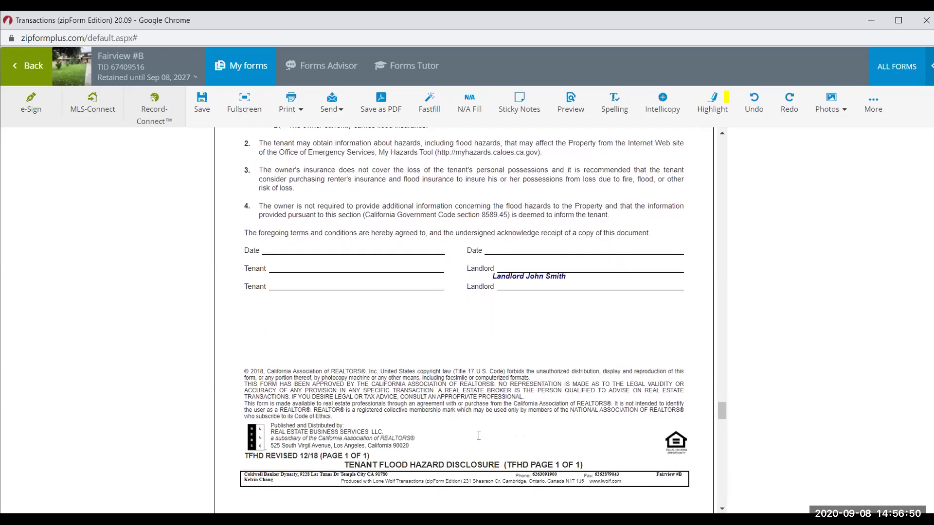
scroll(480, 439, down, 2)
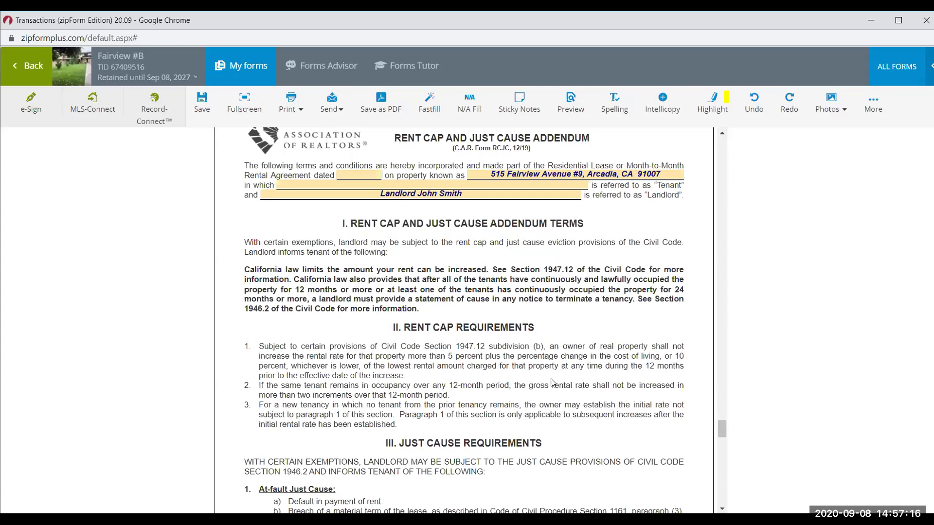
scroll(464, 445, down, 1)
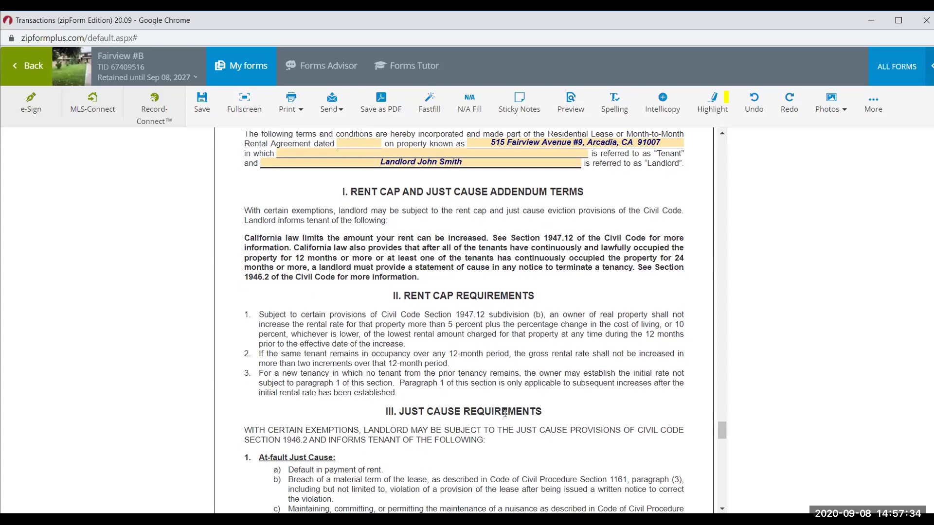
scroll(491, 501, down, 2)
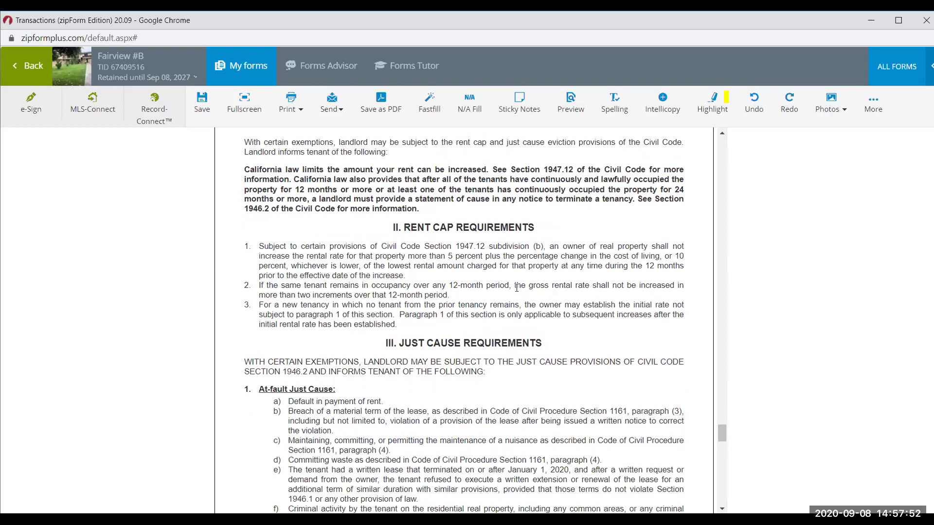
drag(465, 255, 506, 255)
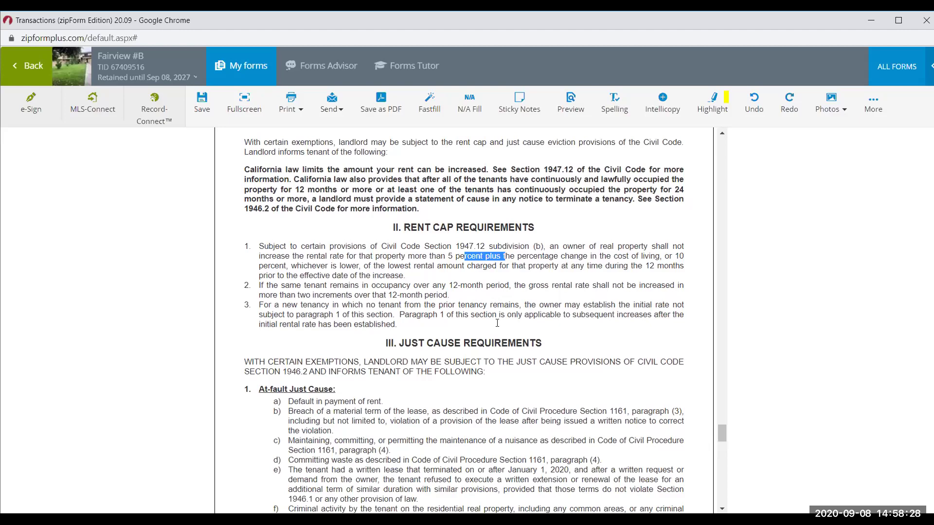
- Examine the no-fault tenant payments and the exemptions in sections IV and V, including shared facilities, housing age and owner-occupied duplexes
scroll(504, 337, down, 10)
scroll(505, 337, down, 5)
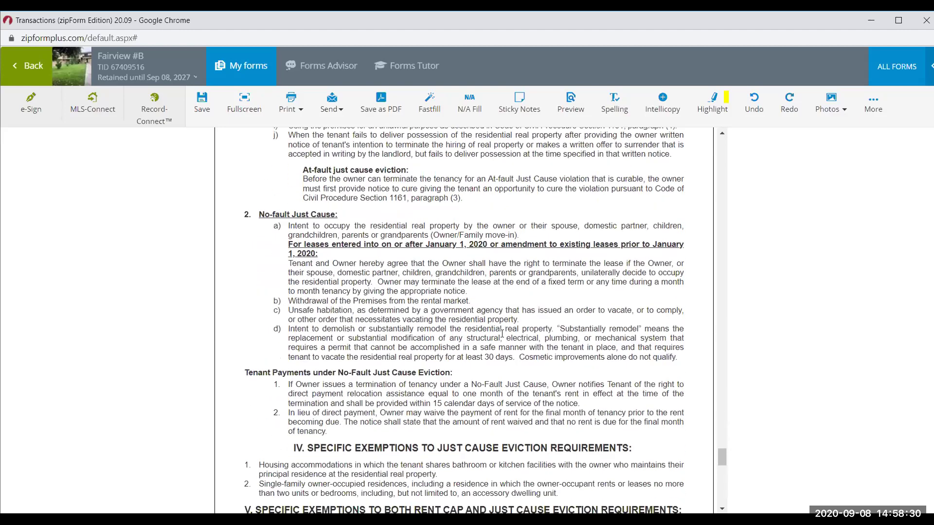
scroll(502, 334, down, 3)
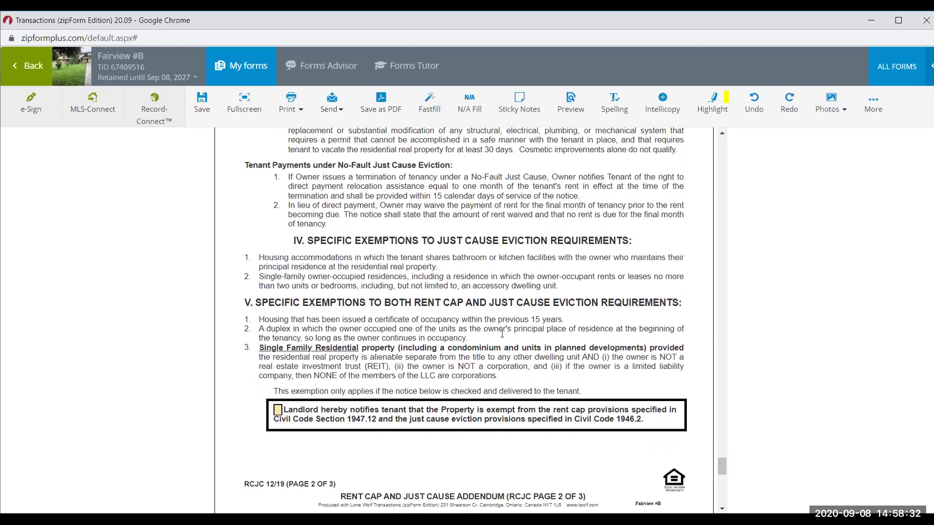
drag(381, 196, 616, 194)
click(472, 225)
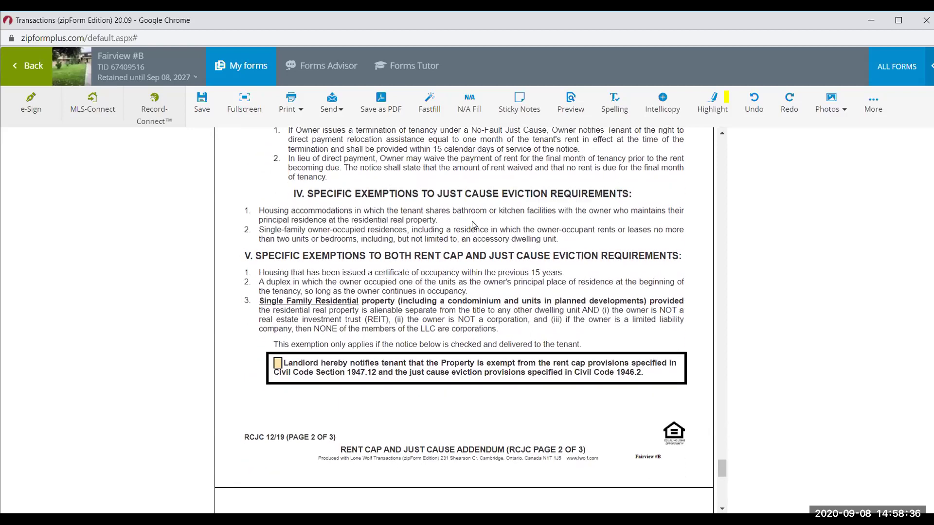
scroll(420, 209, down, 1)
scroll(421, 208, down, 1)
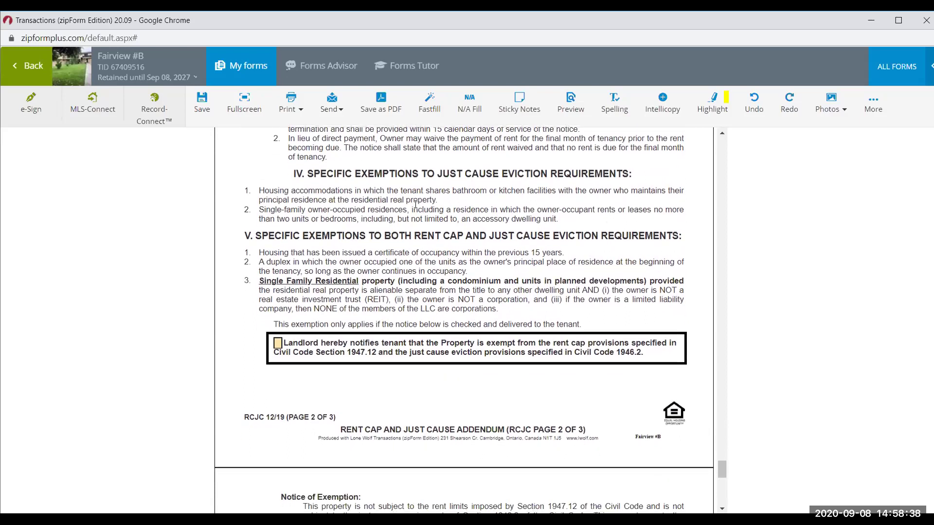
drag(327, 199, 485, 197)
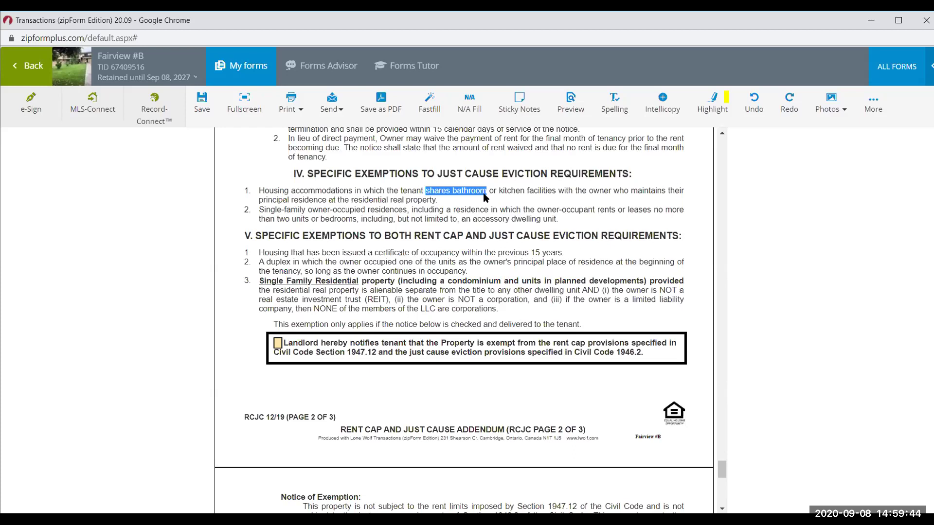
scroll(459, 248, down, 1)
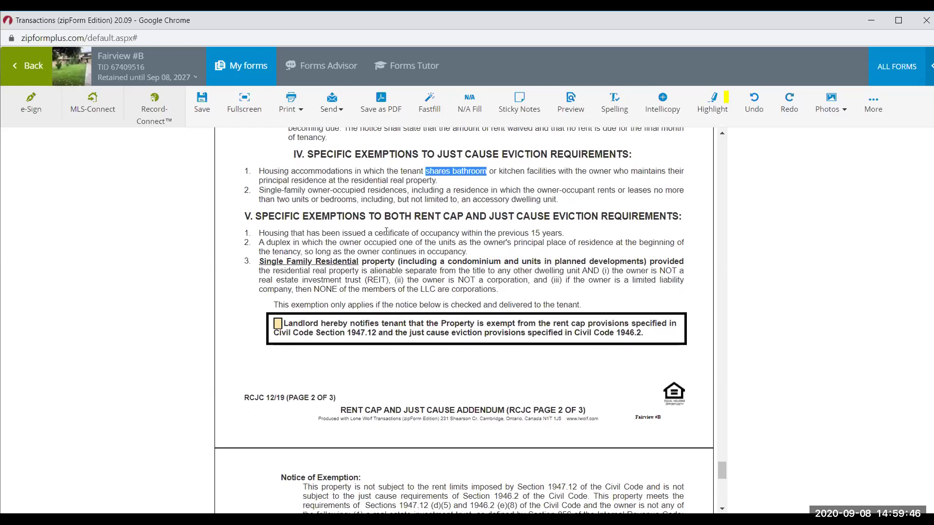
drag(386, 232, 570, 241)
click(570, 242)
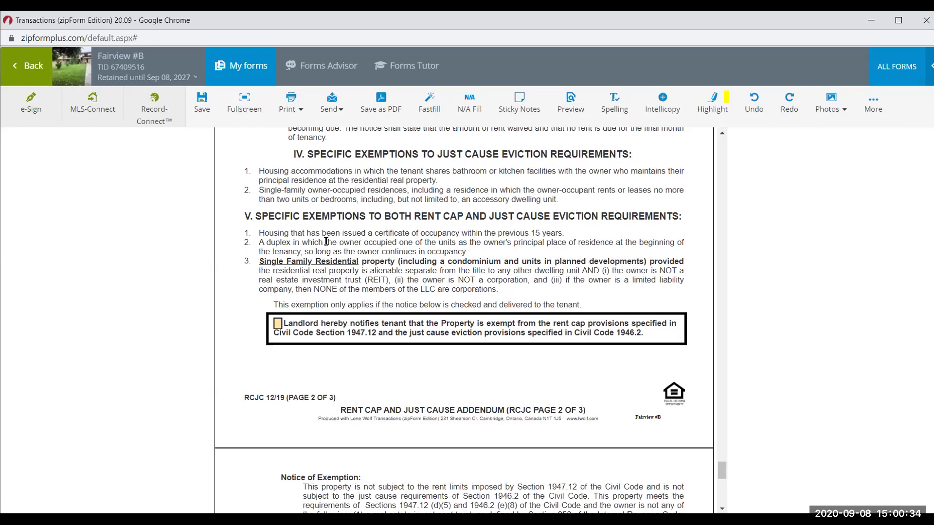
drag(326, 242, 395, 246)
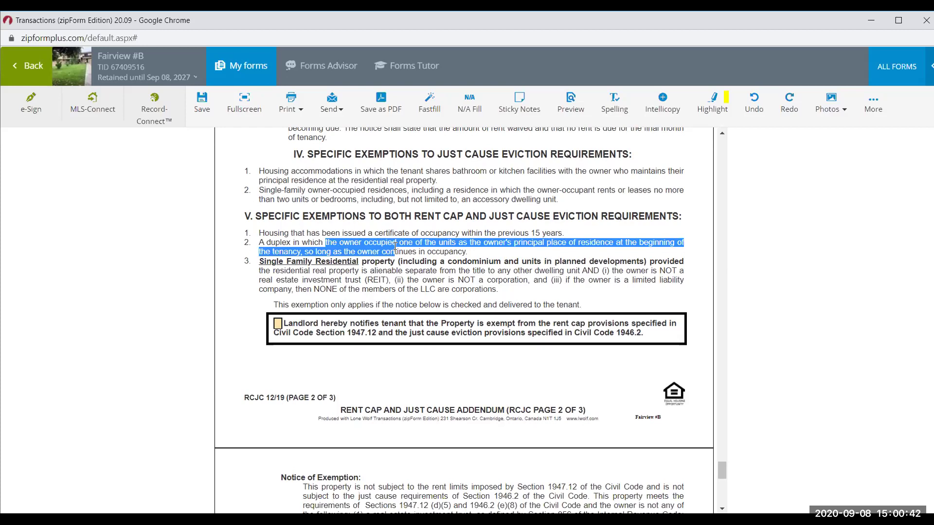
click(460, 210)
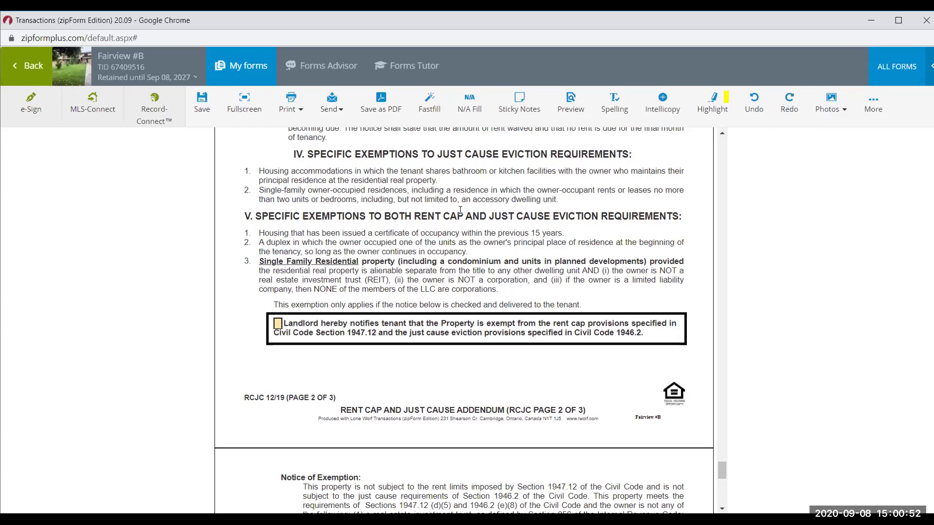
- Save the forms and mark the landlord's notice that the Property is exempt from the rent cap and just cause eviction provisions
key(ctrl+s)
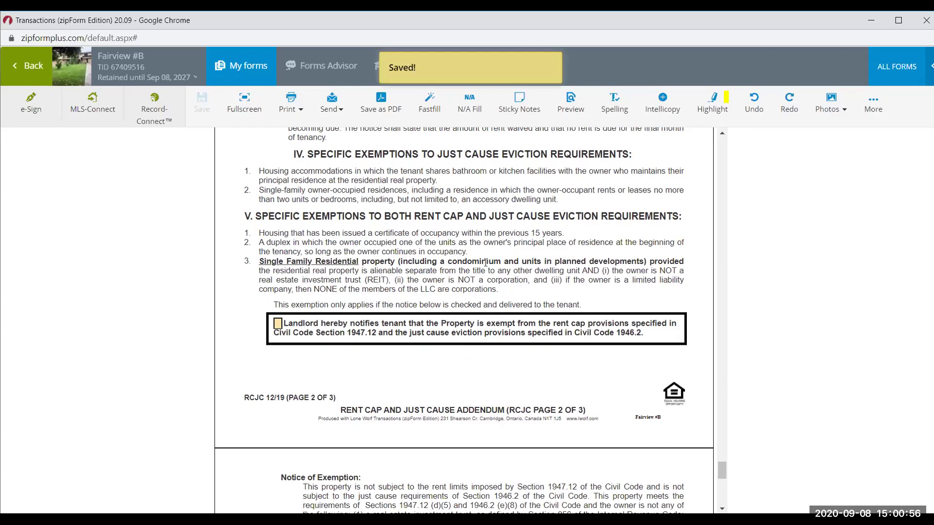
drag(461, 261, 648, 258)
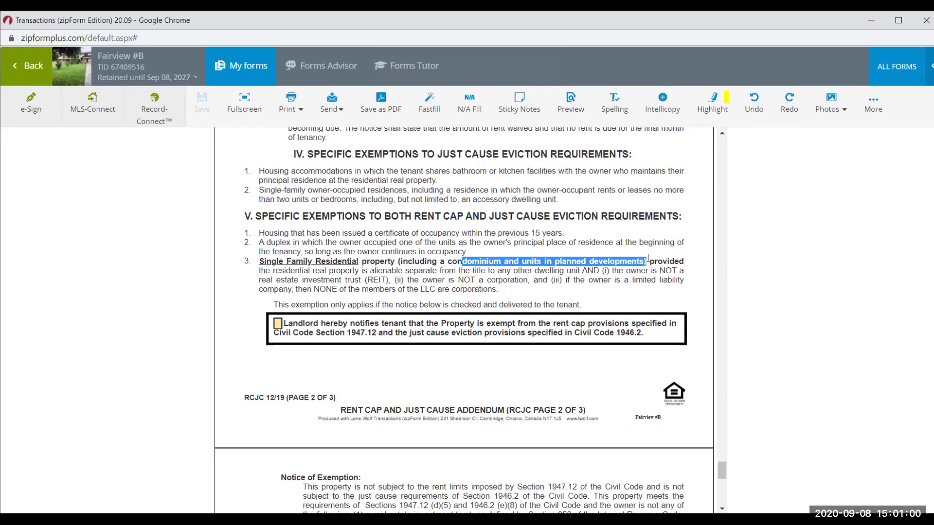
click(641, 275)
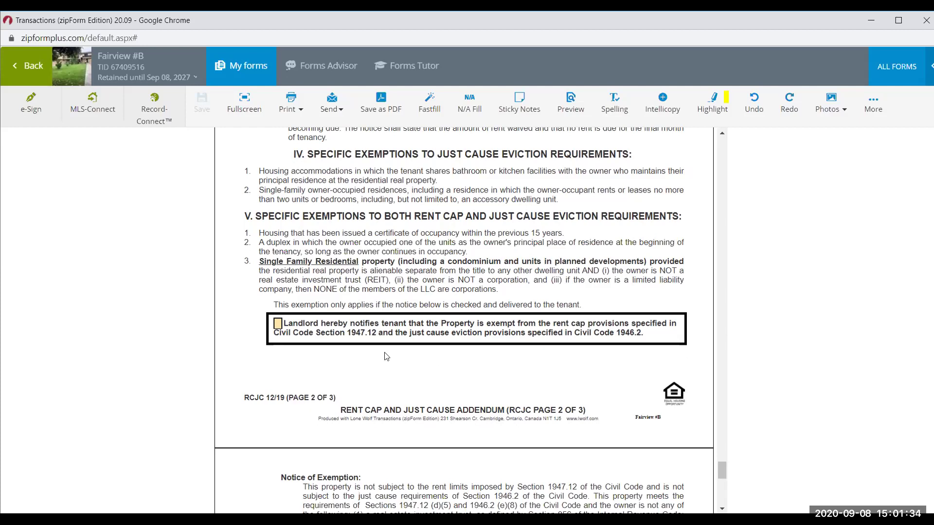
click(277, 325)
- Recheck the no-fault just cause terms and the section IV and V exemptions, including the owner-occupied duplex exemption
scroll(375, 379, down, 5)
scroll(373, 378, up, 8)
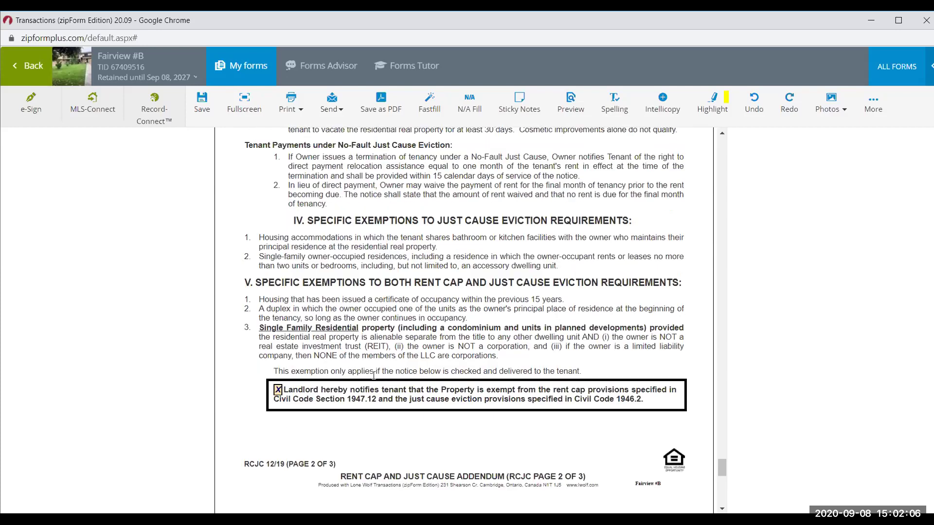
scroll(446, 353, up, 5)
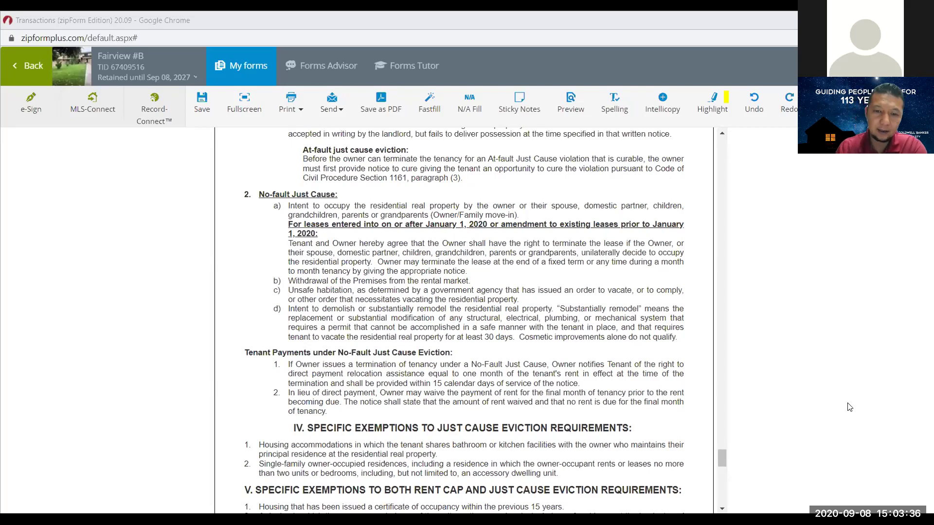
scroll(619, 394, down, 3)
scroll(620, 394, down, 1)
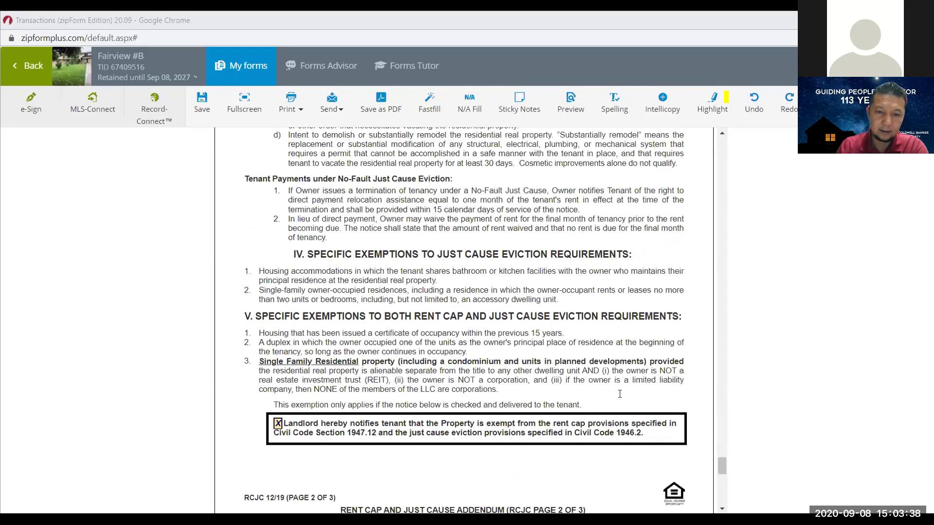
scroll(620, 394, down, 4)
scroll(619, 394, up, 3)
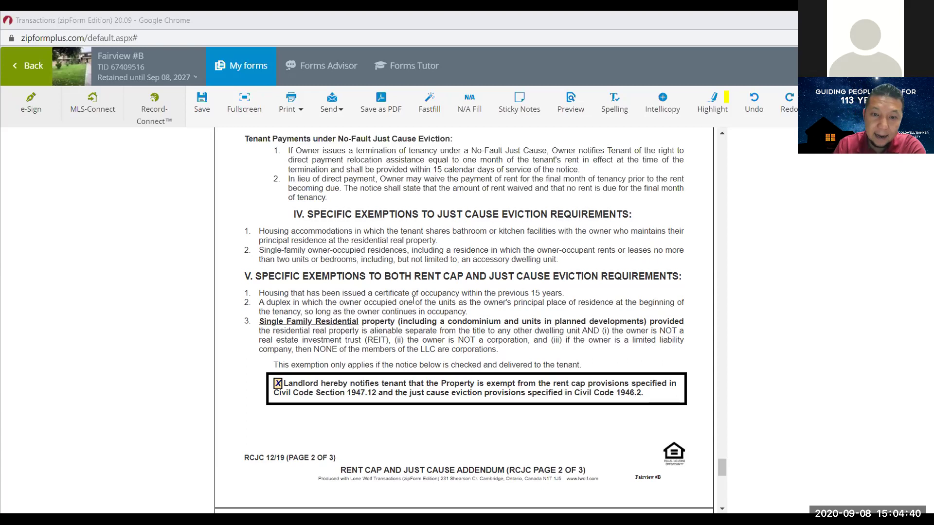
scroll(438, 297, down, 1)
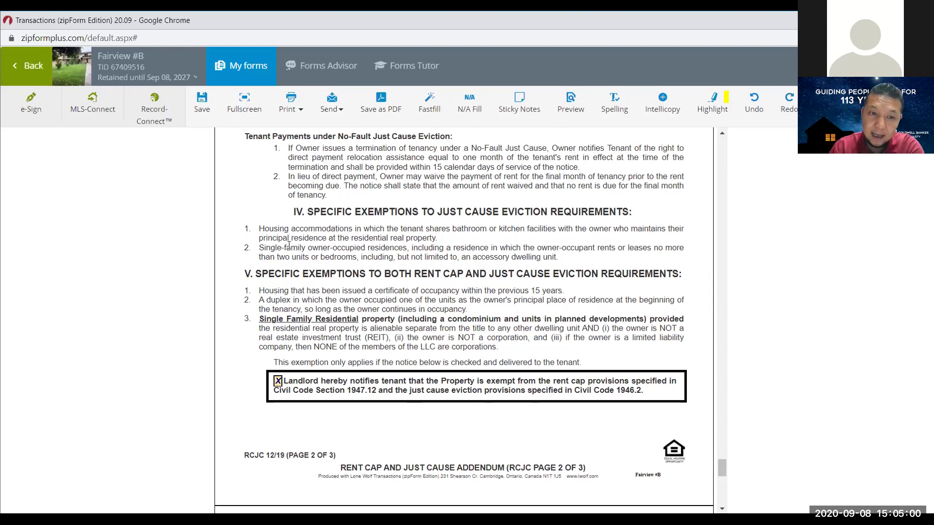
drag(259, 302, 360, 298)
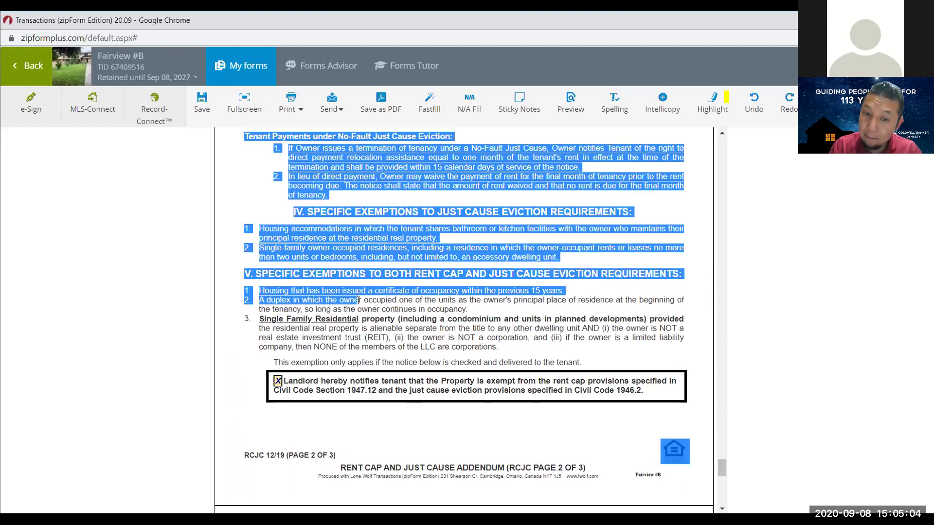
- Clear the text selection and review the At-fault Just Cause grounds on page 1 of the Rent Cap and Just Cause Addendum
click(393, 311)
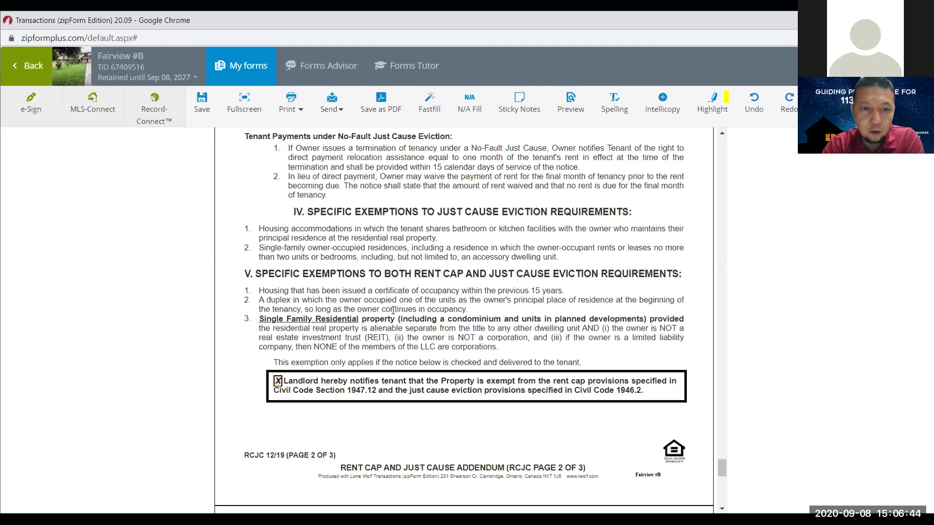
scroll(259, 241, up, 2)
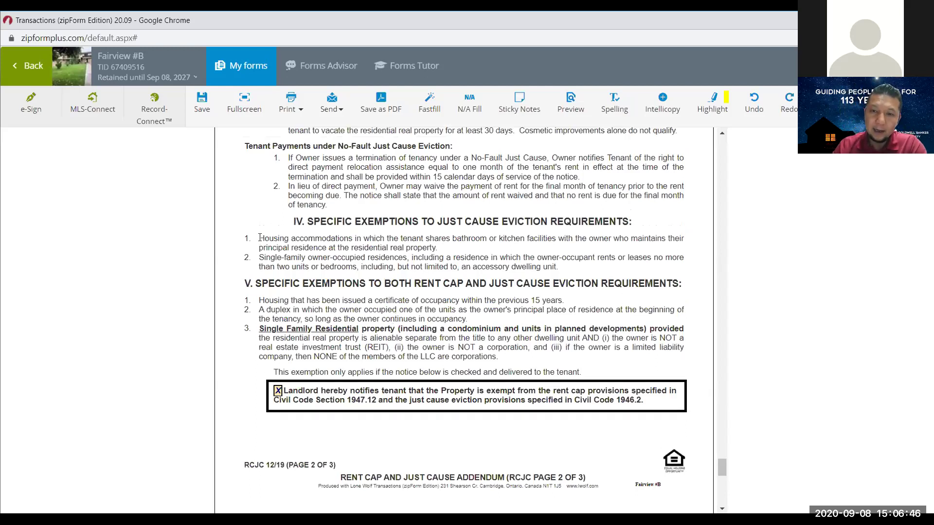
scroll(259, 240, up, 5)
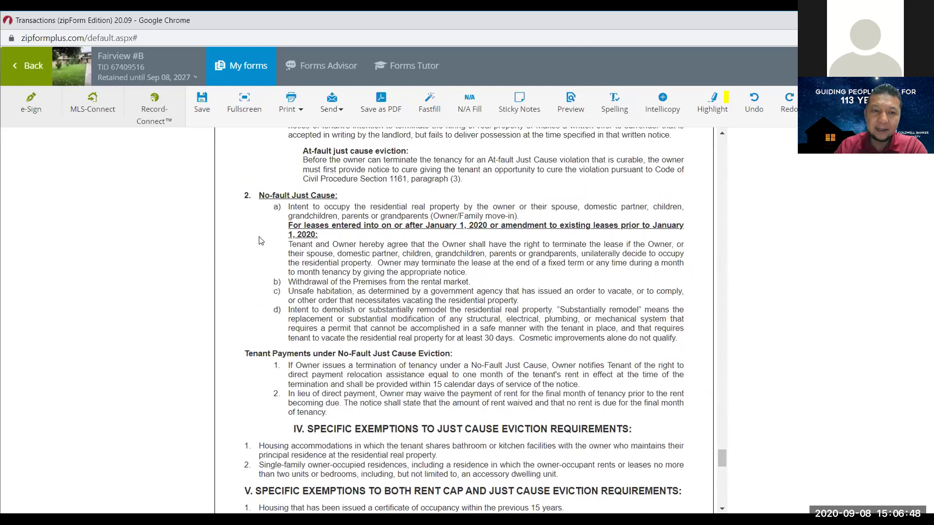
scroll(259, 240, up, 4)
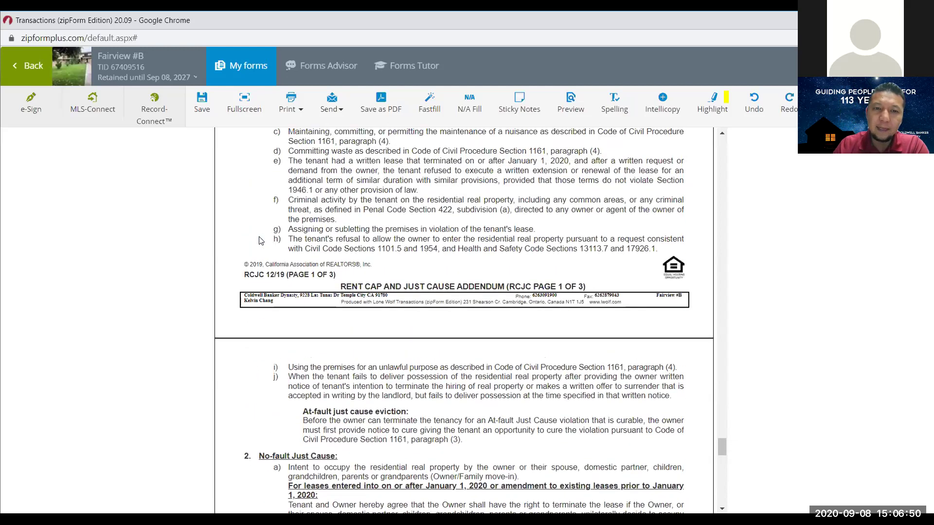
scroll(259, 240, up, 1)
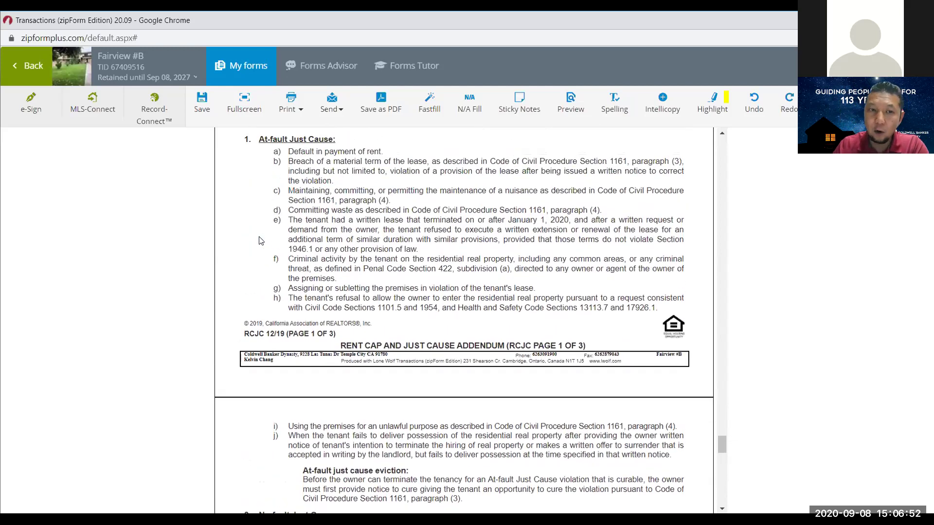
scroll(259, 240, down, 1)
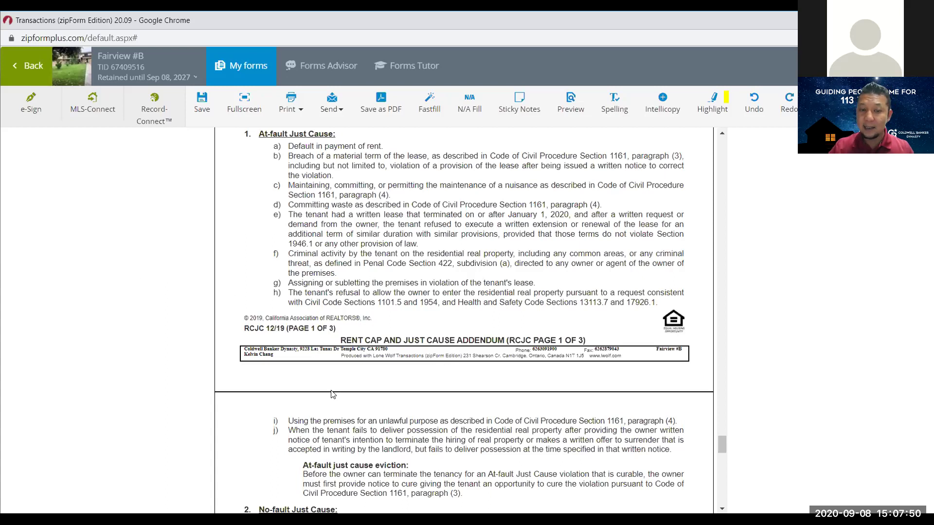
- Examine the No-fault Just Cause clause on owner or family move-in for leases entered into on or after January 1, 2020
scroll(332, 394, down, 1)
scroll(333, 393, down, 4)
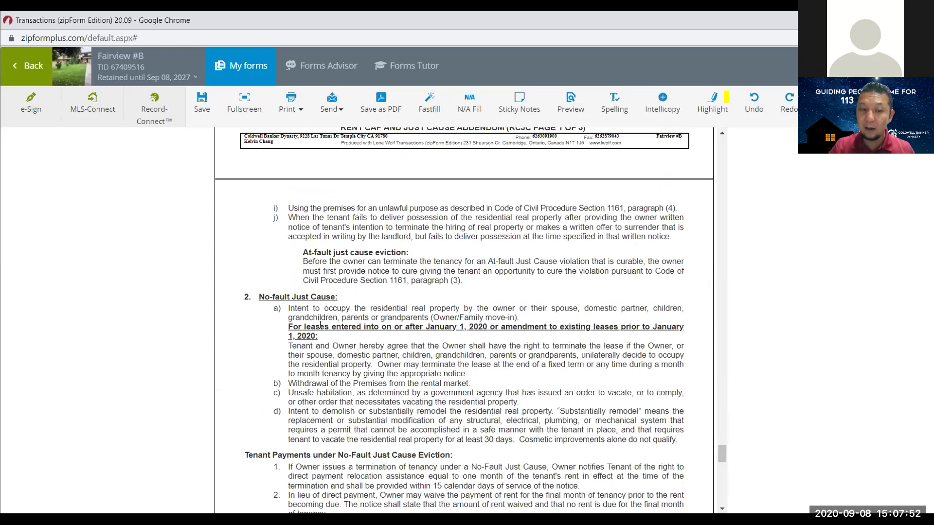
scroll(323, 315, down, 2)
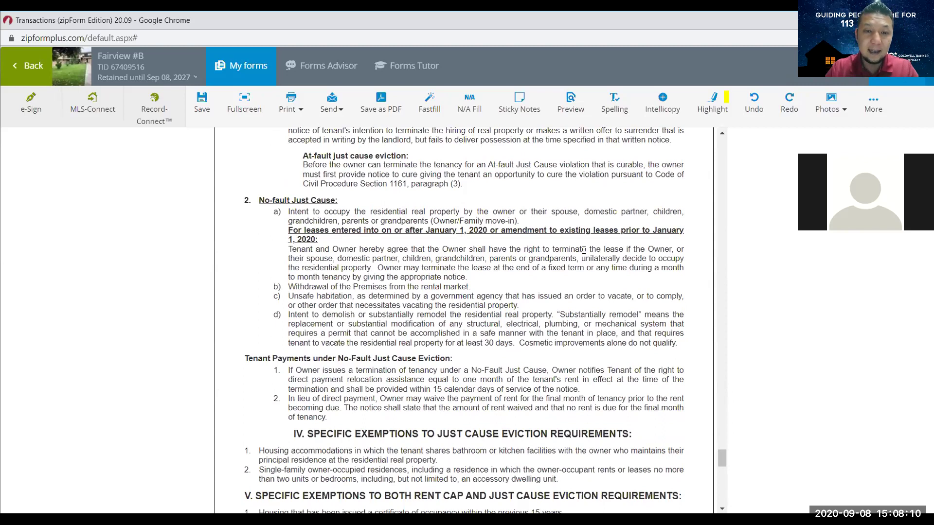
click(343, 233)
key(ctrl+shift+Home)
shift+click(470, 233)
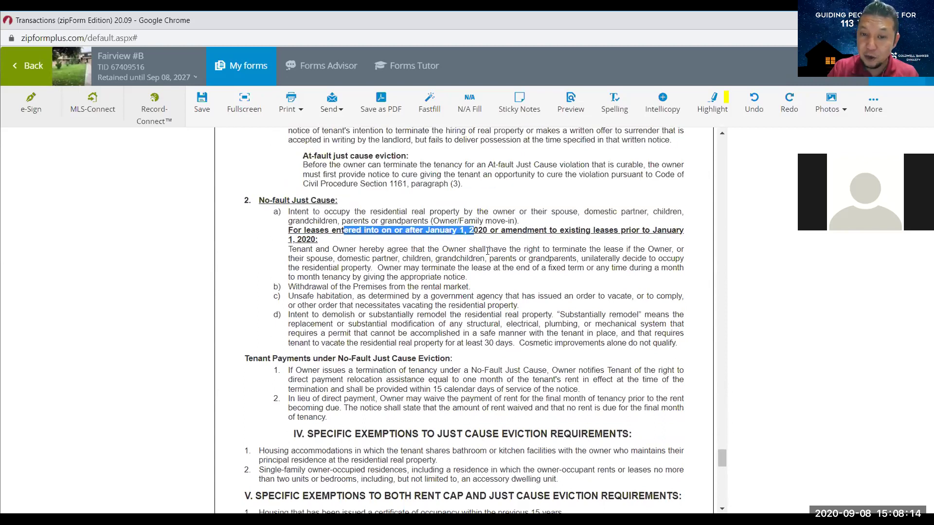
click(502, 270)
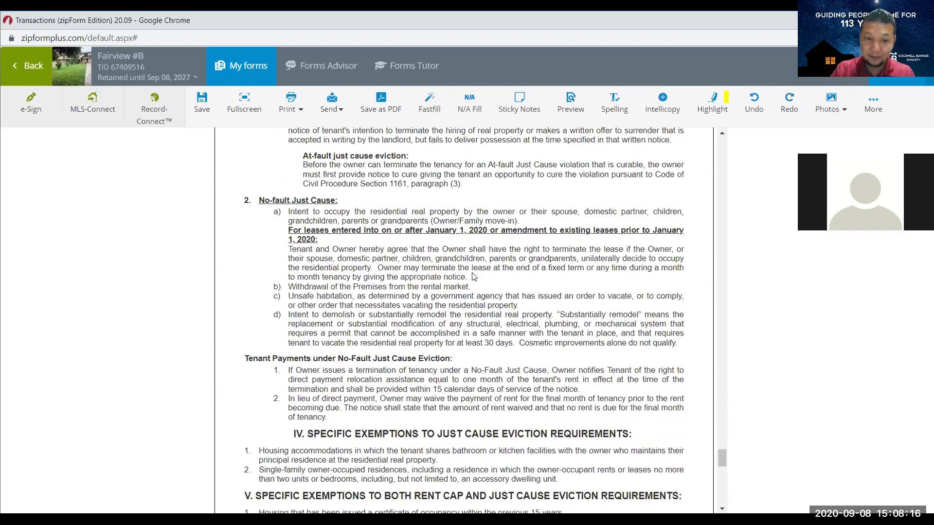
- Read the Tenant Payments under No-Fault Just Cause Eviction terms, covering owner notification, relocation assistance and the final-month rent waiver
scroll(454, 294, down, 1)
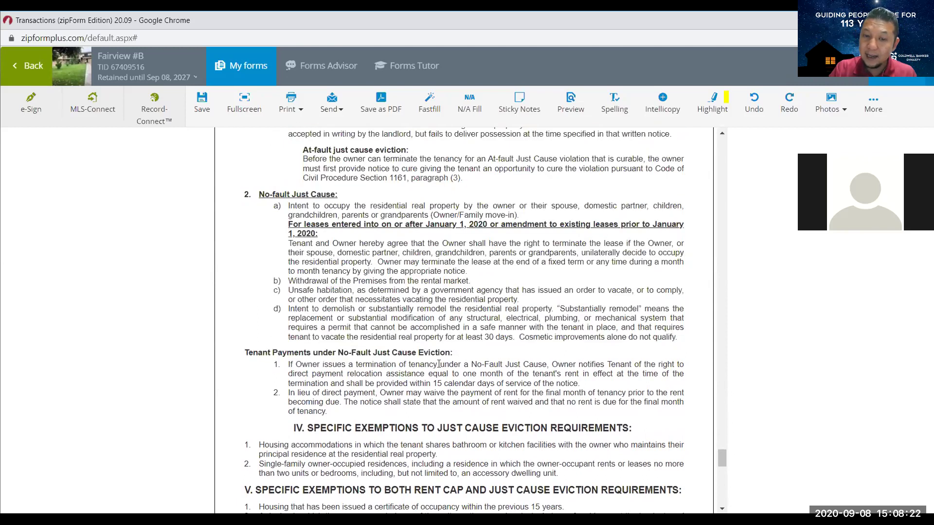
drag(448, 365, 547, 365)
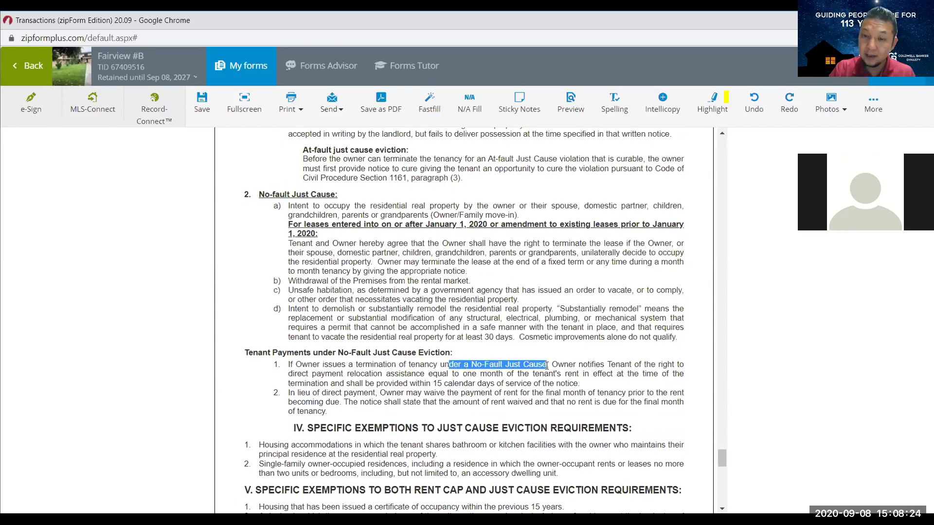
double_click(592, 365)
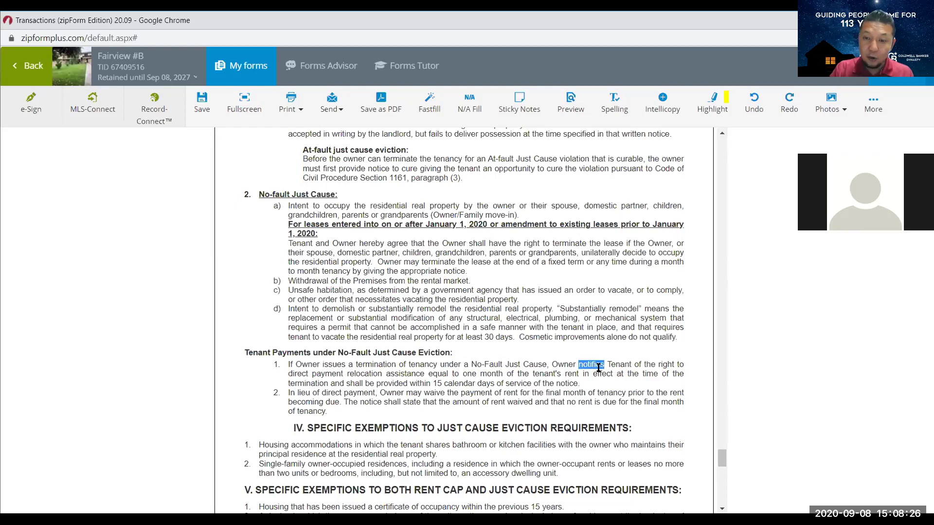
click(616, 373)
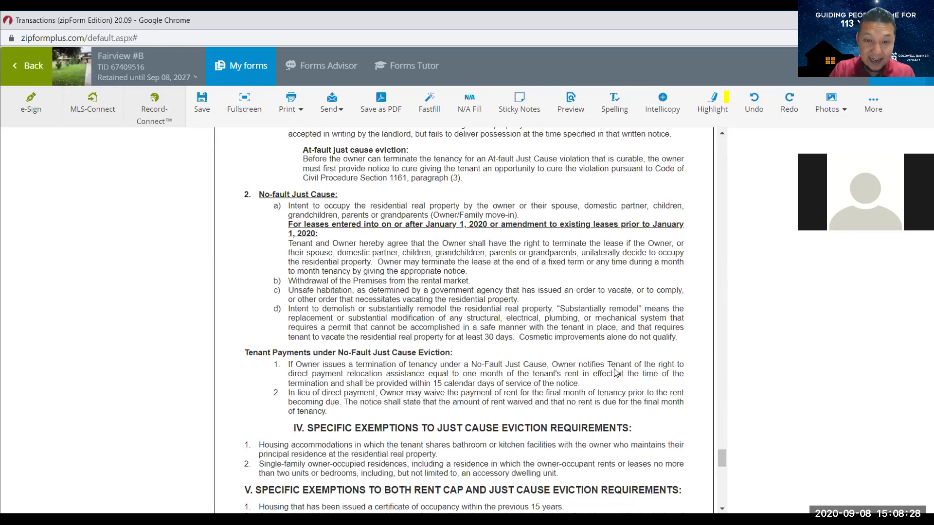
drag(332, 374, 509, 376)
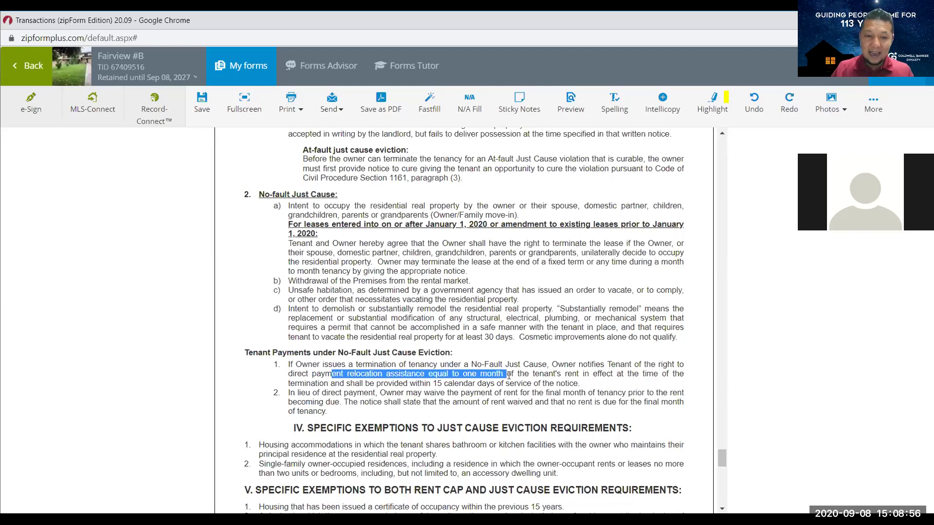
click(324, 402)
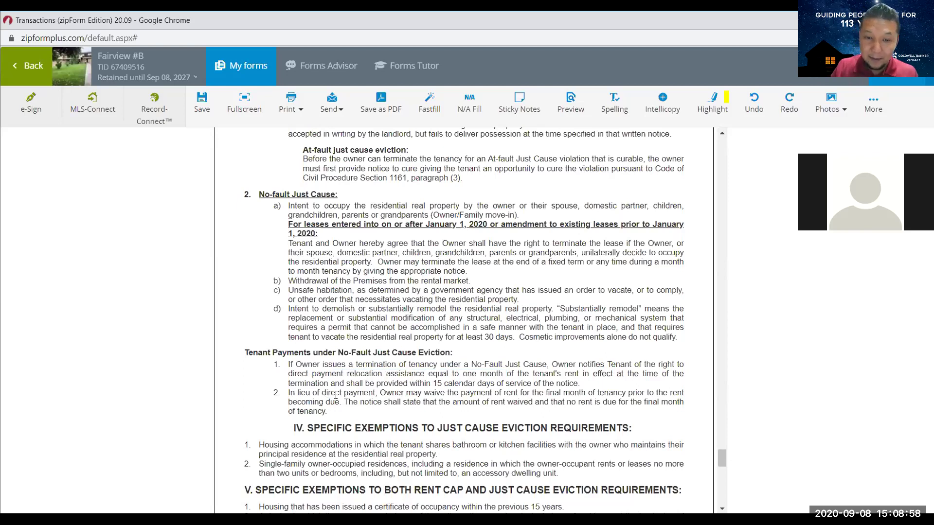
drag(336, 395, 393, 402)
click(392, 401)
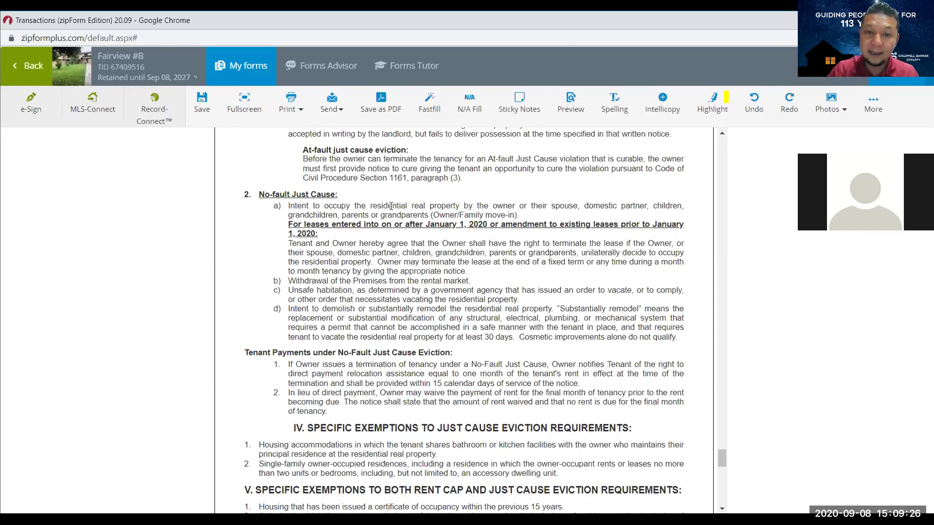
- Examine No-fault Just Cause grounds a to d: owner or family move-in, withdrawal from the rental market, unsafe habitation, and demolition or substantial remodel
drag(400, 206, 435, 217)
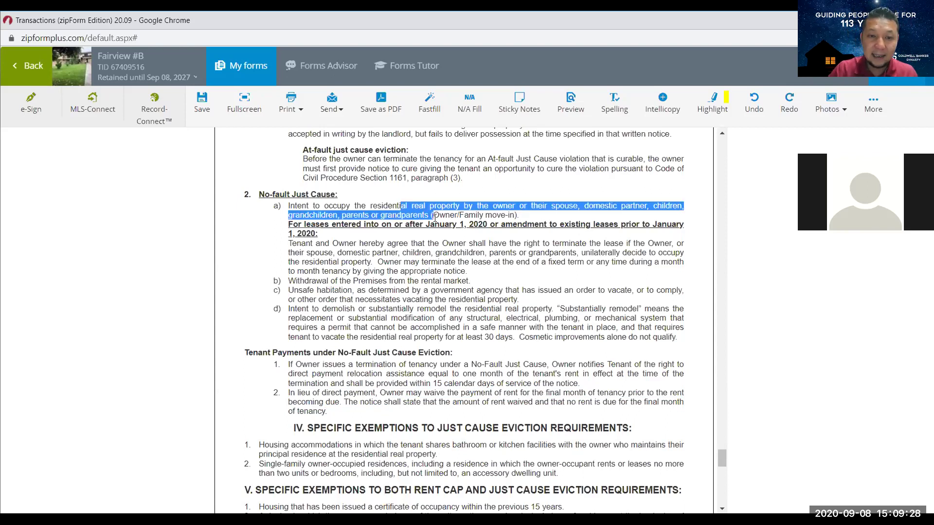
click(428, 253)
drag(354, 281, 454, 281)
click(474, 281)
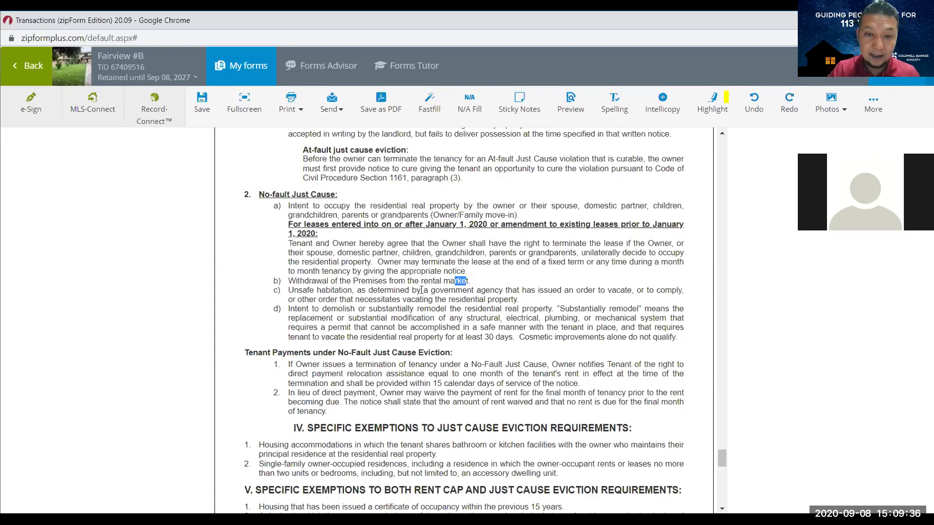
click(400, 282)
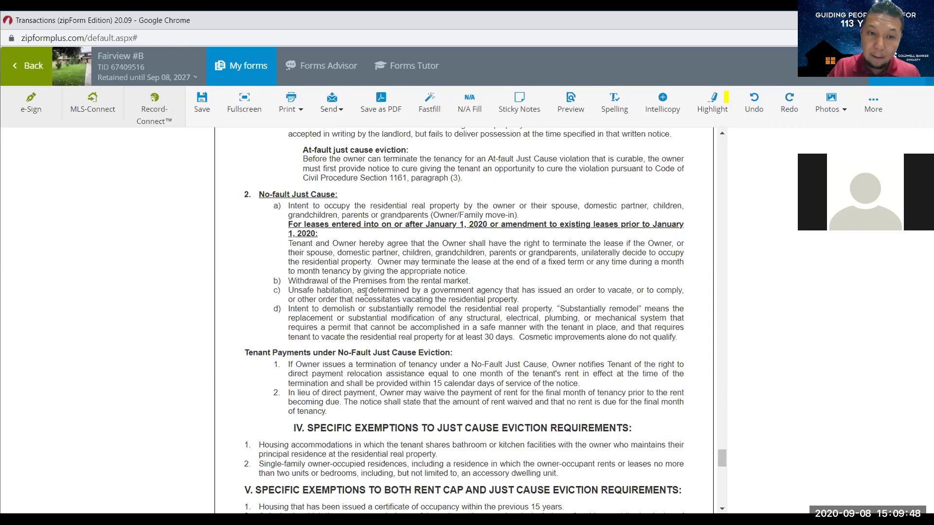
drag(339, 291, 375, 294)
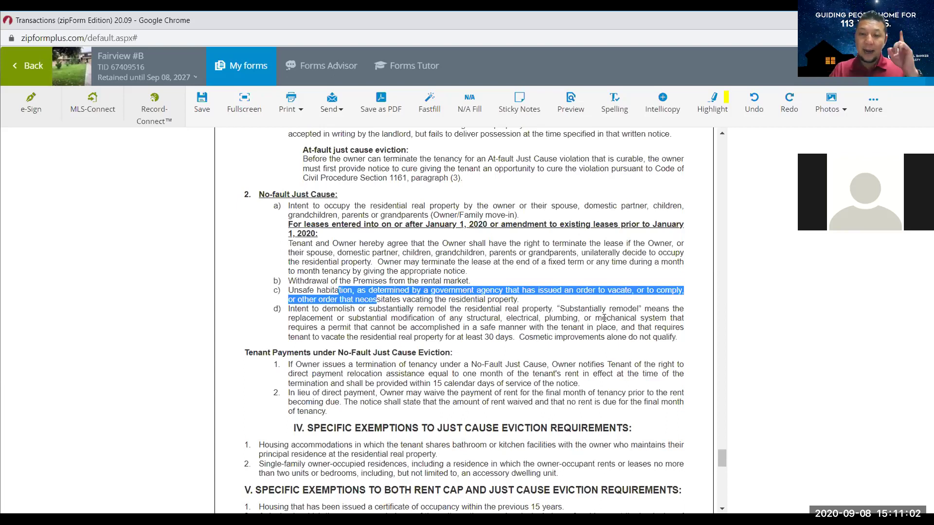
click(414, 341)
drag(439, 337, 601, 338)
click(601, 339)
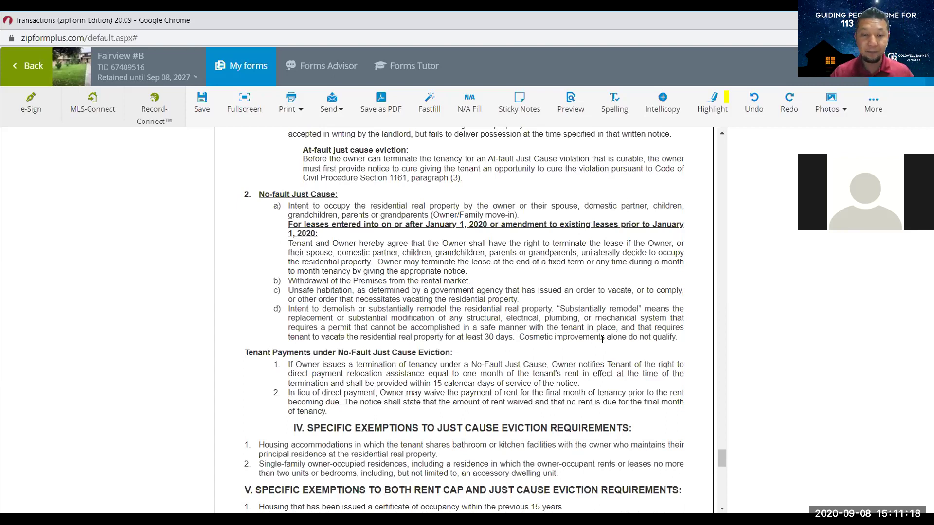
- Examine the At-fault Just Cause grounds on assigning or subletting the premises, maintaining a nuisance and committing waste
scroll(569, 280, up, 6)
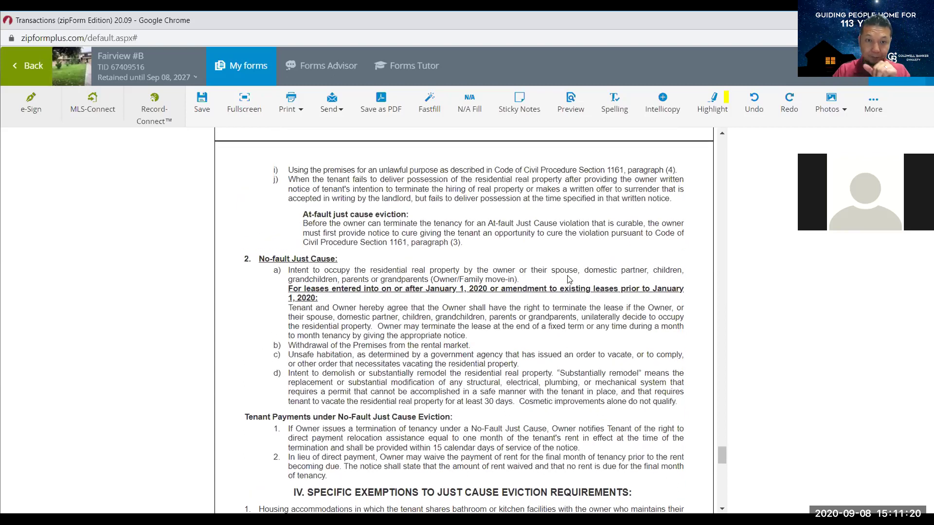
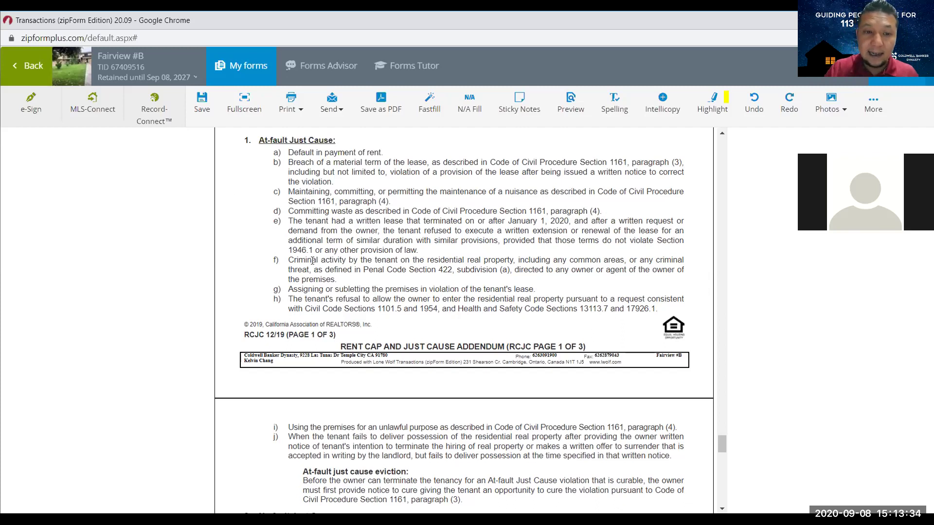
drag(304, 290, 373, 290)
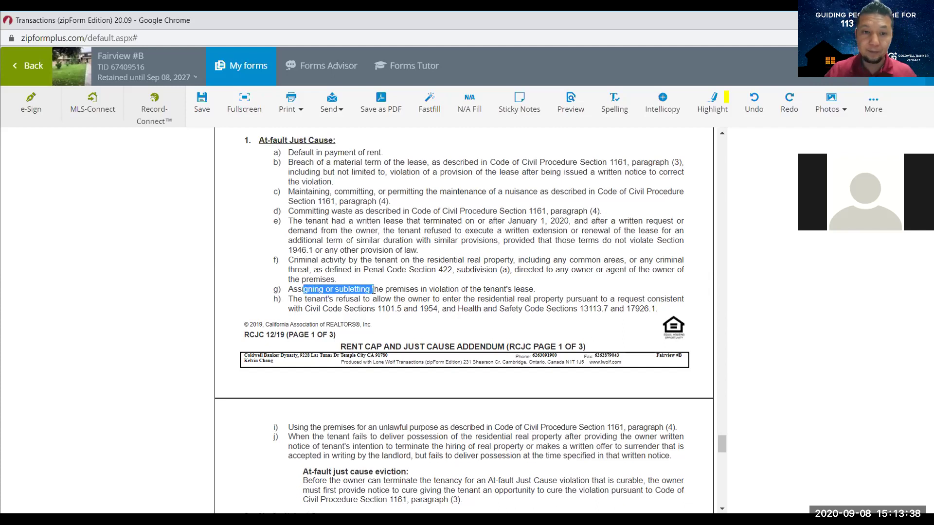
click(365, 201)
drag(319, 192, 371, 201)
click(371, 201)
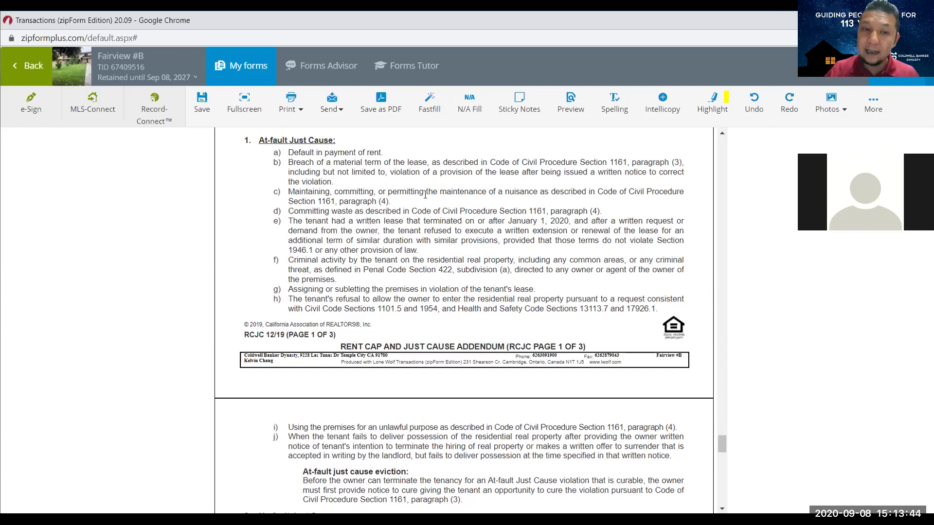
drag(507, 190, 554, 194)
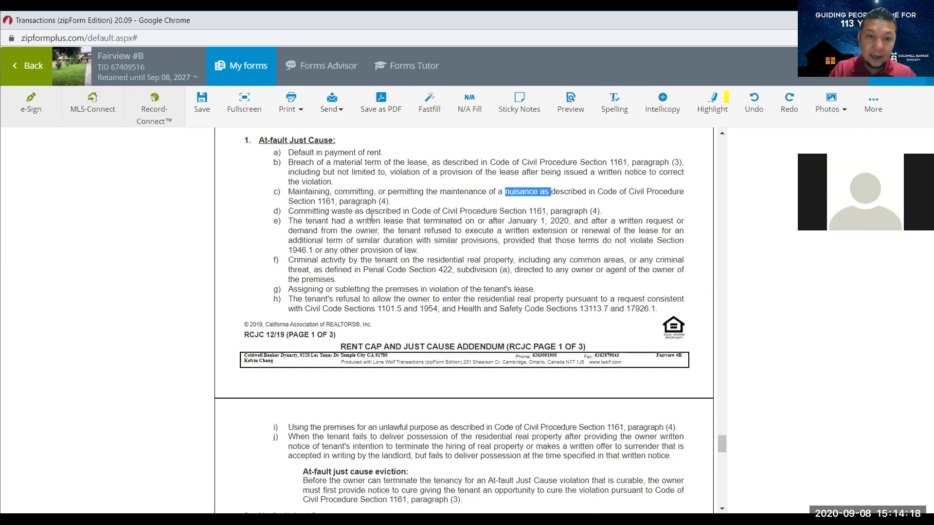
drag(331, 211, 353, 211)
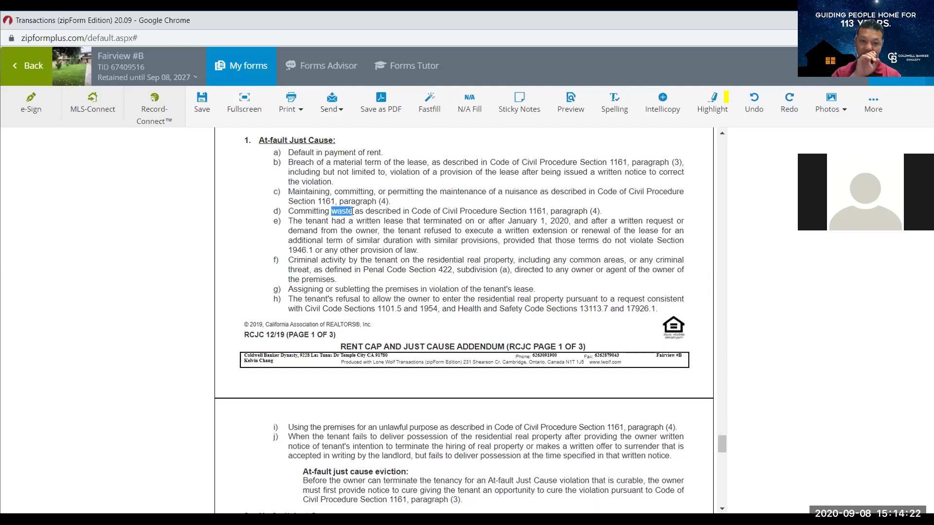
click(329, 246)
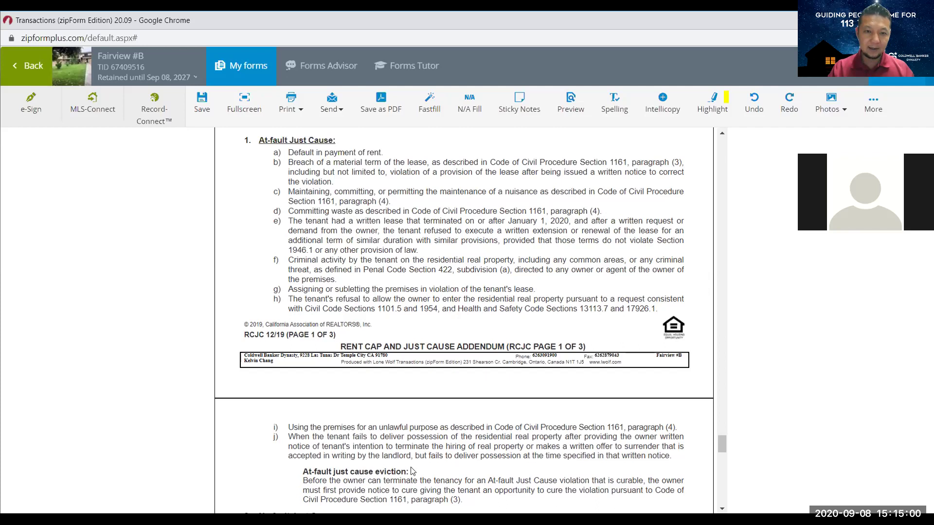
- Recheck the addendum's opening terms and rent cap requirements, along with its at-fault and no-fault just cause sections
scroll(470, 322, down, 3)
scroll(470, 322, up, 5)
scroll(469, 322, up, 7)
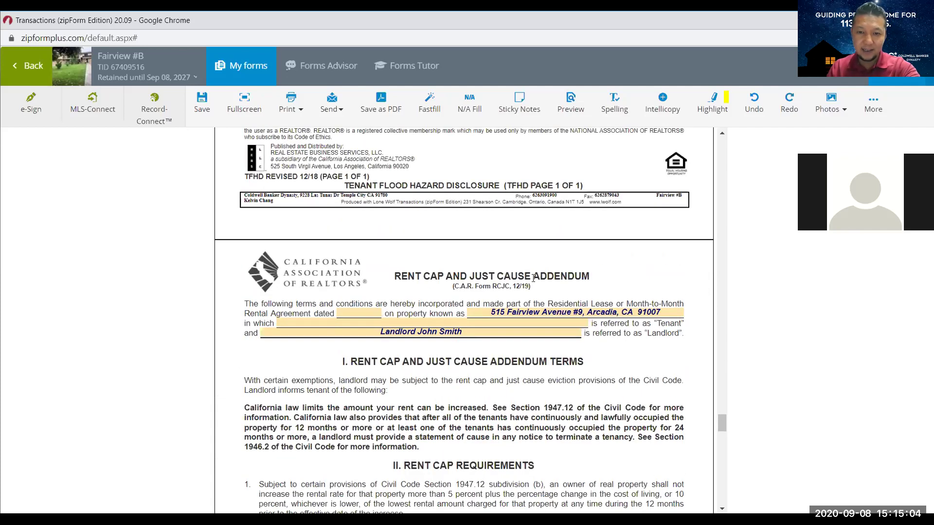
scroll(509, 279, down, 2)
scroll(509, 280, down, 7)
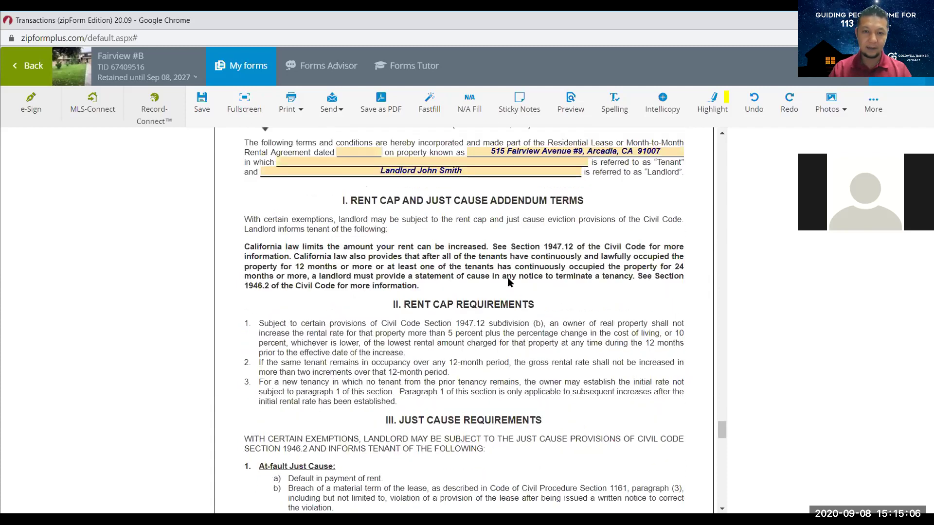
scroll(329, 225, up, 5)
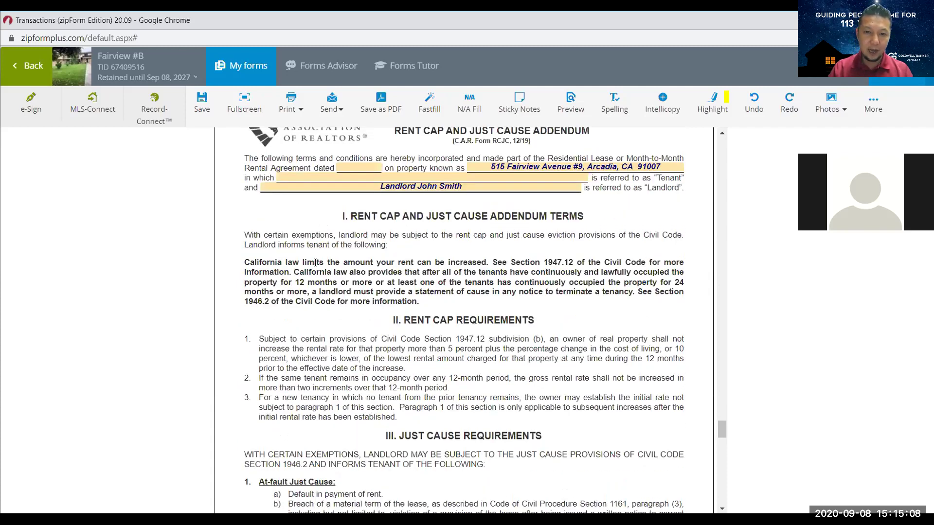
scroll(315, 263, up, 1)
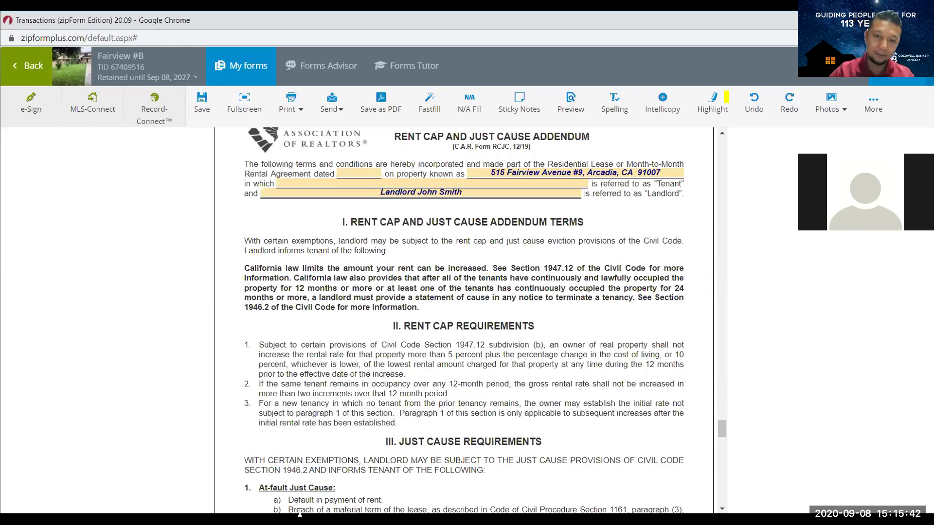
scroll(264, 465, down, 15)
scroll(299, 512, up, 5)
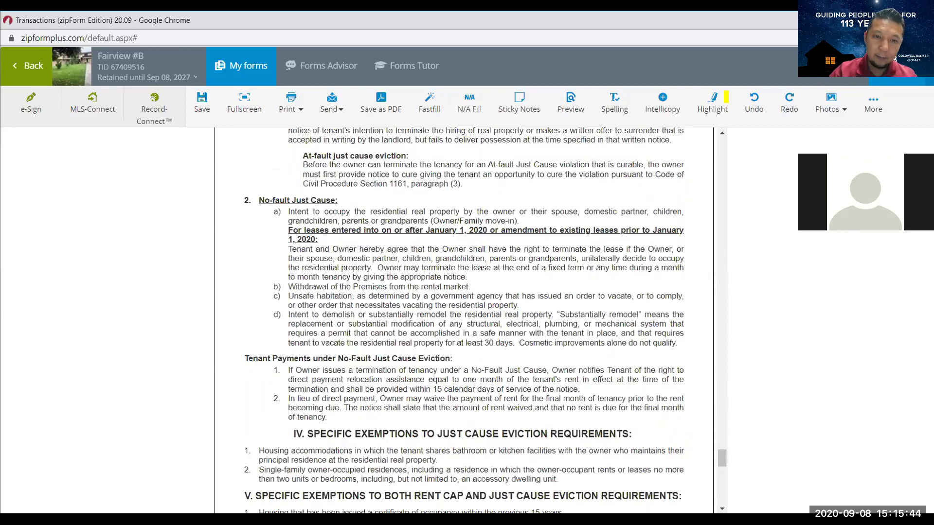
scroll(300, 512, up, 4)
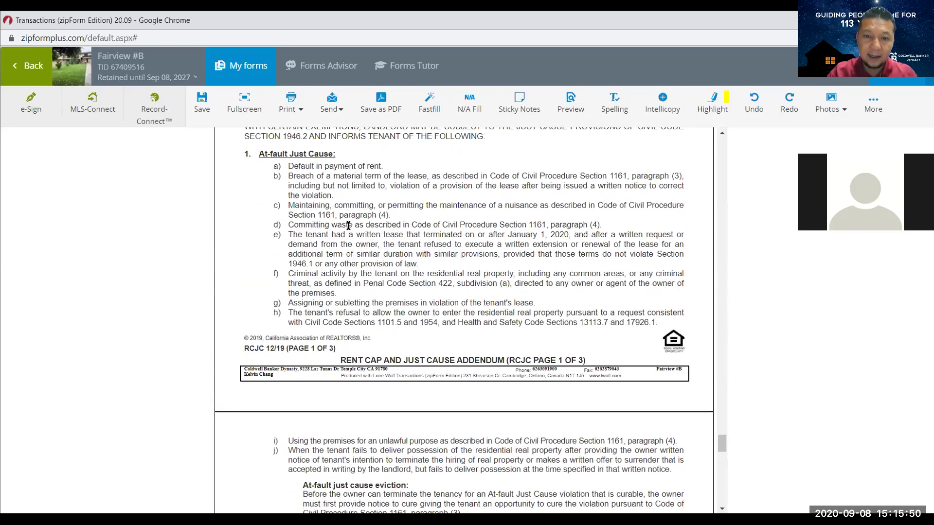
- Examine the At-fault Just Cause grounds on committing waste, criminal activity by the tenant, and refusal to allow the owner to enter
drag(342, 225, 381, 217)
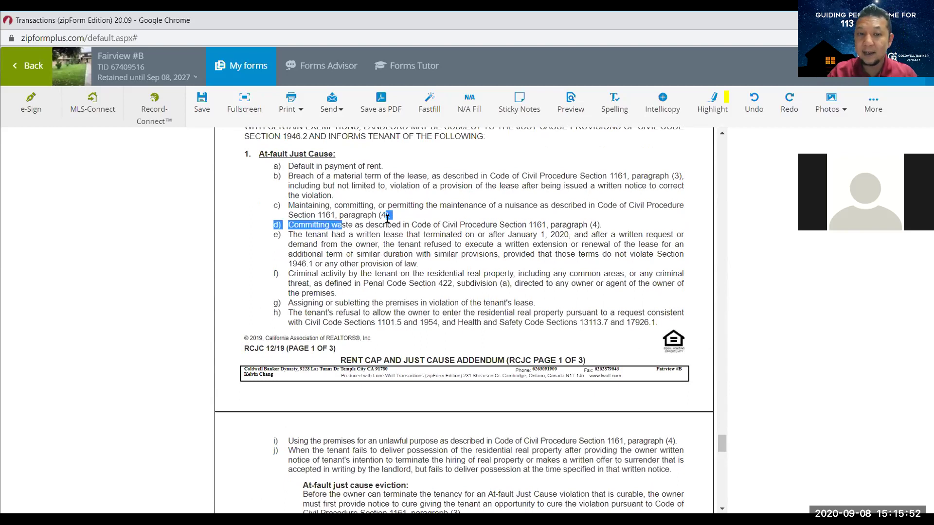
click(392, 225)
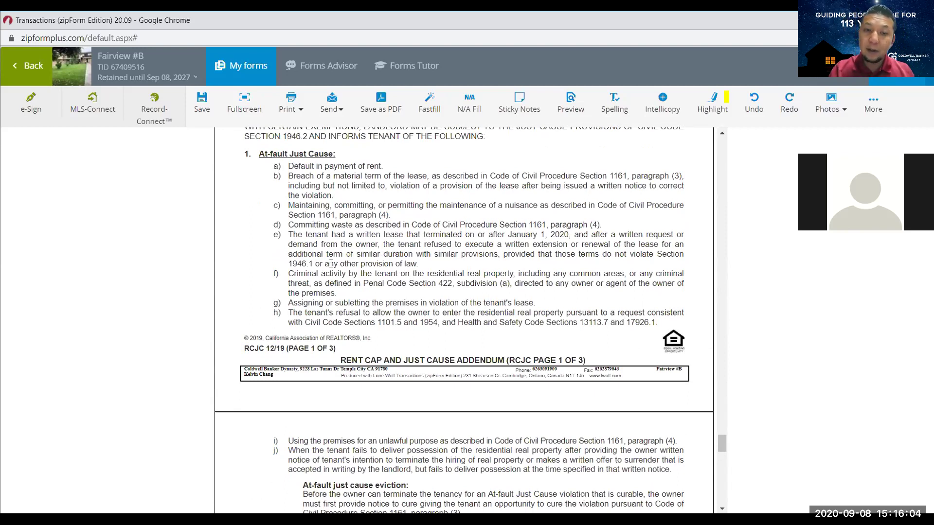
drag(316, 271, 389, 276)
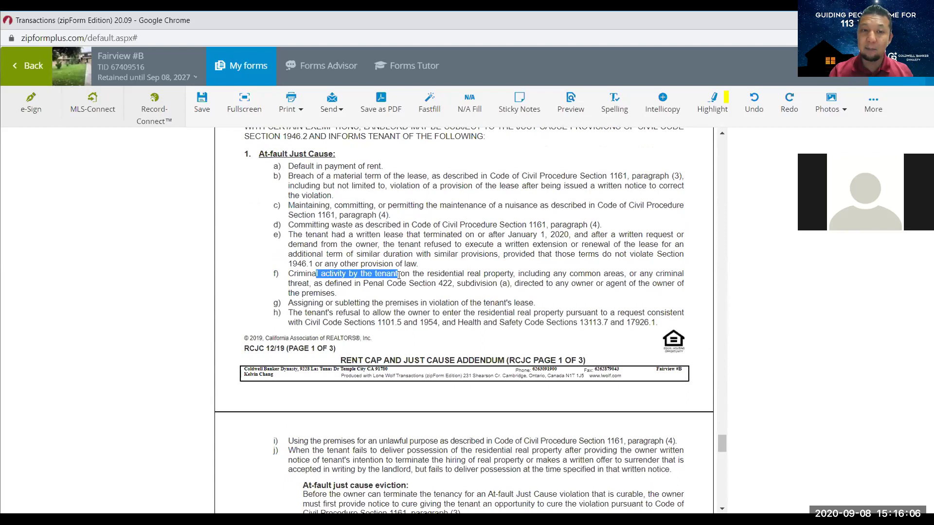
click(446, 275)
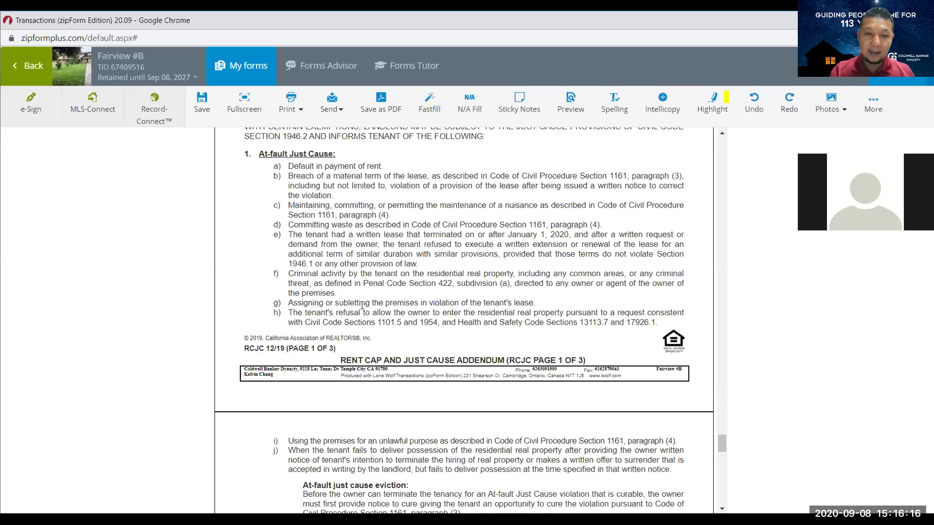
drag(357, 312, 466, 314)
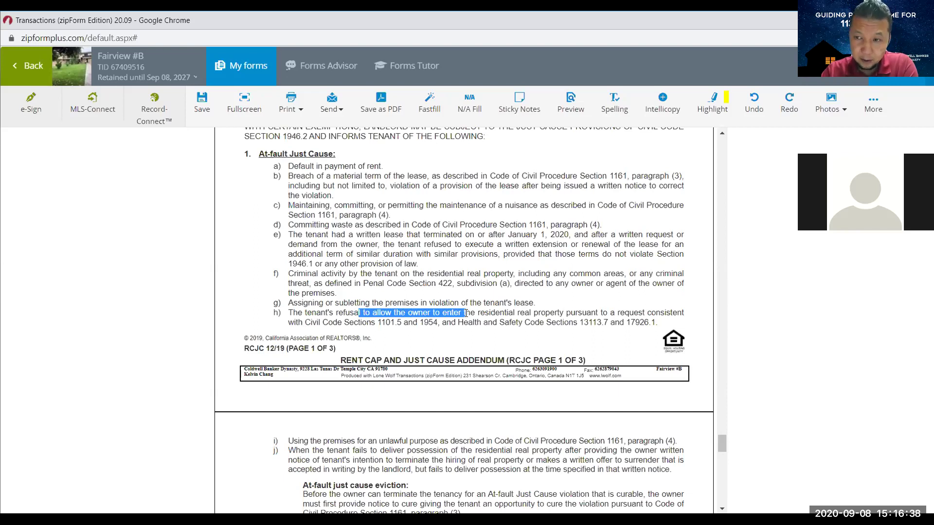
click(558, 305)
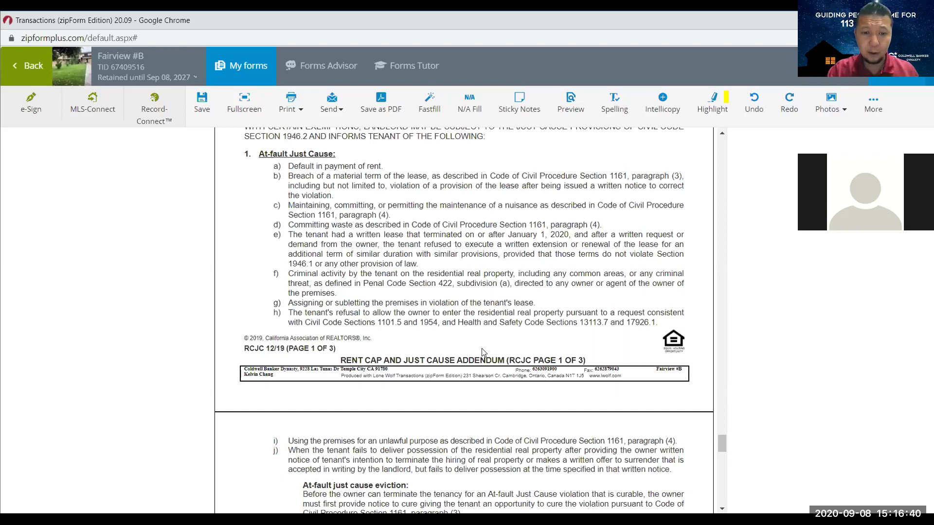
- Read At-fault grounds i and j on unlawful use and failure to deliver possession, plus the notice-to-cure requirement for curable violations
scroll(481, 352, down, 2)
scroll(470, 371, down, 1)
scroll(470, 382, down, 1)
drag(389, 276, 432, 273)
click(432, 274)
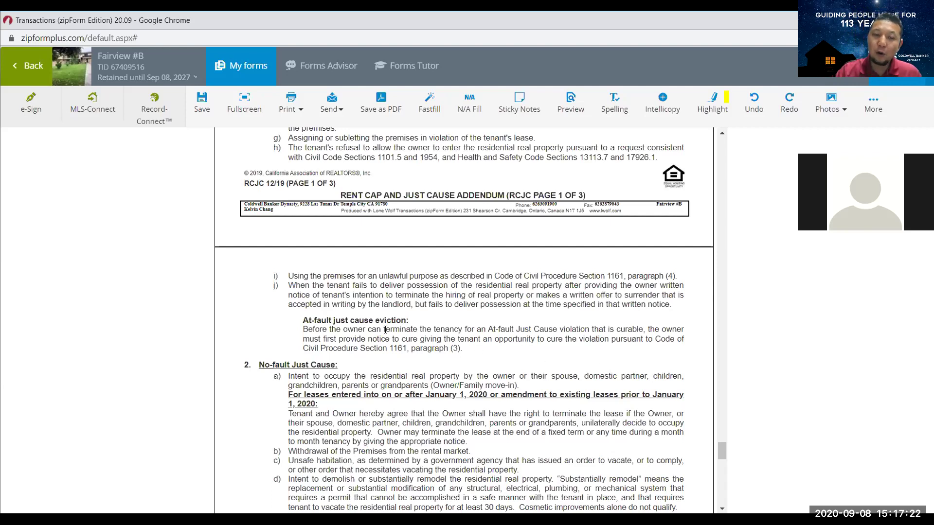
scroll(386, 329, down, 1)
scroll(385, 329, down, 1)
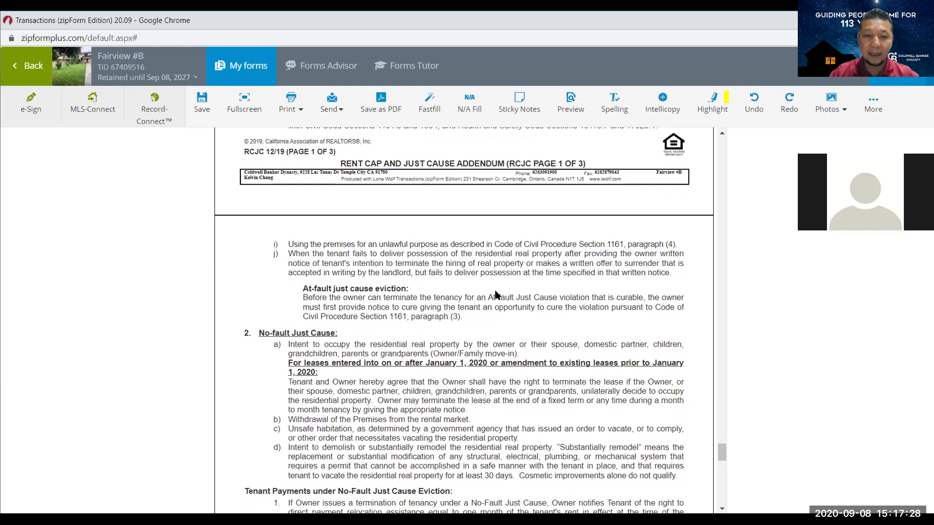
drag(494, 297, 633, 302)
click(634, 302)
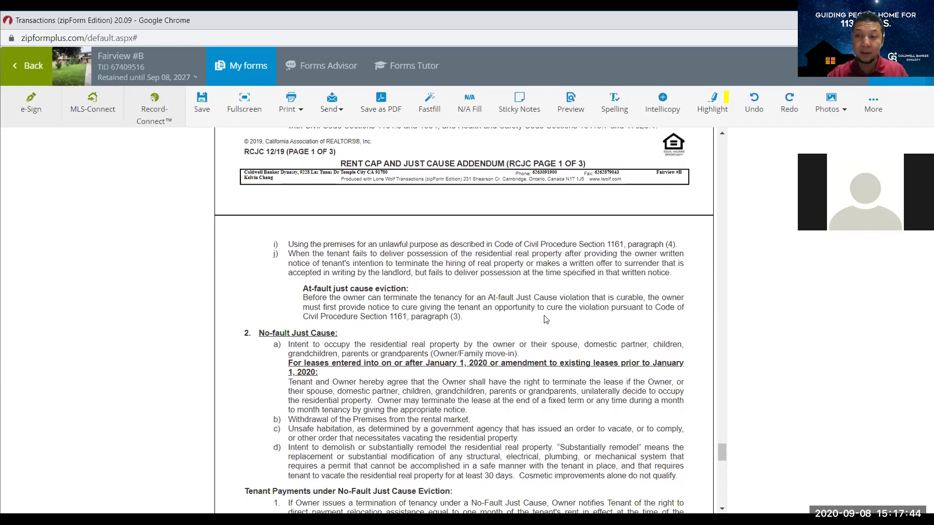
- Look over the rest of the addendum, from the no-fault grounds and exemptions to the signature lines, and return to the No-fault Just Cause section
scroll(546, 320, down, 3)
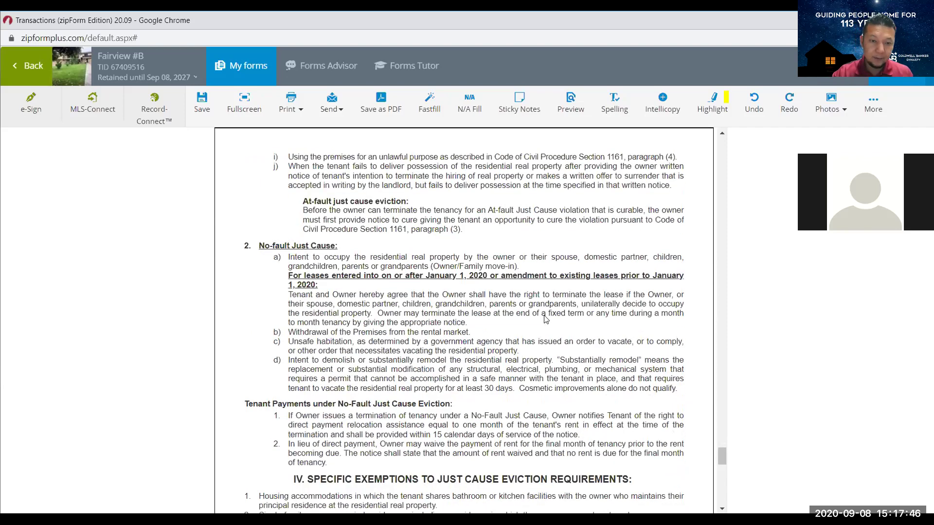
scroll(476, 348, down, 10)
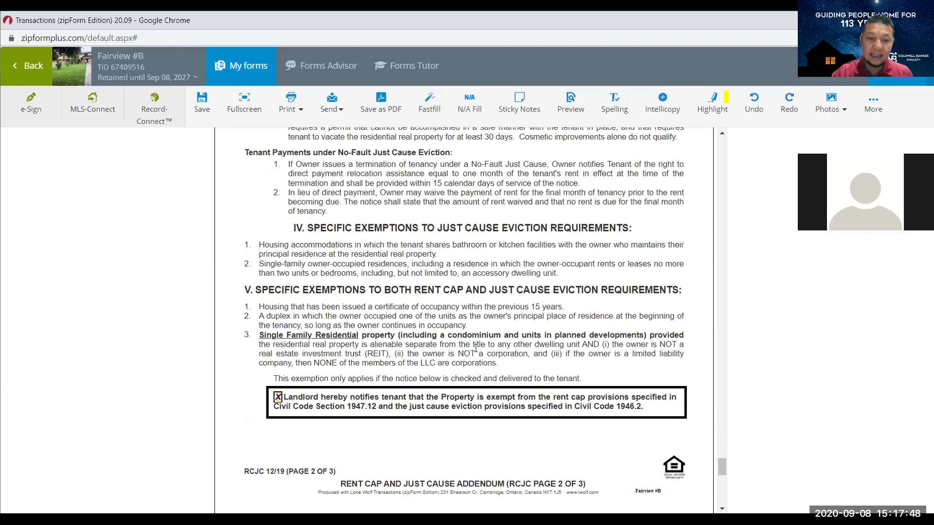
scroll(476, 348, down, 4)
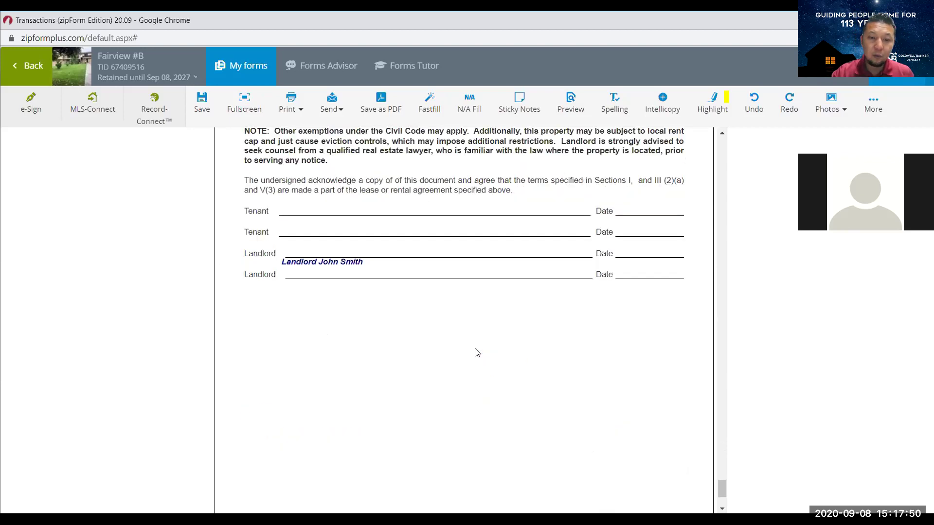
scroll(476, 353, up, 8)
scroll(477, 352, up, 4)
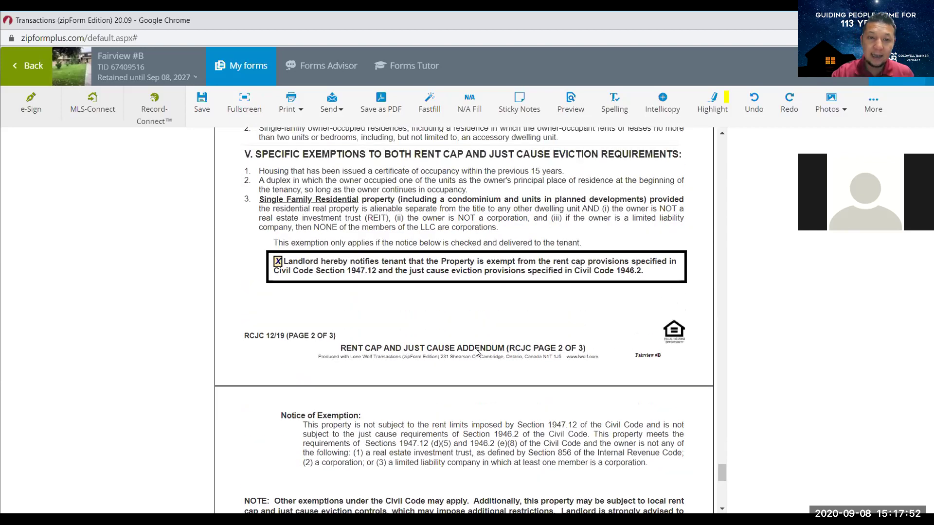
scroll(475, 348, up, 3)
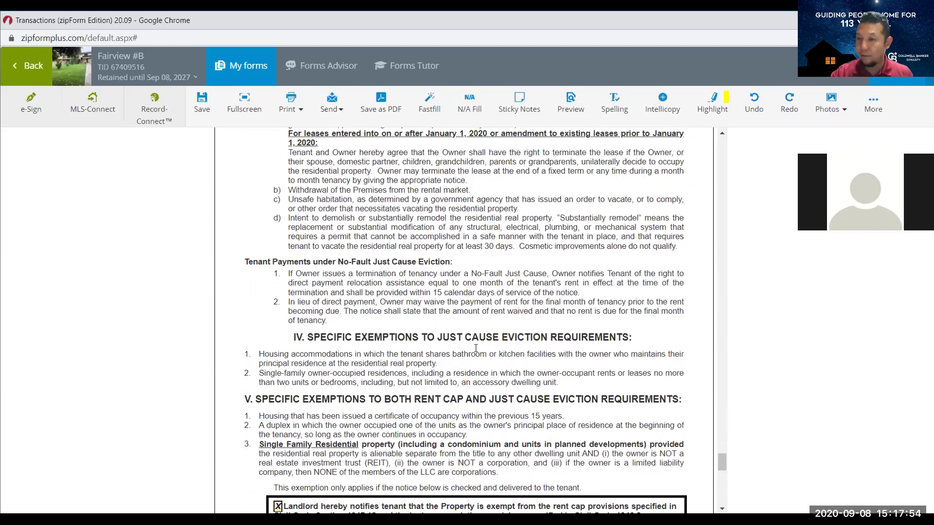
scroll(476, 348, up, 2)
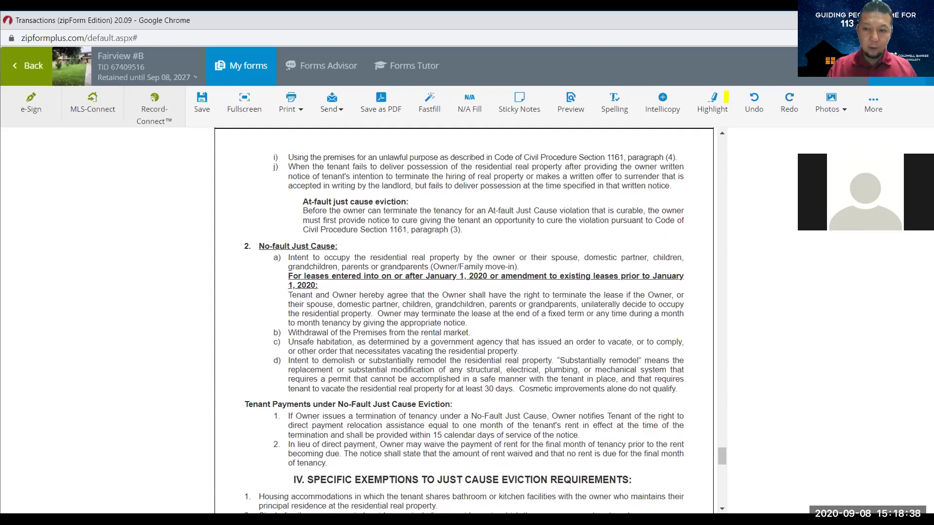
- Switch to Google Drive and open the Covid-19 Coronavirus Resources folder in the CB Dynasty Agent Resource Center
key(alt+Tab)
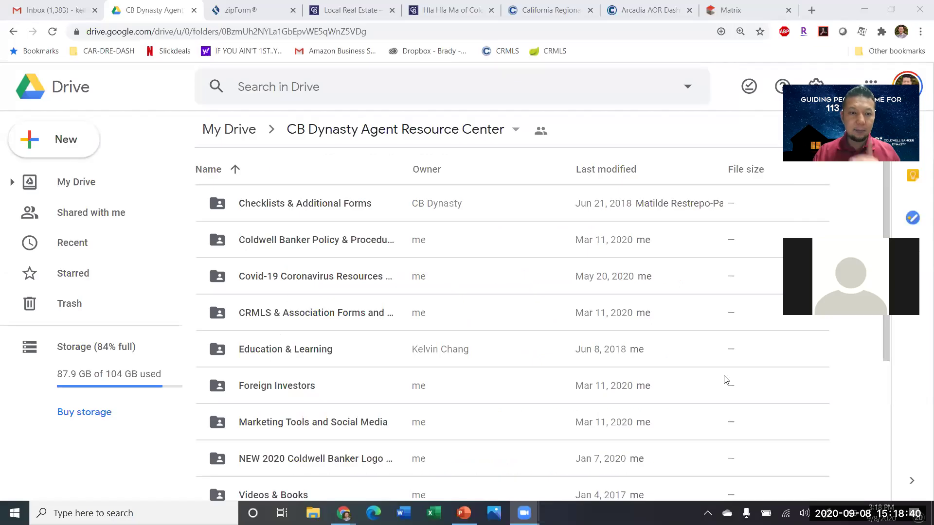
click(310, 281)
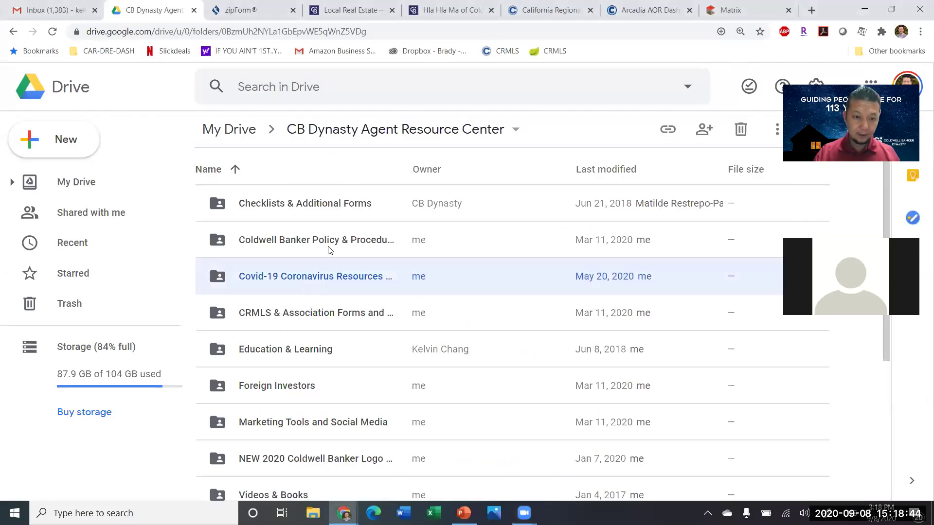
scroll(272, 249, down, 5)
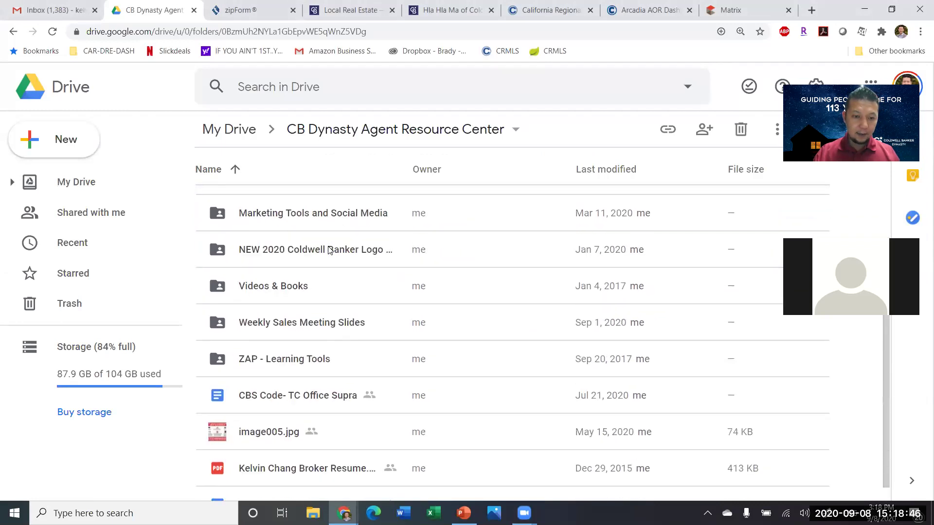
scroll(329, 250, up, 5)
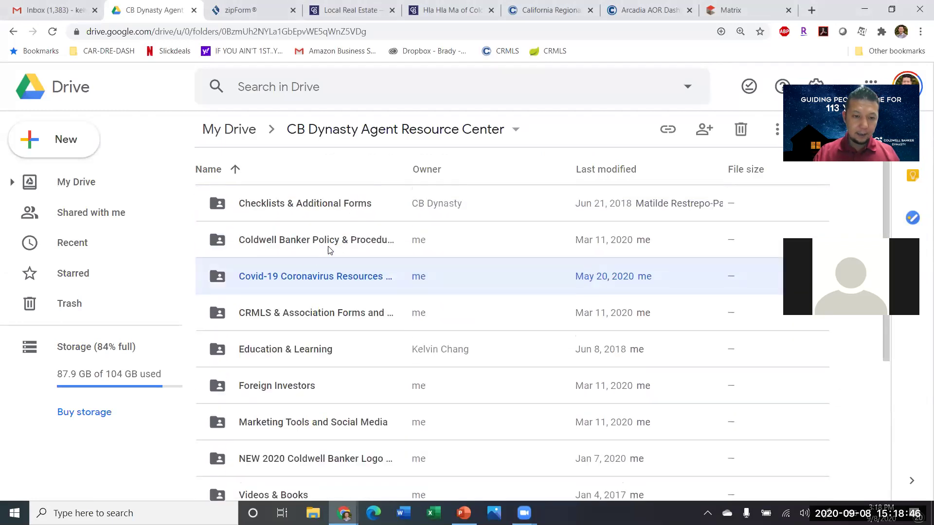
double_click(339, 276)
- Open Quick-Guide--Just-Cause-Part-2.pdf and read its exemptions, notice instructions, and at-fault and no-fault eviction reasons
scroll(339, 280, down, 5)
scroll(339, 281, down, 6)
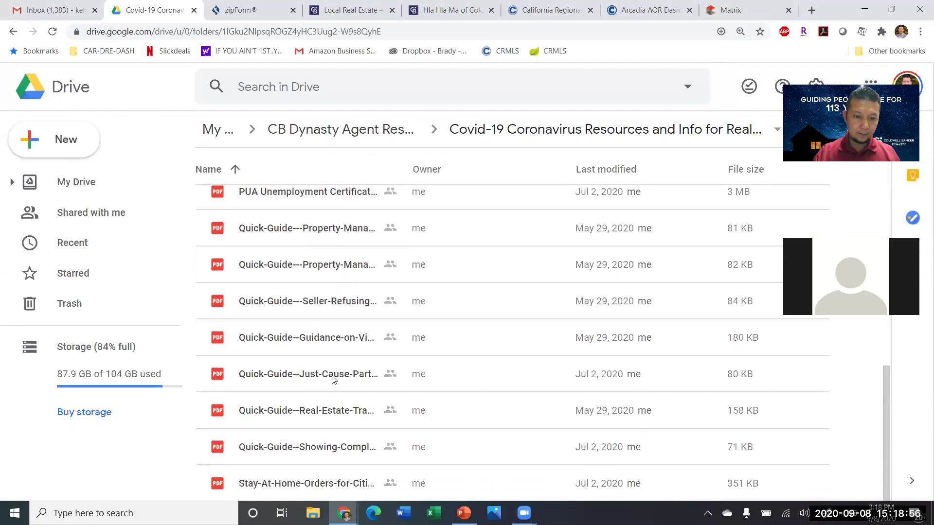
click(332, 375)
scroll(332, 375, up, 1)
scroll(332, 379, down, 1)
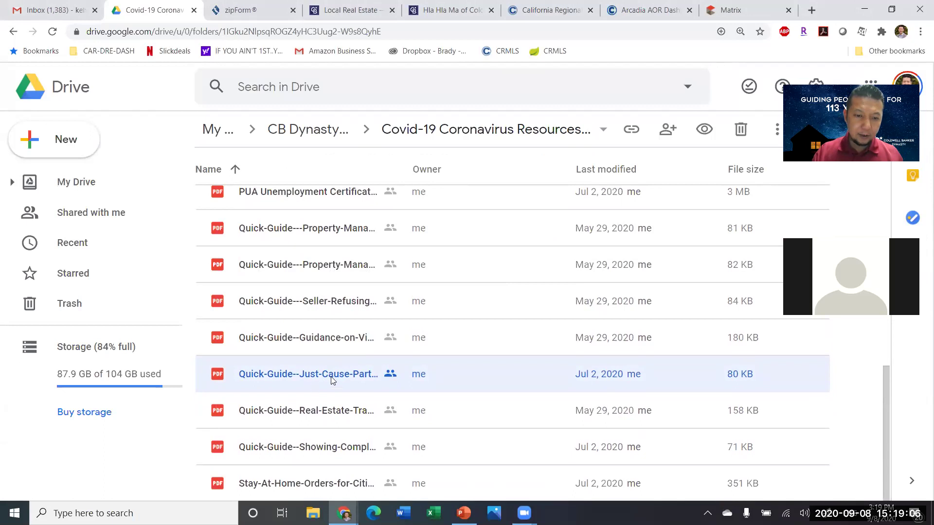
double_click(332, 380)
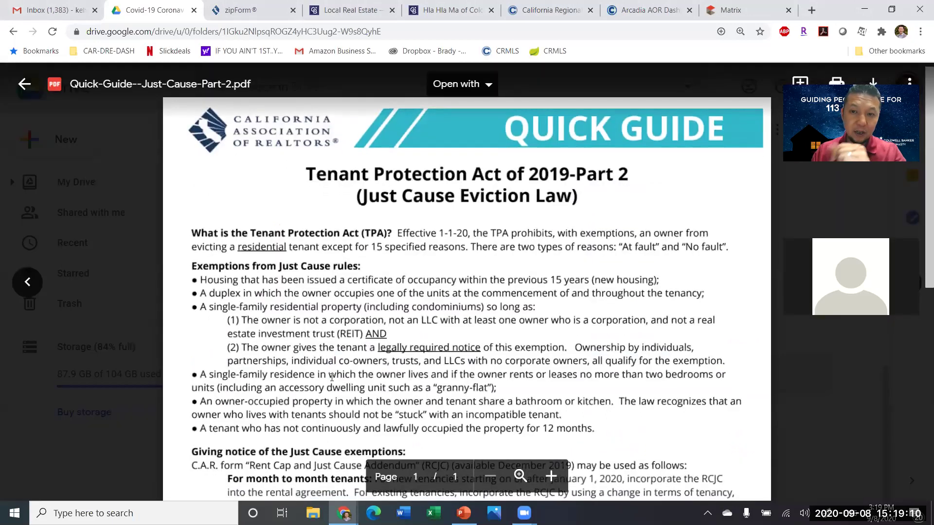
scroll(332, 377, down, 3)
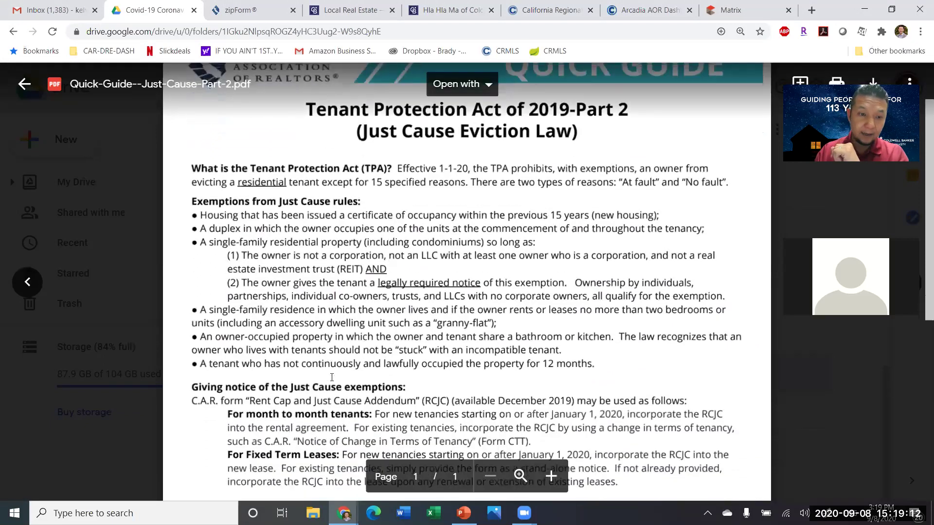
scroll(332, 377, down, 5)
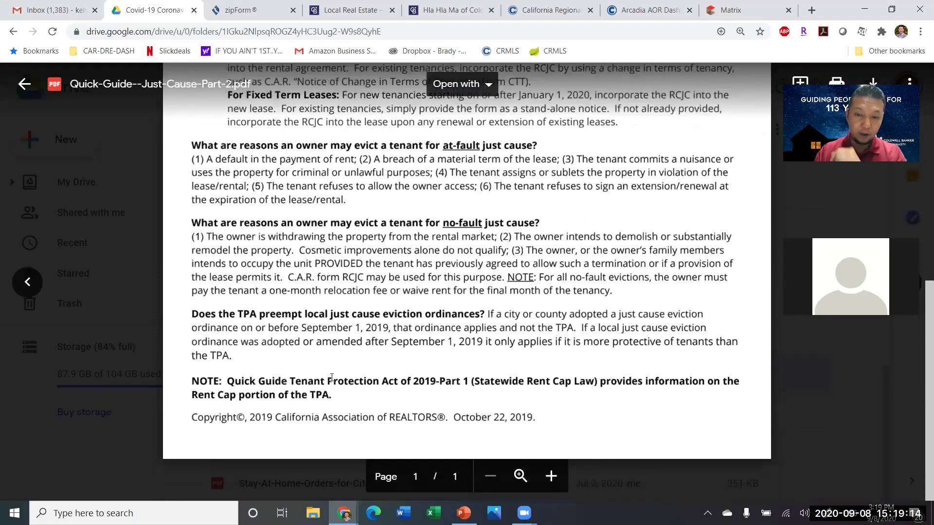
- Close the quick guide preview and look through the Covid-19 folder's other files for related guides
click(33, 284)
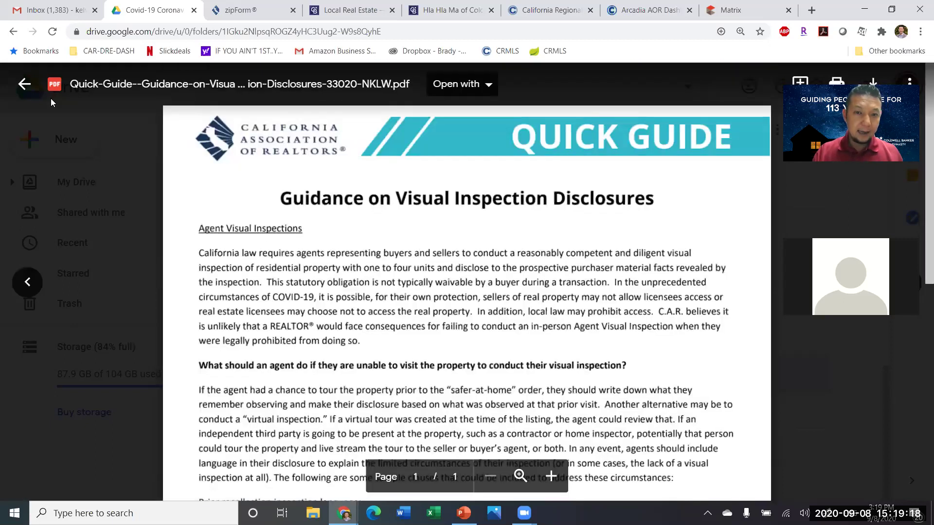
click(24, 84)
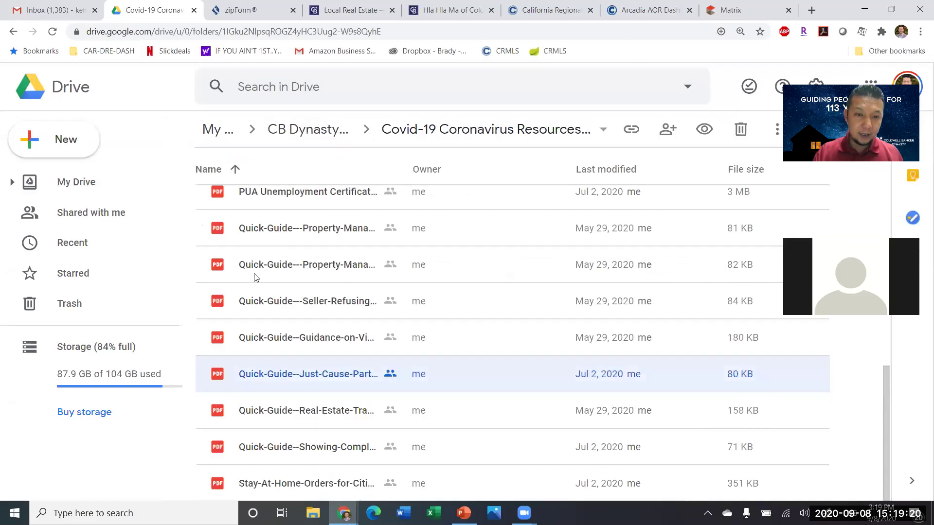
scroll(254, 277, up, 2)
scroll(254, 277, up, 6)
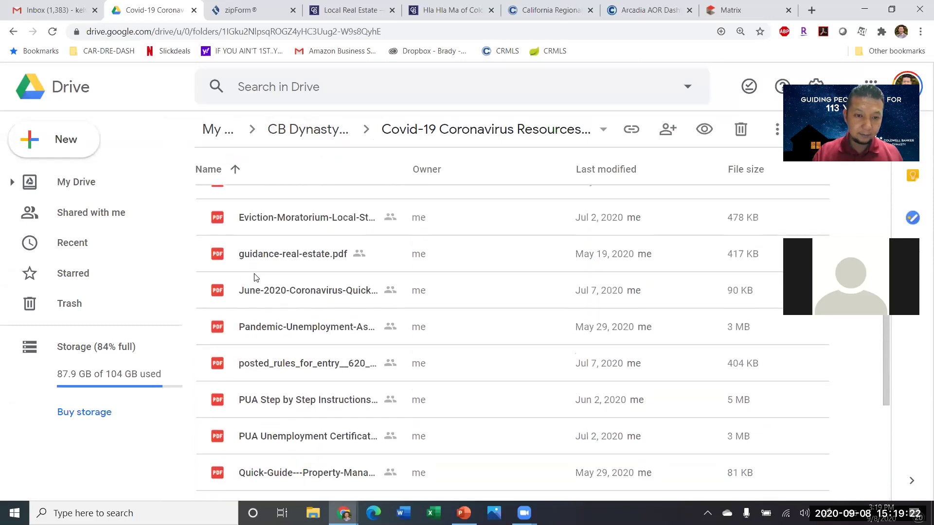
scroll(255, 277, up, 7)
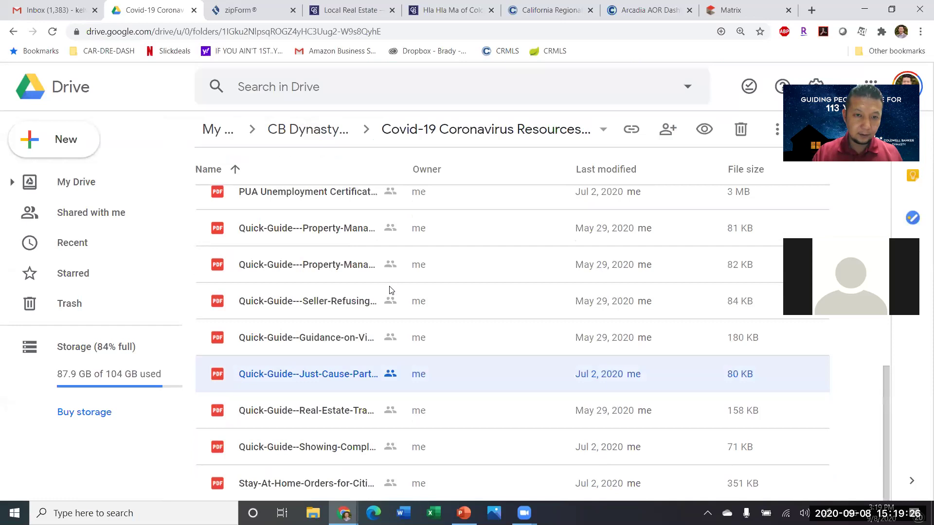
- Open the California Association of Realtors website, car.org, in a new browser tab
click(811, 10)
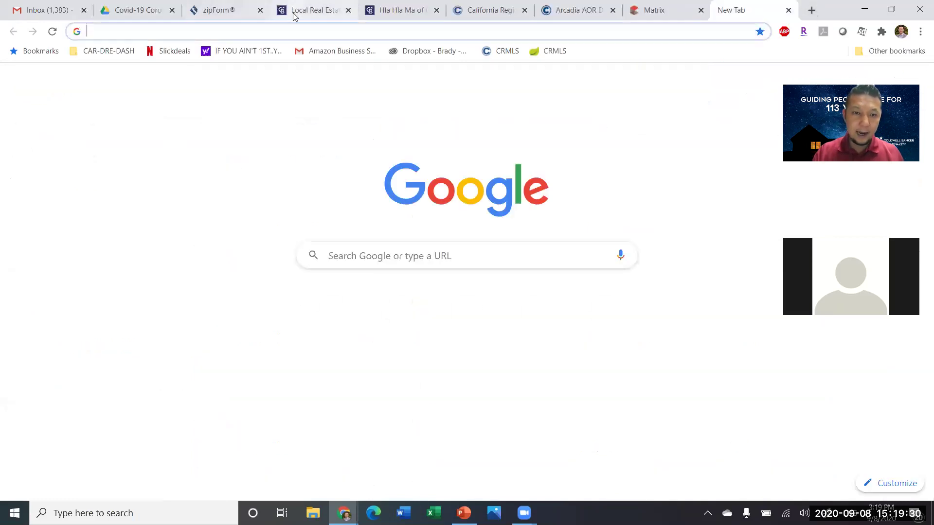
click(286, 29)
text(car.org)
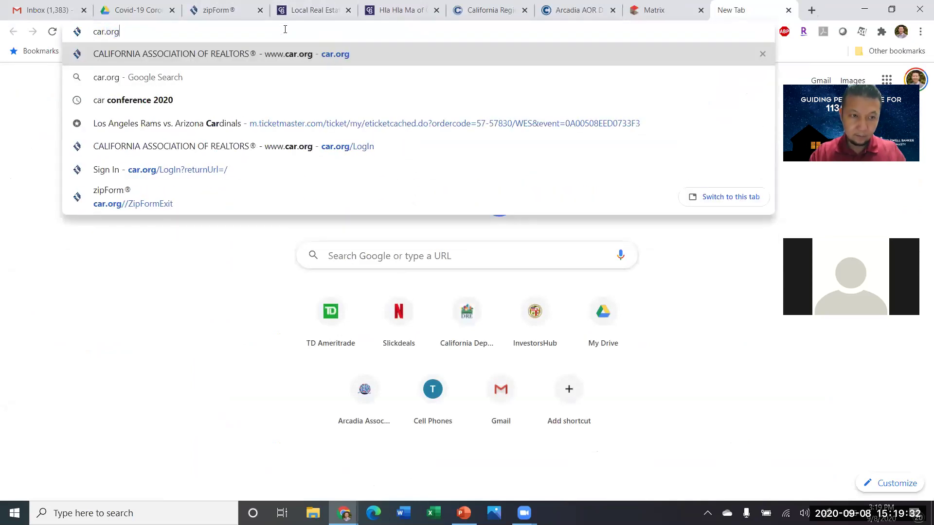
key(Return)
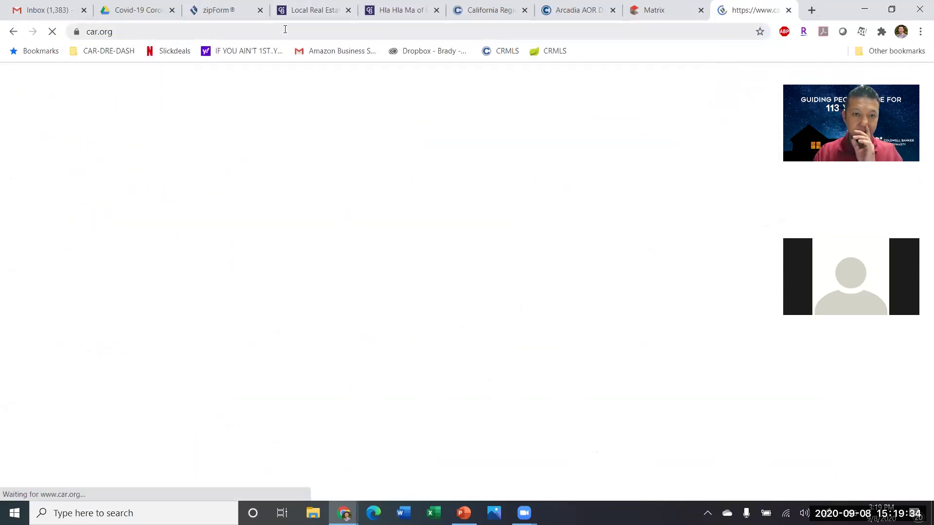
- Search Google Drive for "statewide rent" and open the "Statewide Rent Control (CA) - AB 1482" presentation
click(131, 10)
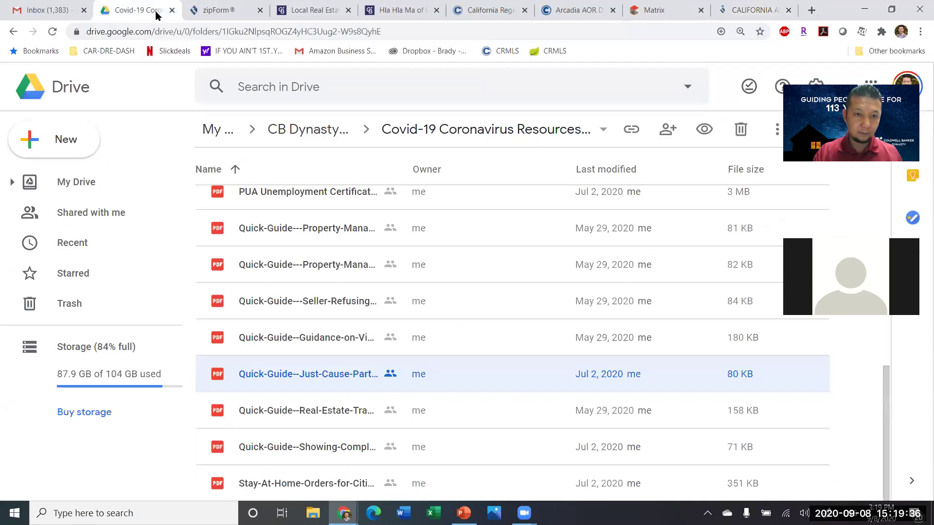
click(286, 99)
text(statewide rent)
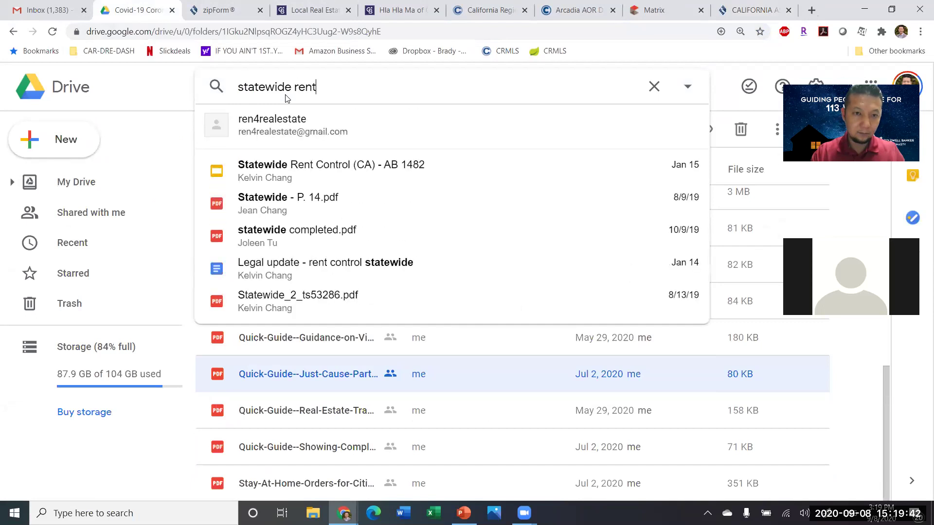
click(340, 177)
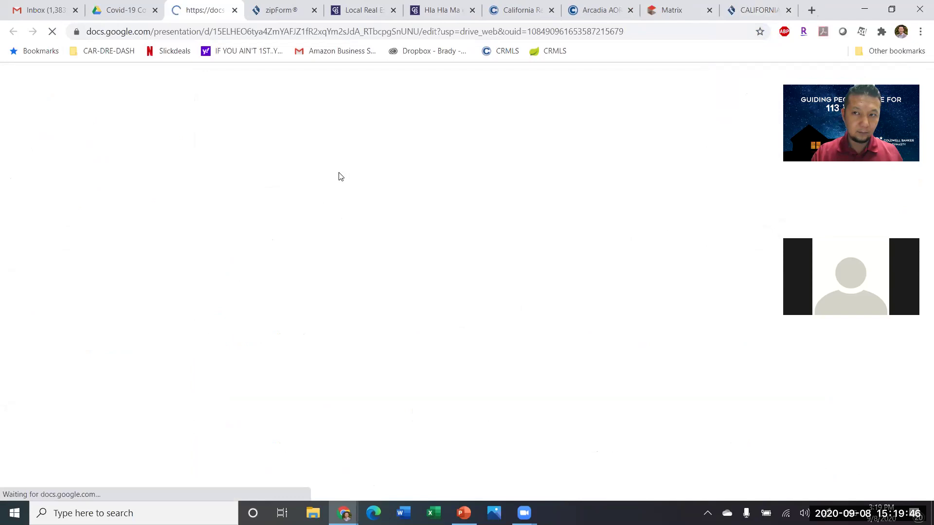